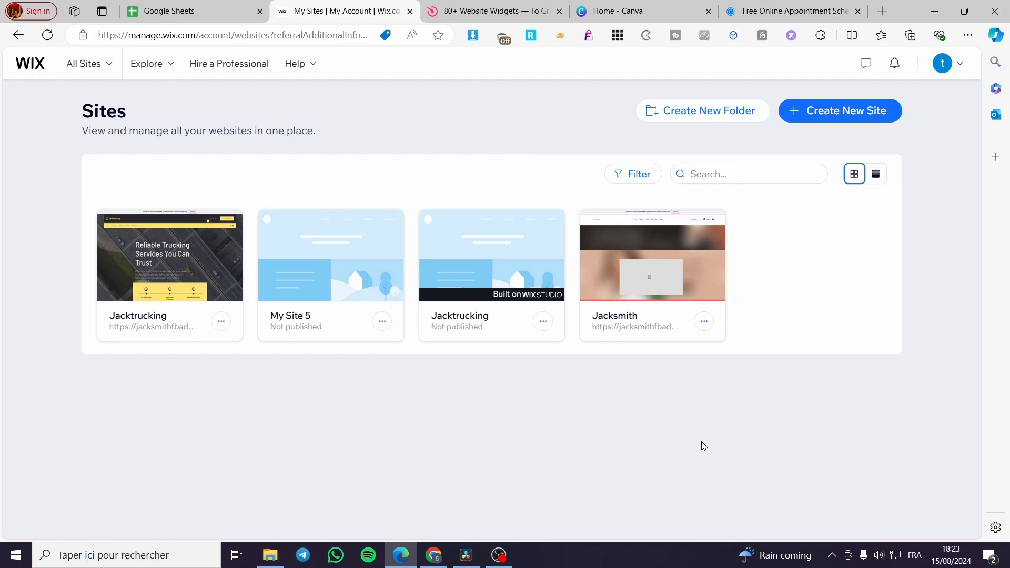
- Start creating a new site on Wix Editor and choose to set it up without the AI chat
click(30, 73)
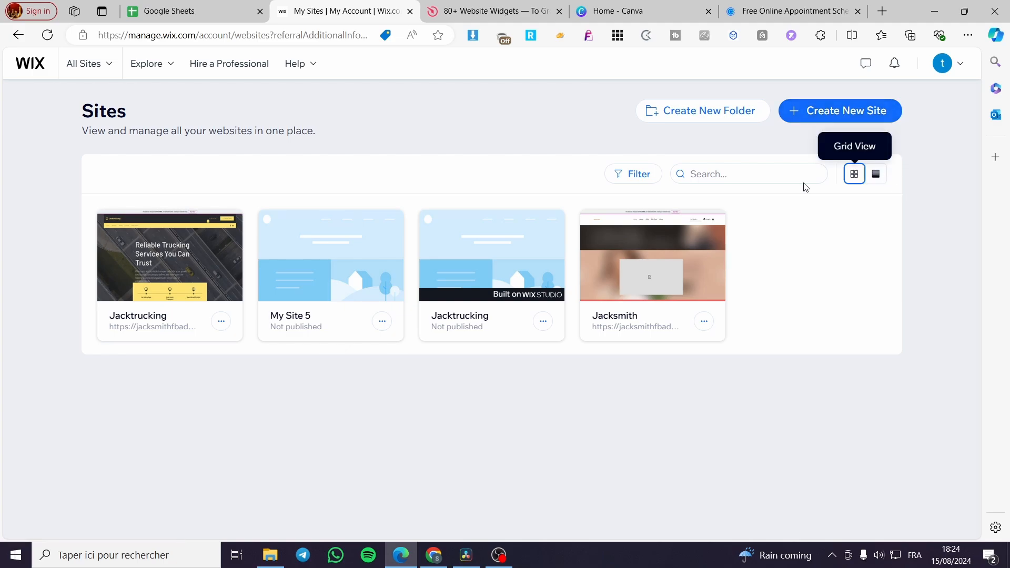
mouse_move(339, 272)
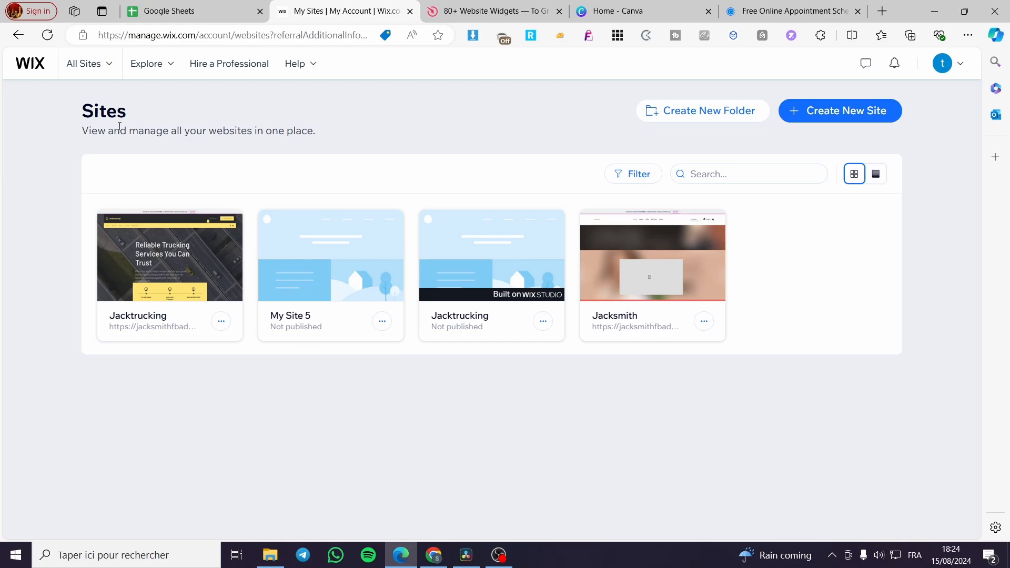
click(813, 112)
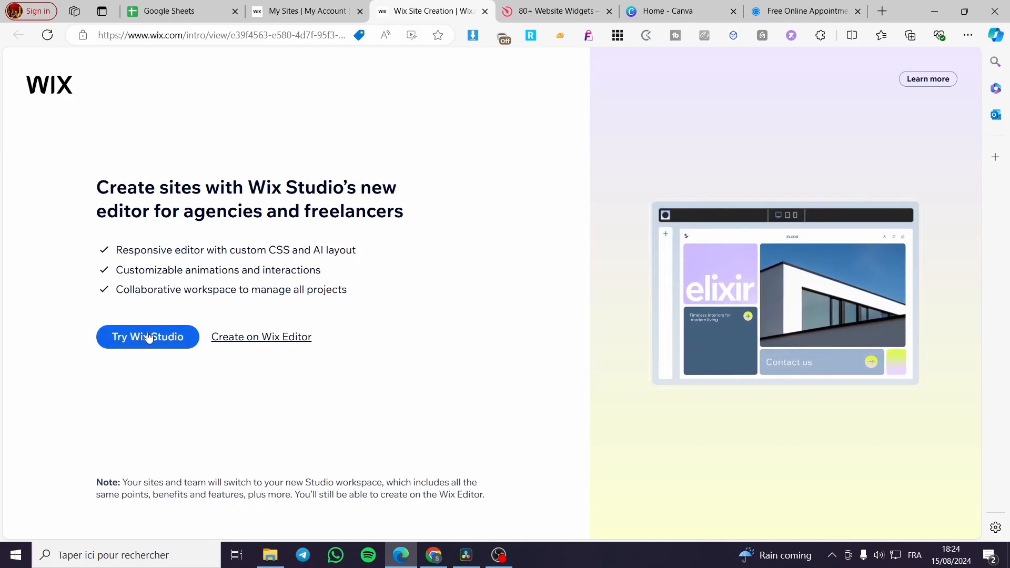
click(296, 338)
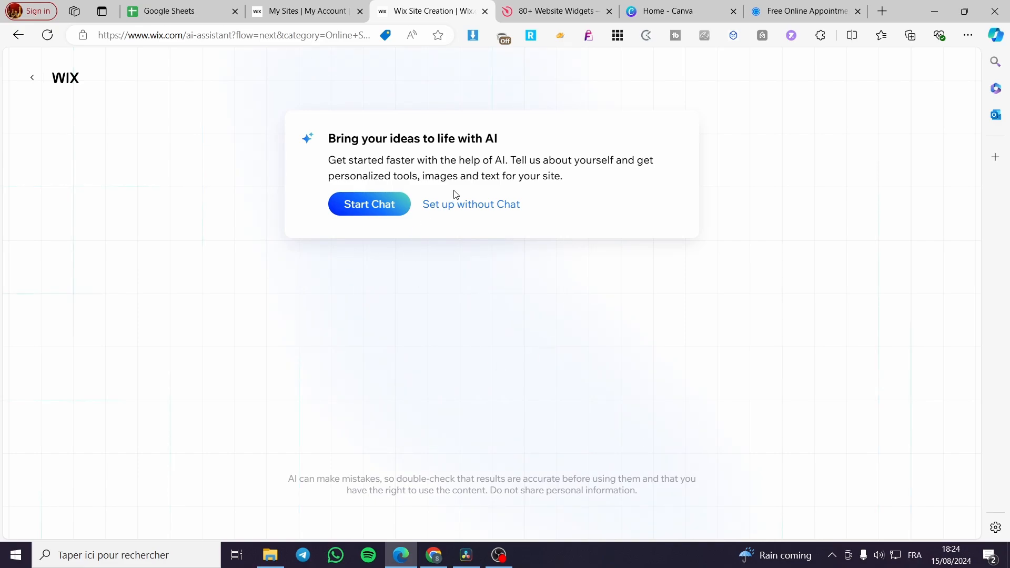
click(463, 213)
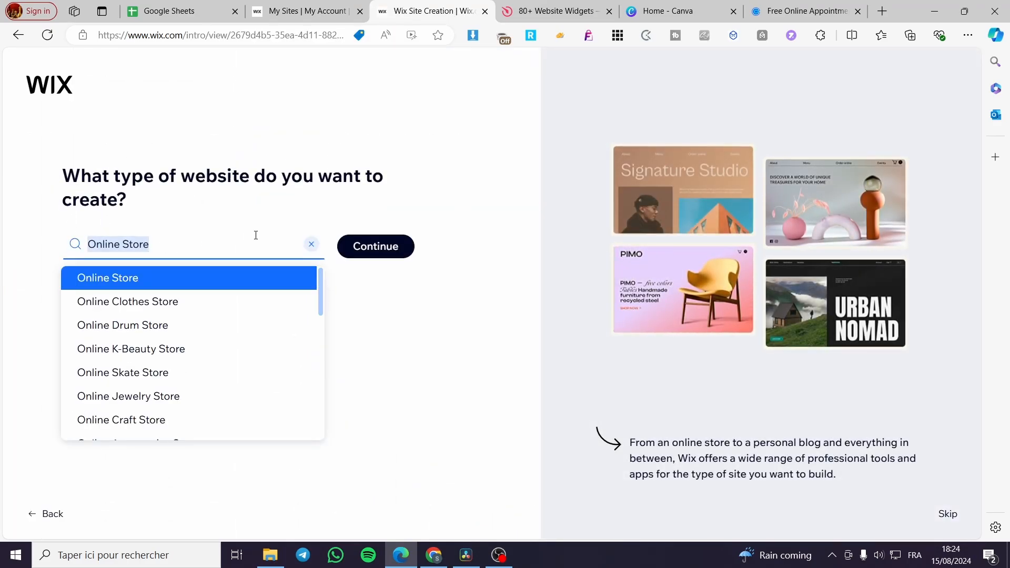
- Set the type of website to Online Store and continue to the store setup
click(312, 244)
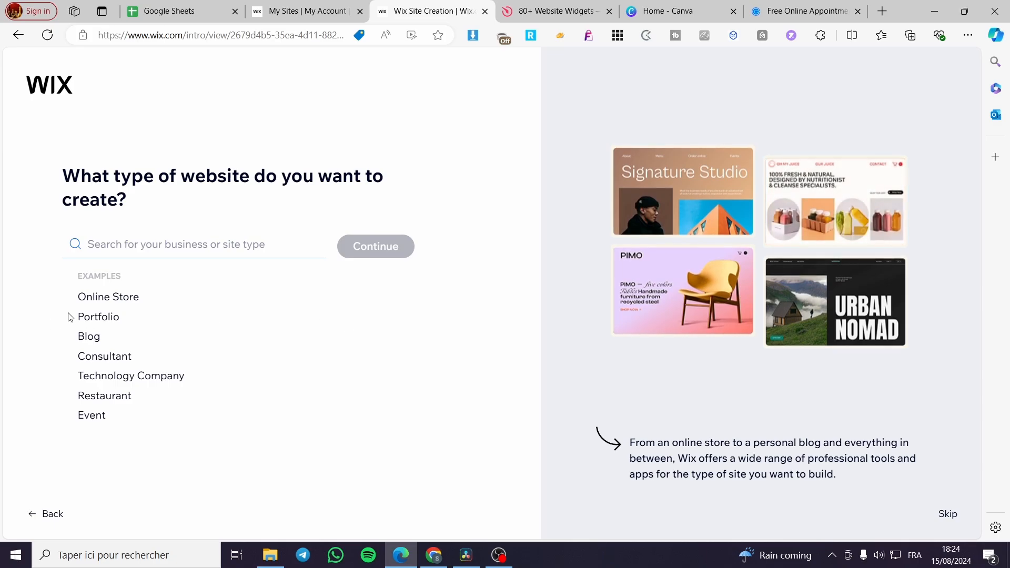
click(116, 301)
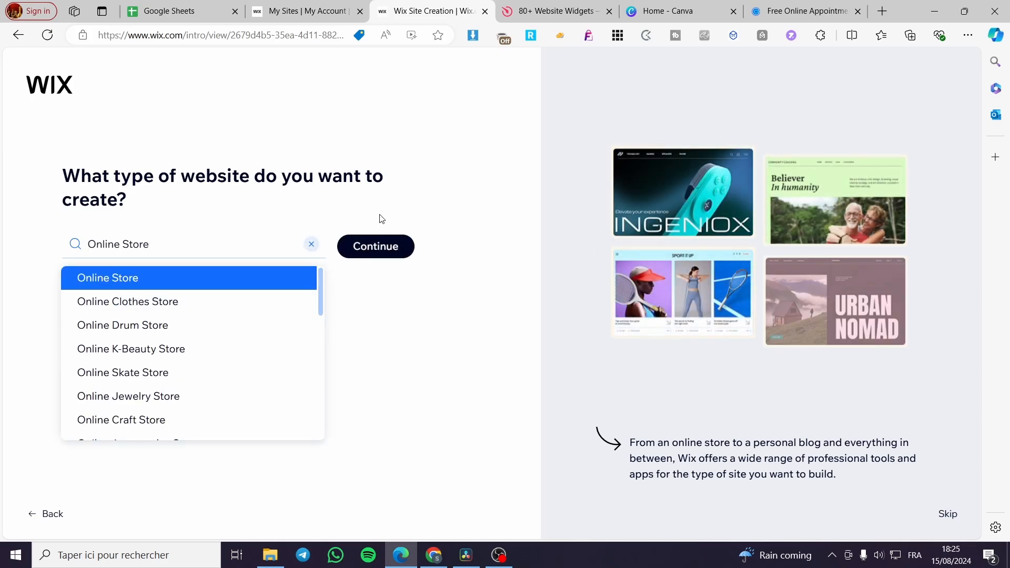
click(153, 279)
click(394, 255)
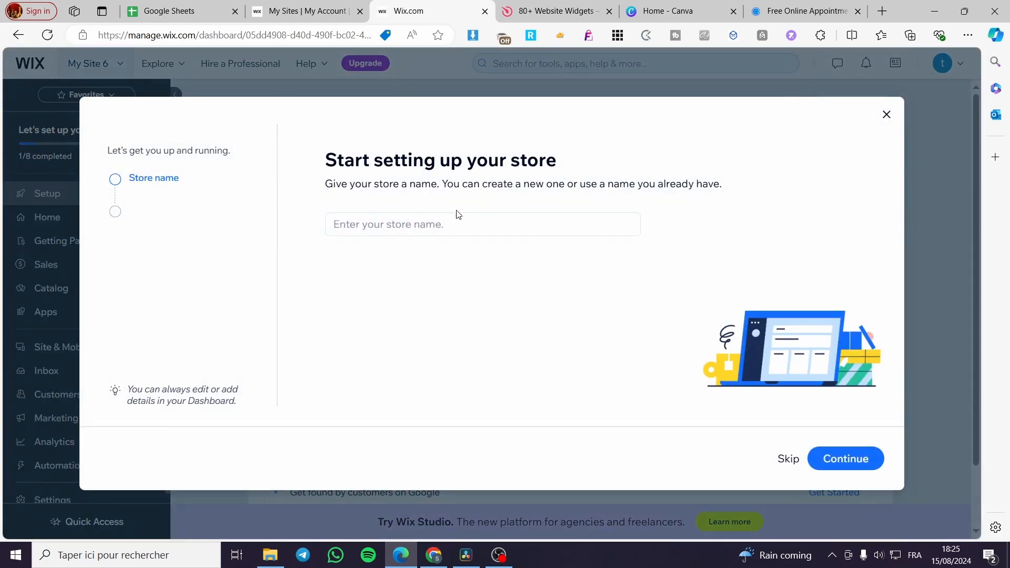
- Name the store Dietforever and answer that it already sells online, with Not sure yet for moving an existing store to Wix
click(401, 224)
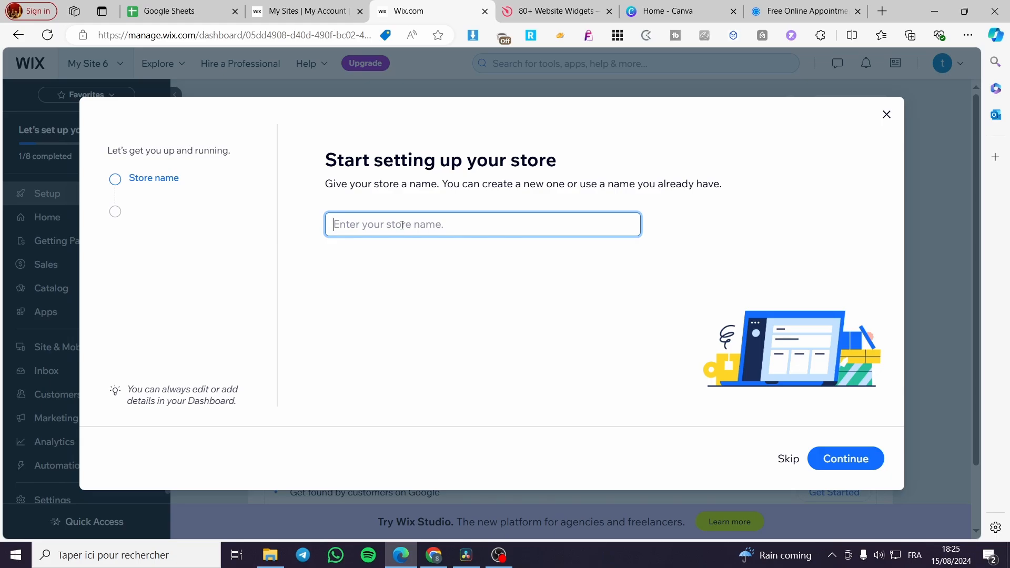
text(Dietforever)
click(848, 459)
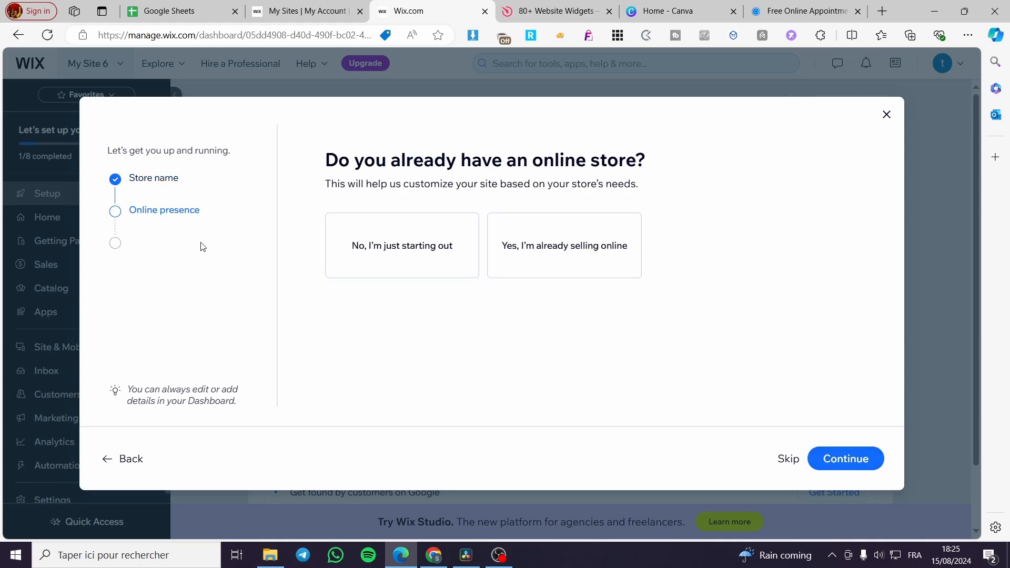
click(555, 265)
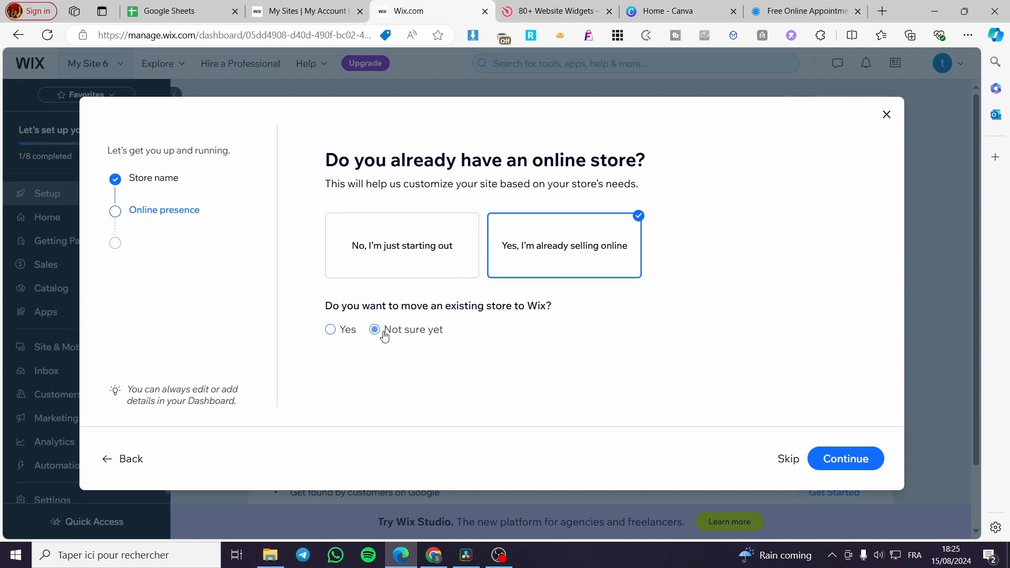
click(866, 460)
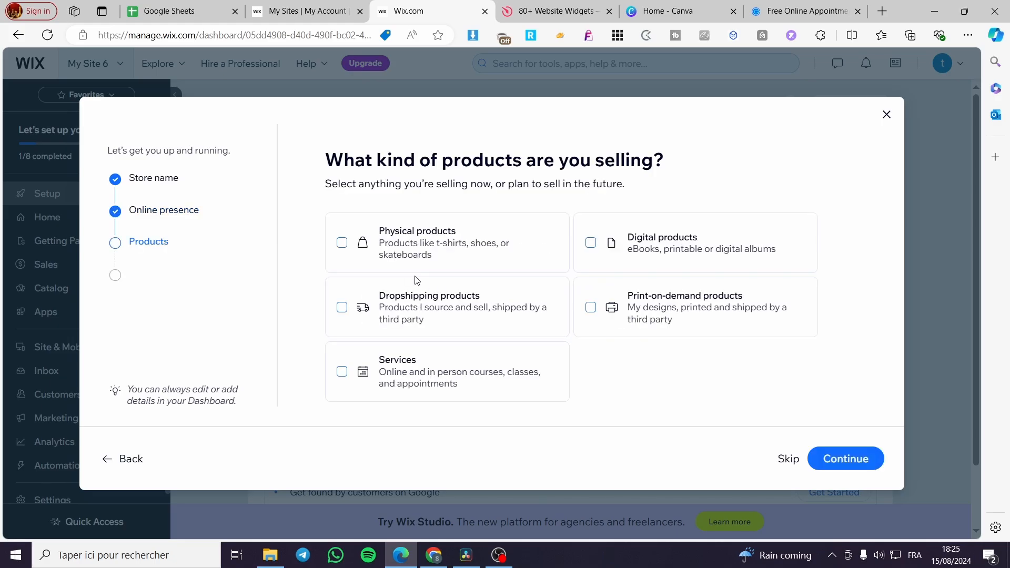
- Choose physical, digital and print-on-demand products plus services as the offer, and add Marketplaces & social media as a sales channel
click(340, 247)
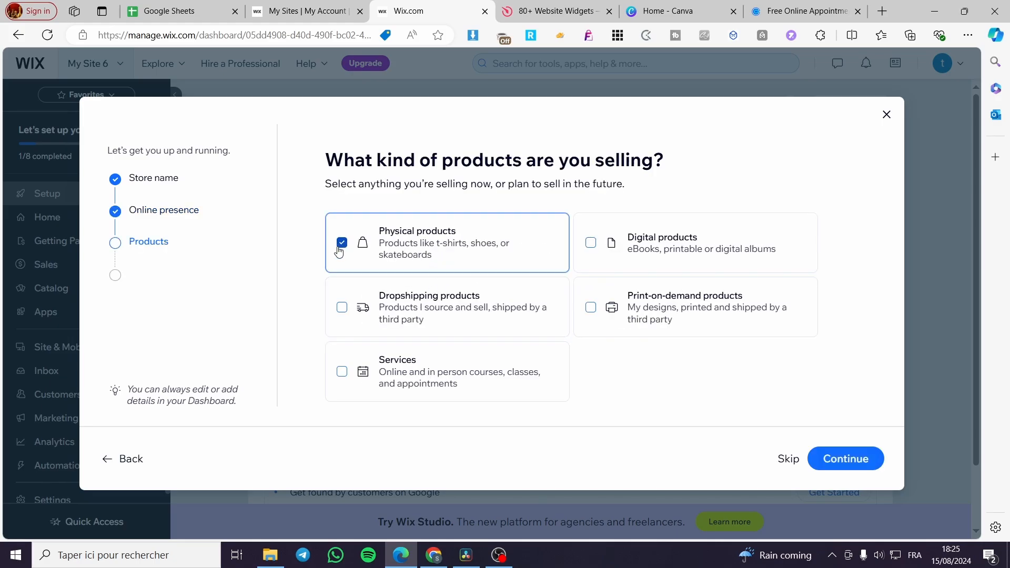
click(591, 246)
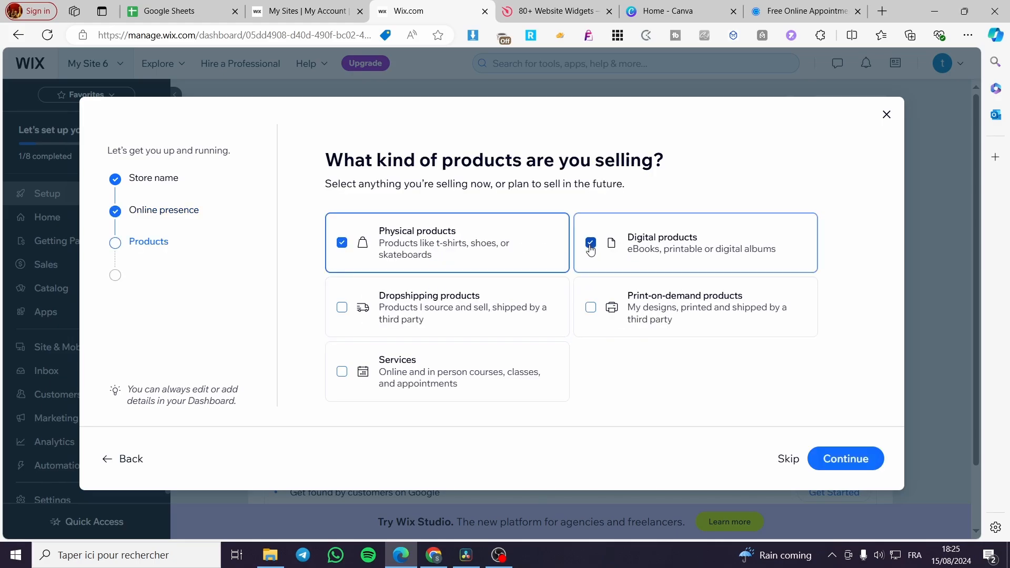
click(590, 308)
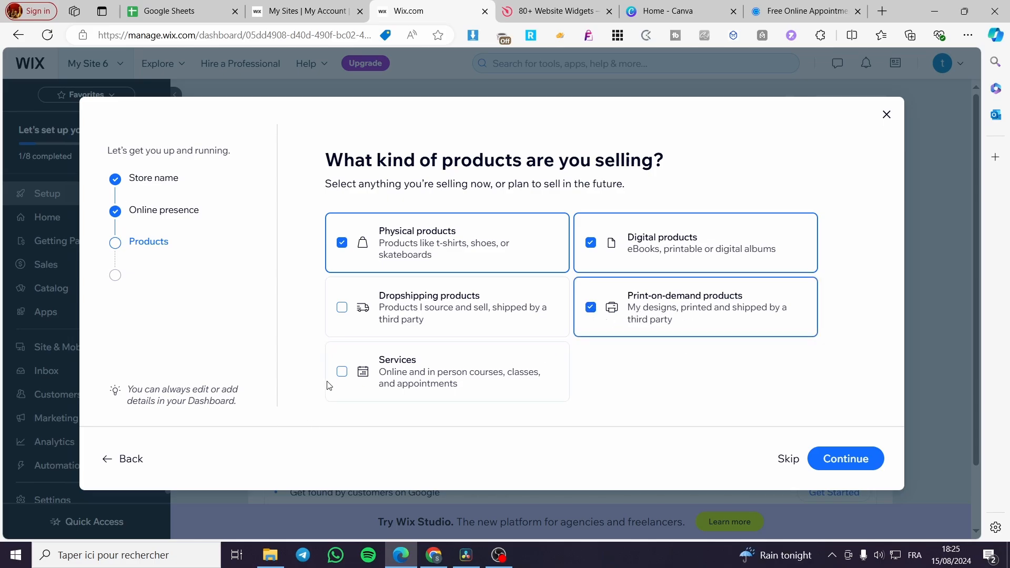
click(341, 372)
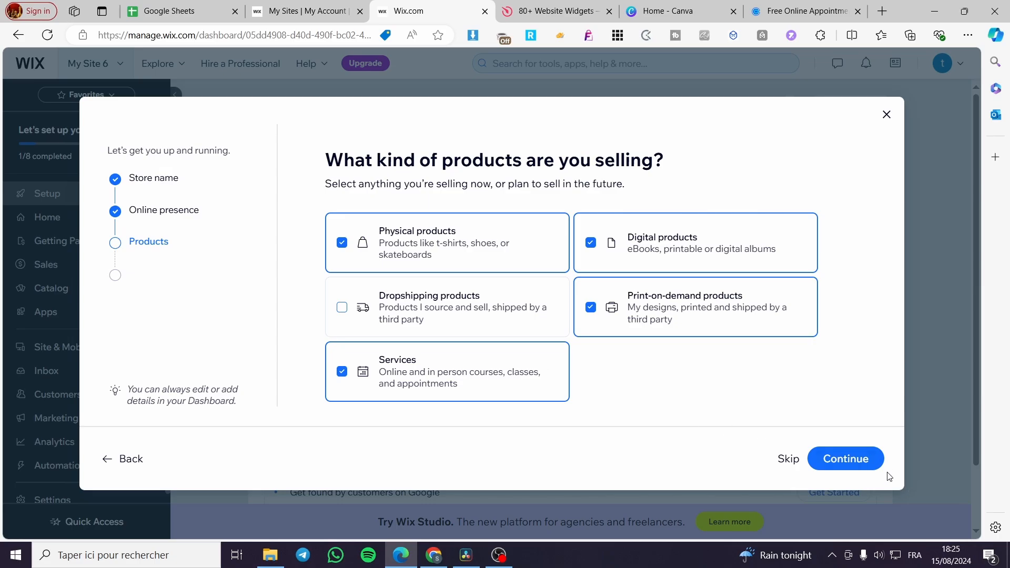
click(871, 463)
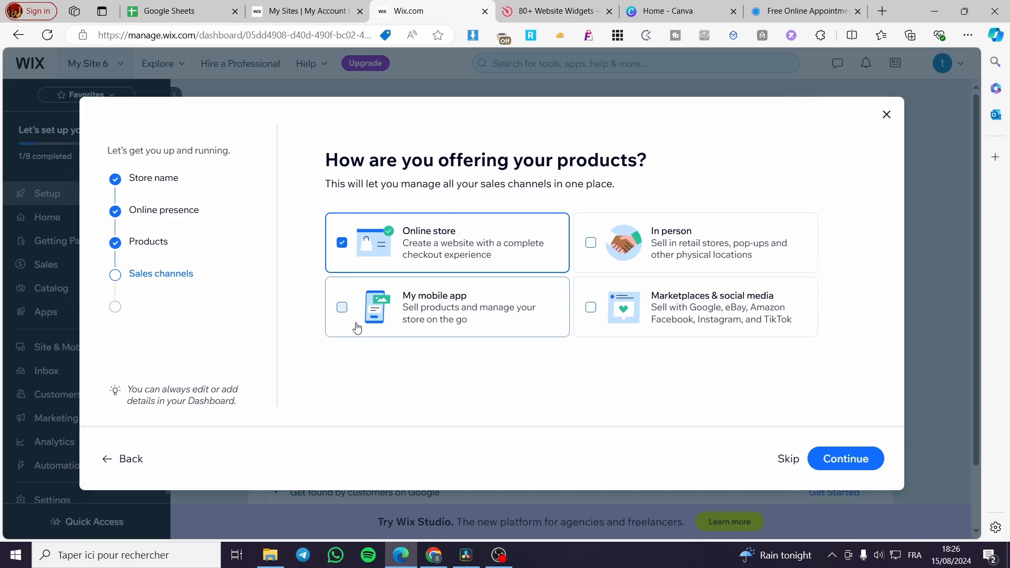
click(591, 307)
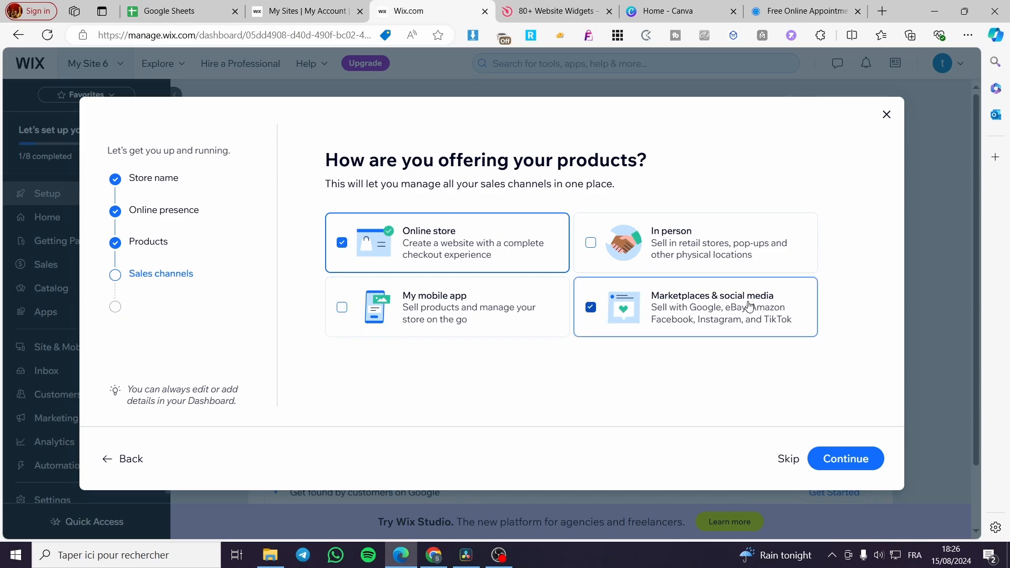
click(854, 456)
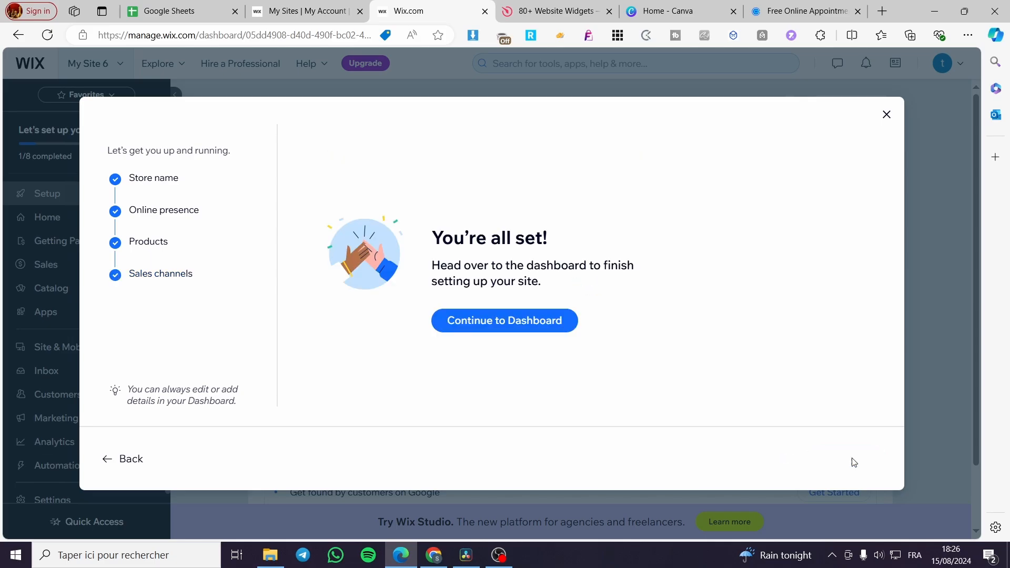
- Continue to the store dashboard and start designing the site by picking a template to customize
click(489, 320)
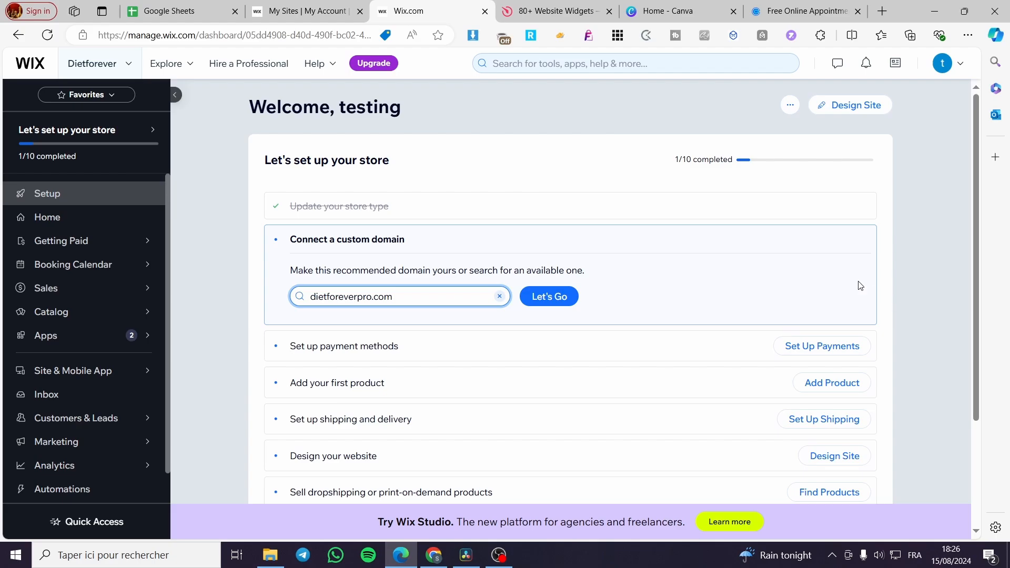
click(859, 106)
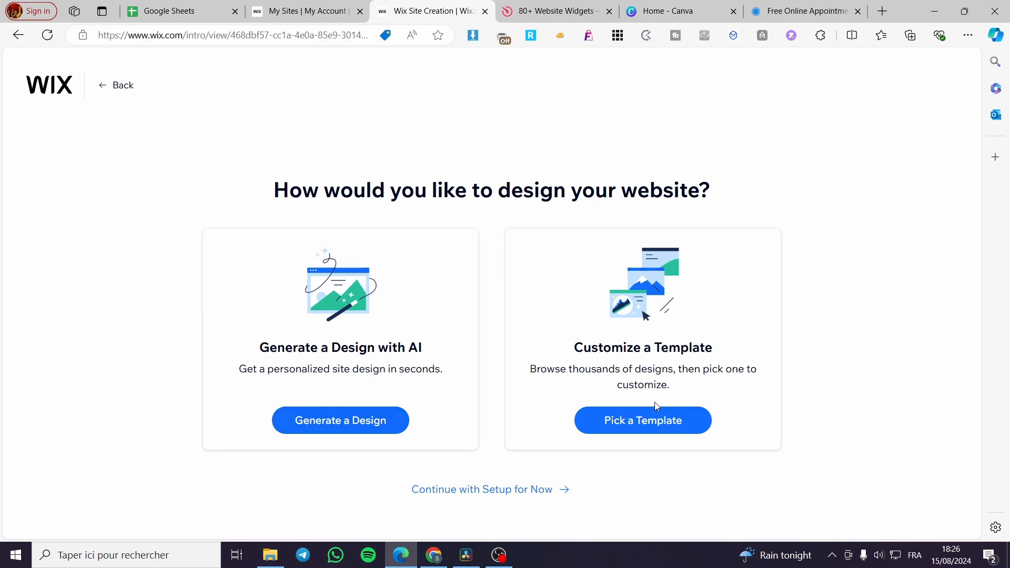
click(658, 435)
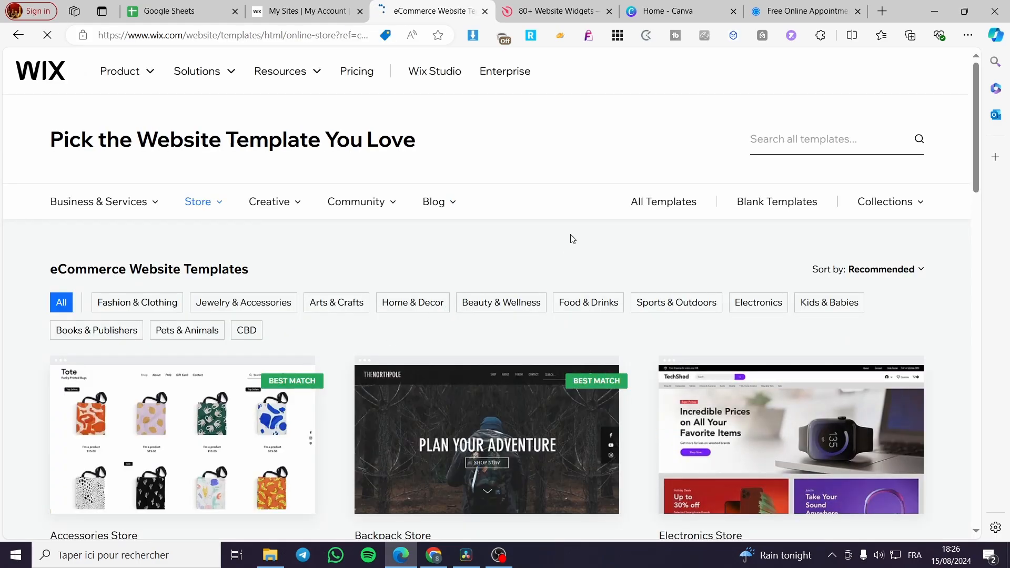
- Browse the eCommerce website templates on the first and second result pages
scroll(570, 236, down, 4)
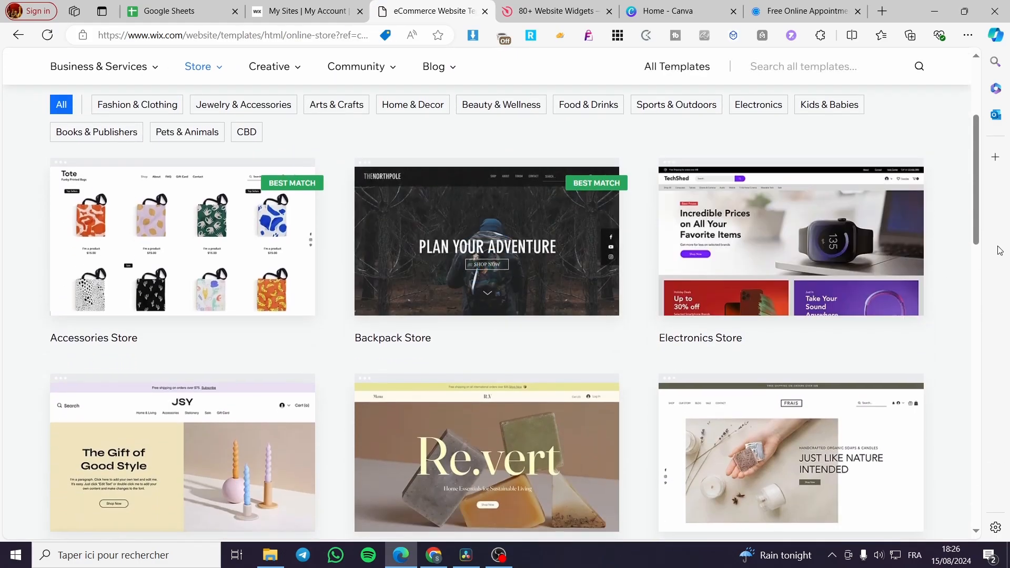
mouse_move(905, 271)
scroll(976, 251, down, 10)
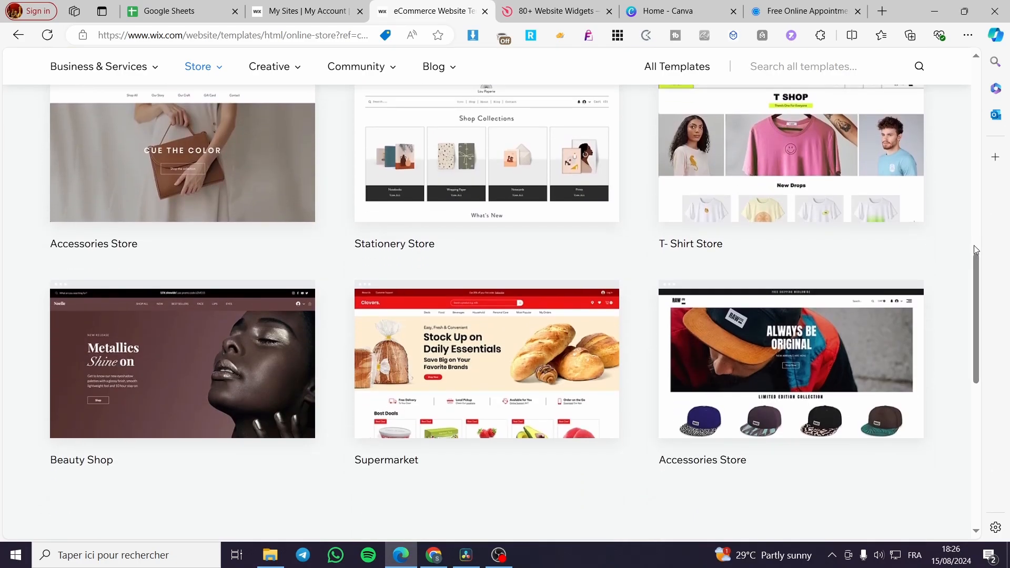
scroll(922, 232, up, 1)
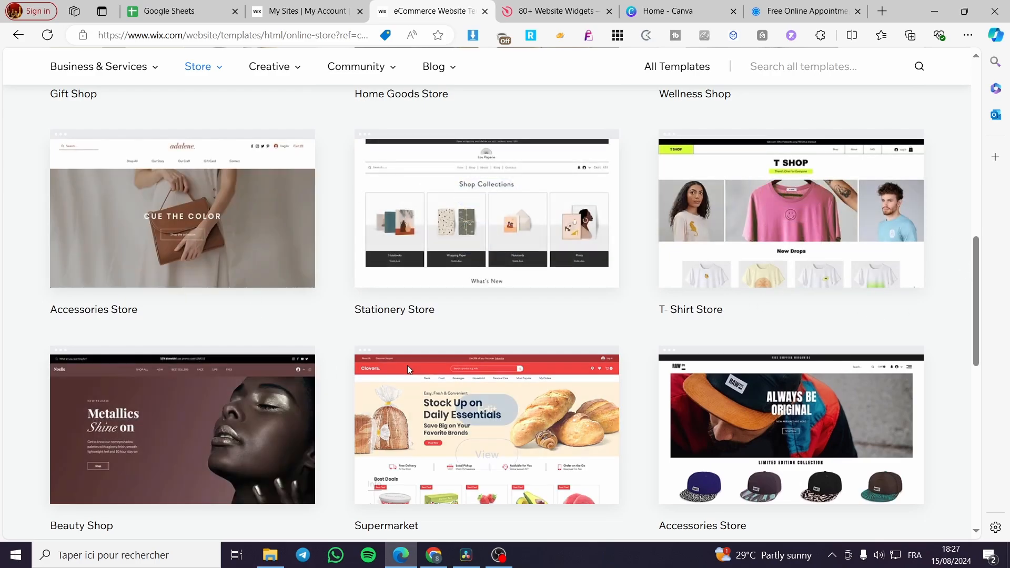
scroll(608, 376, down, 4)
scroll(621, 375, up, 14)
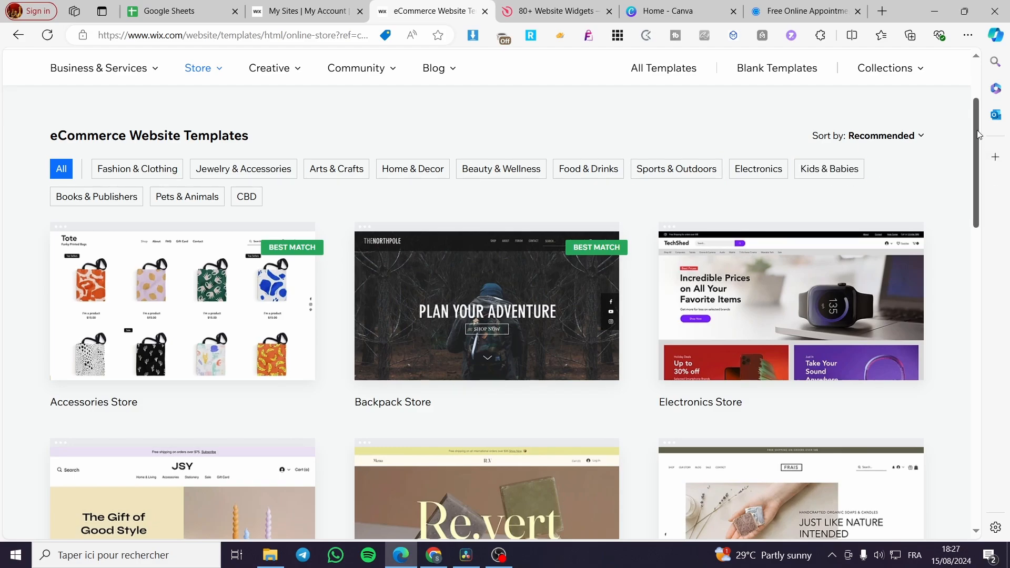
drag(977, 131, 976, 133)
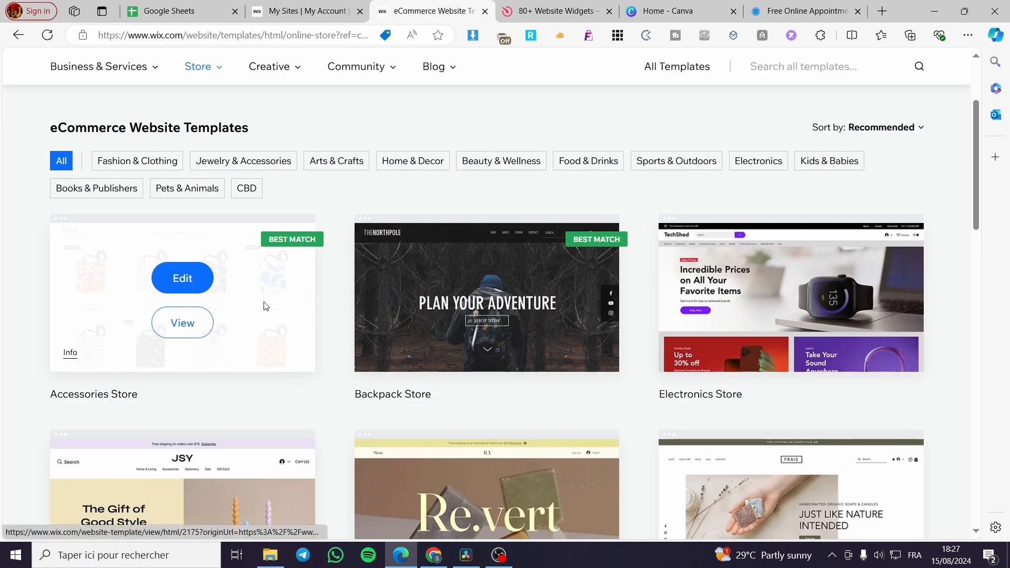
scroll(266, 306, down, 8)
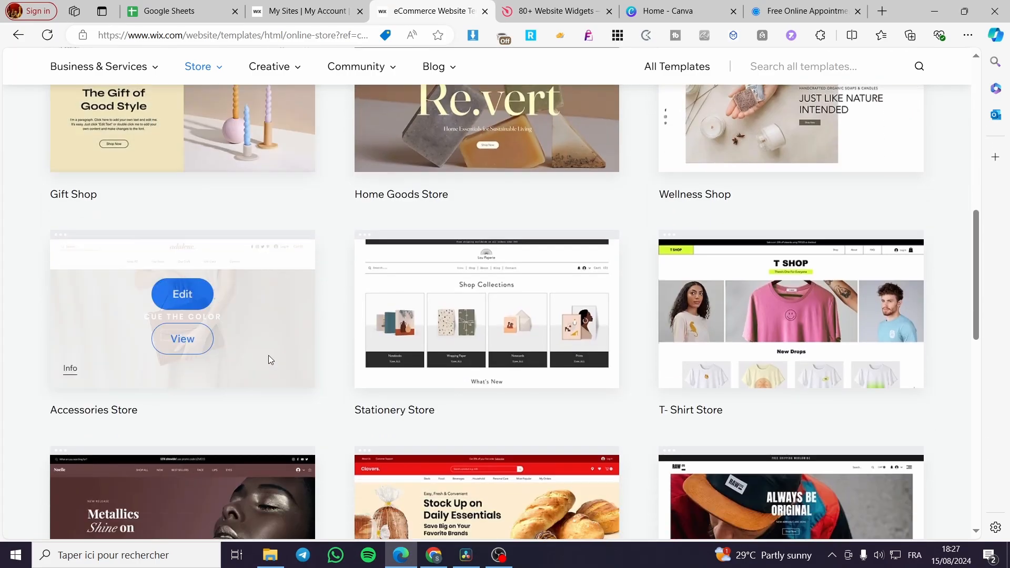
scroll(268, 356, down, 8)
click(418, 289)
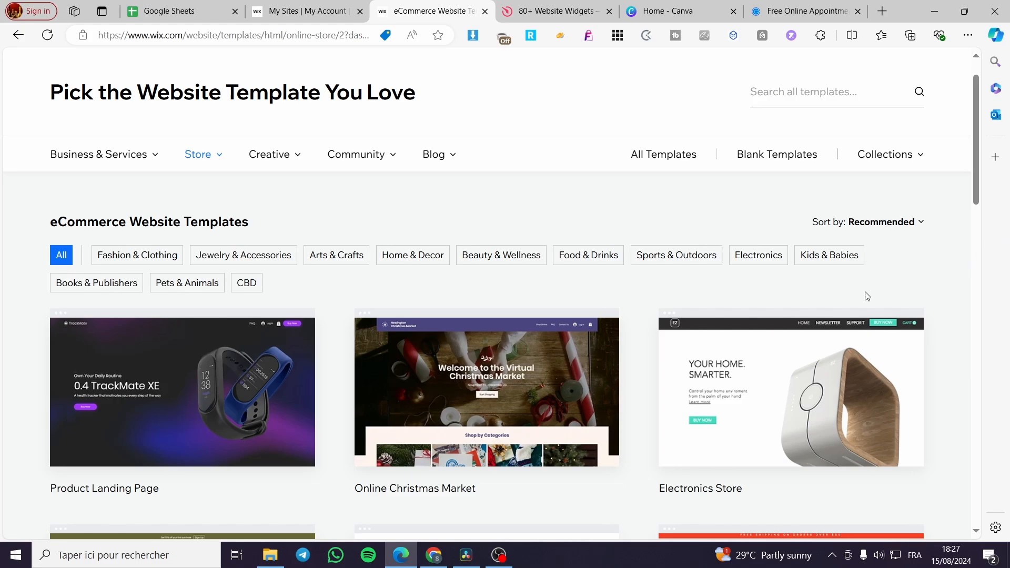
scroll(827, 356, down, 1)
scroll(468, 266, up, 1)
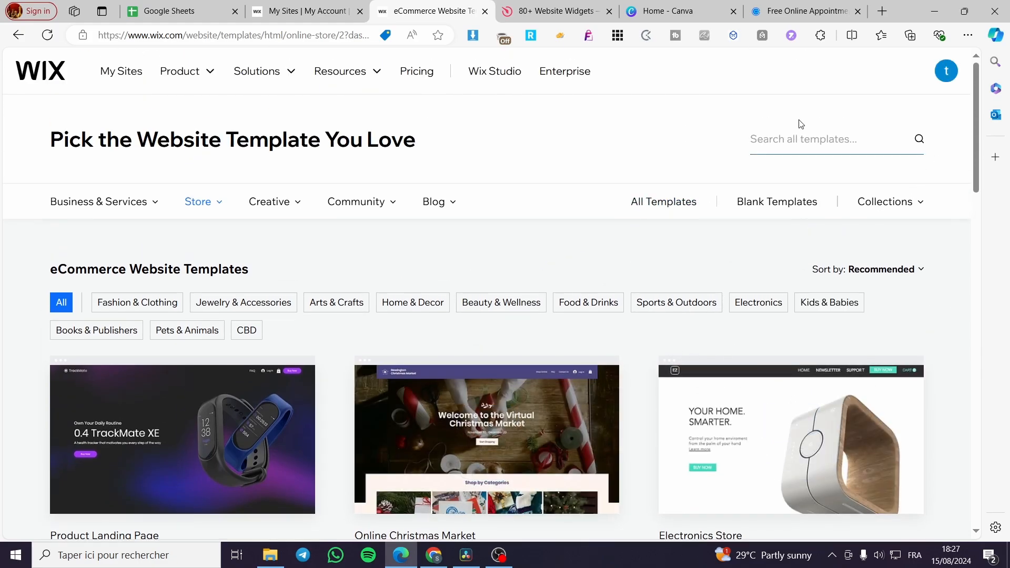
- Search all templates for "diet" and look through the matching designs
click(801, 144)
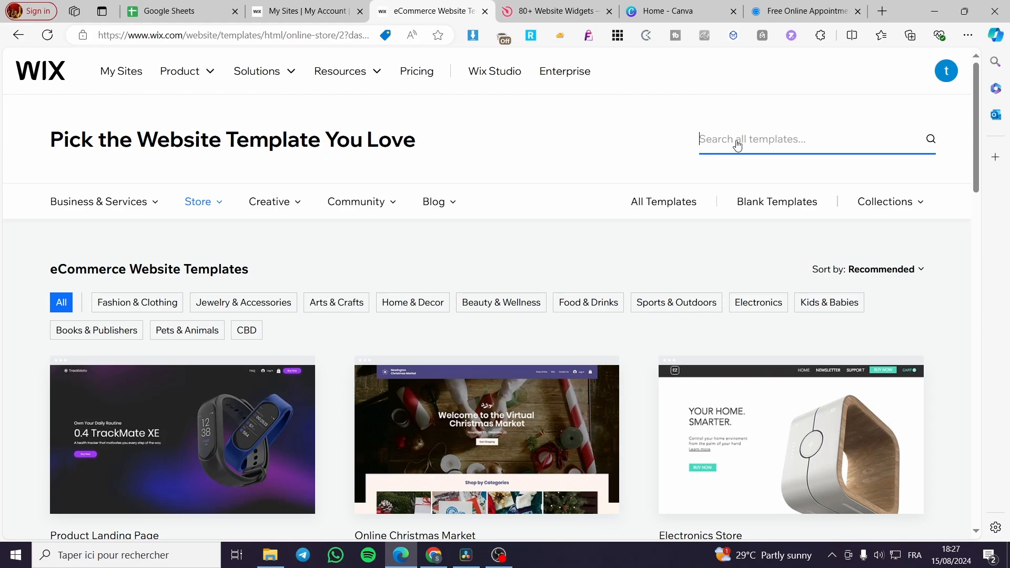
text(diet)
key(Return)
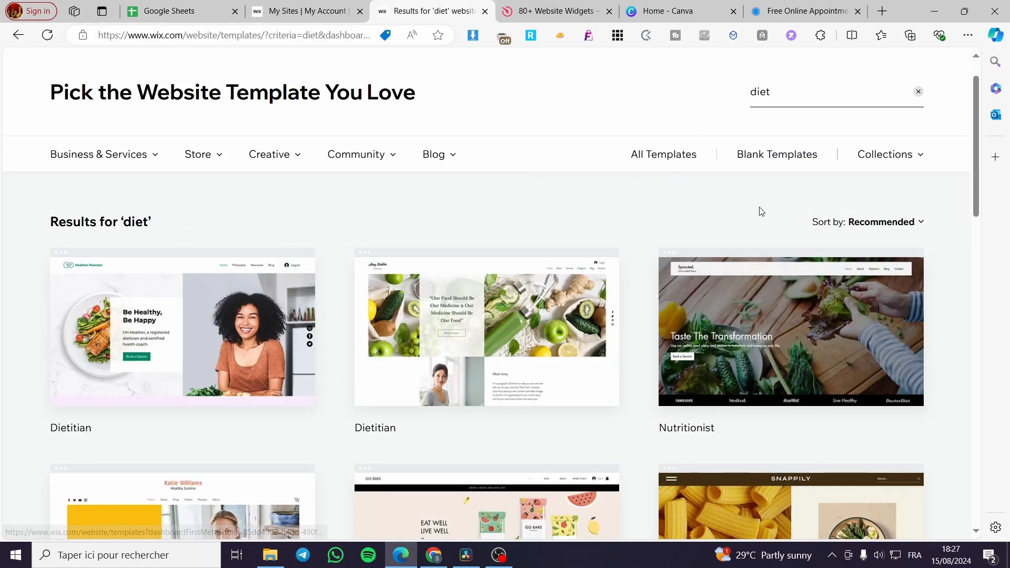
scroll(935, 290, down, 1)
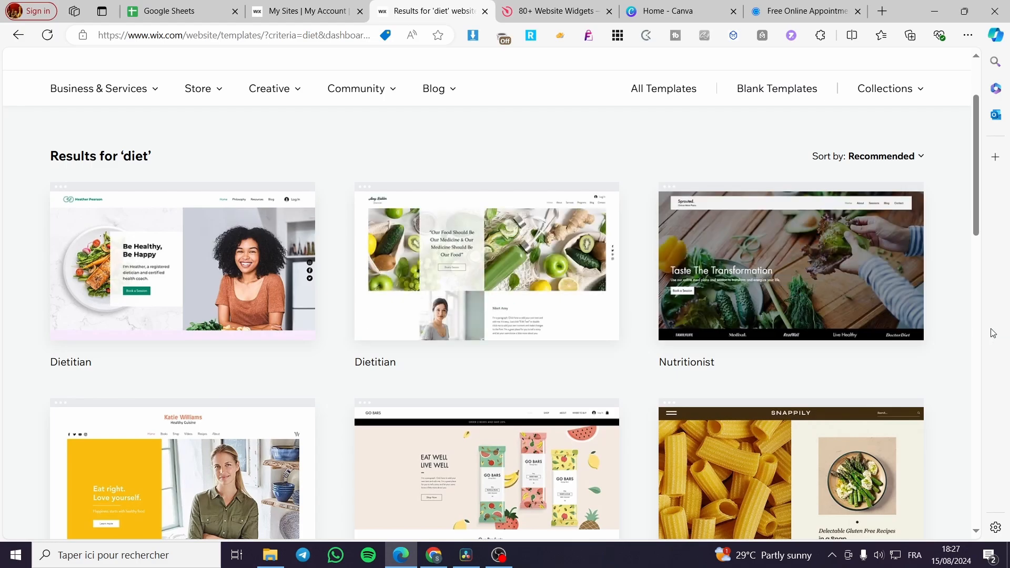
scroll(200, 292, down, 3)
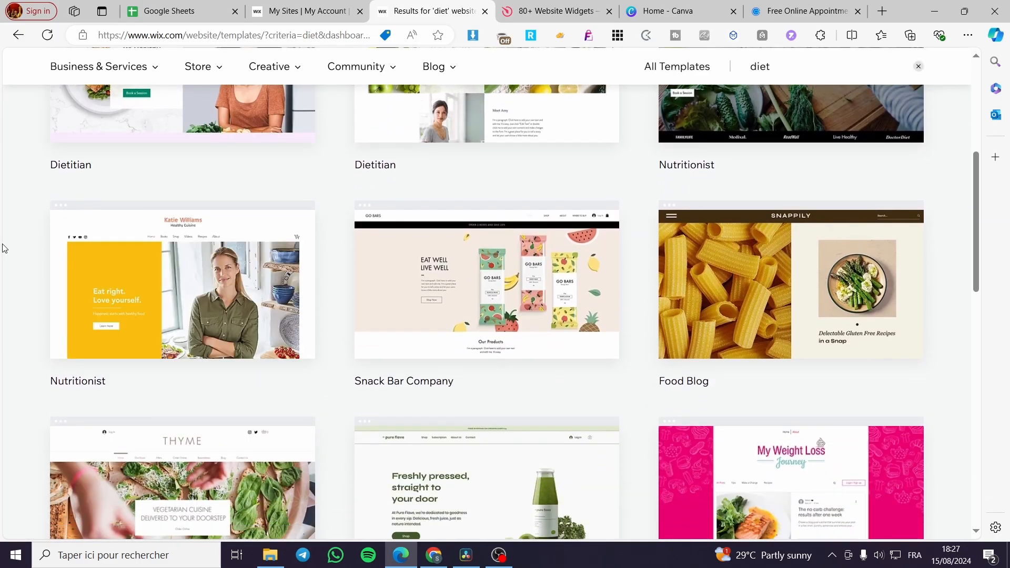
scroll(6, 248, down, 2)
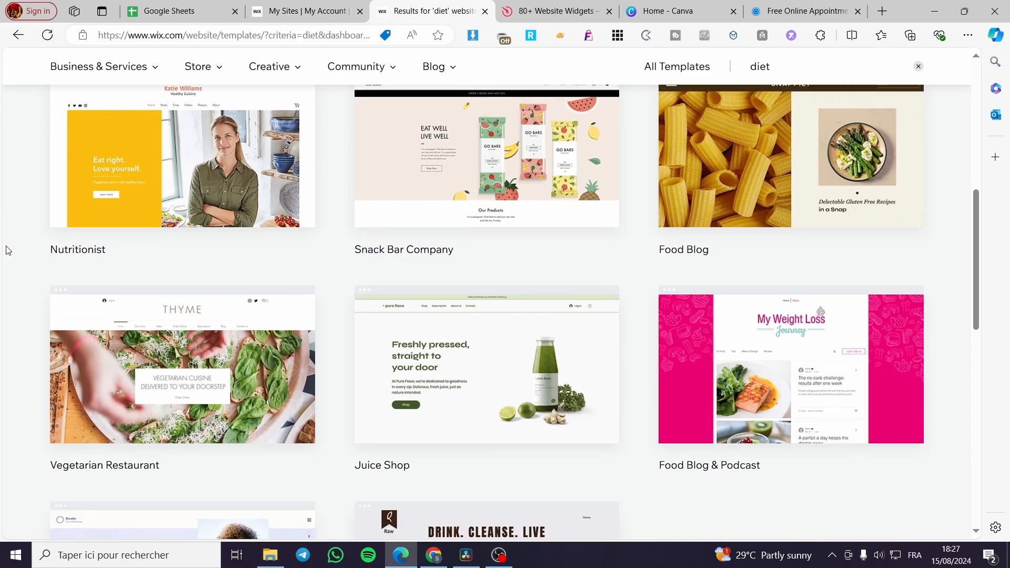
- Compare the remaining "diet" template results and start editing the site with the Juice Shop template
scroll(2, 257, down, 3)
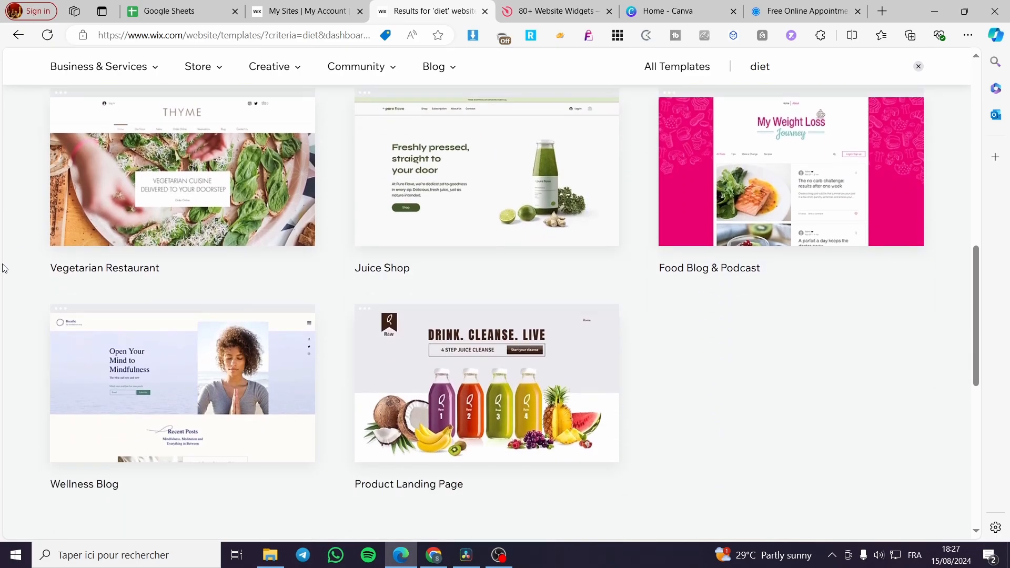
scroll(947, 352, up, 1)
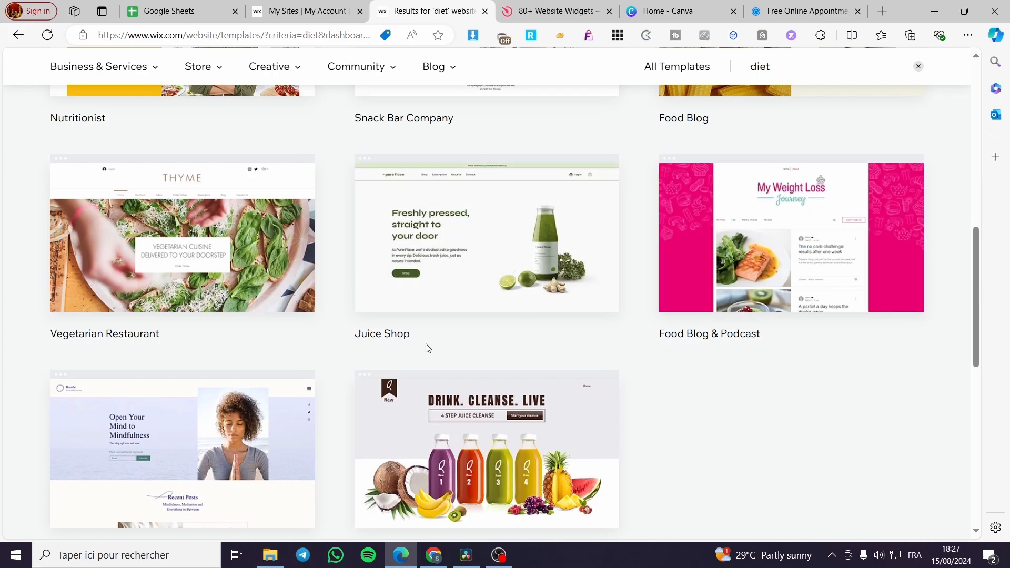
scroll(532, 335, up, 3)
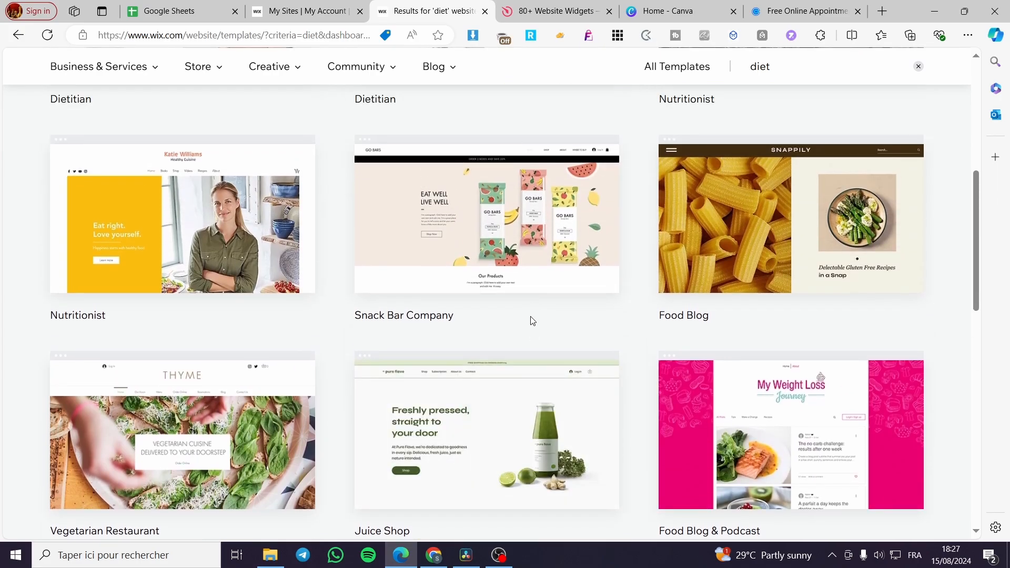
scroll(533, 320, down, 2)
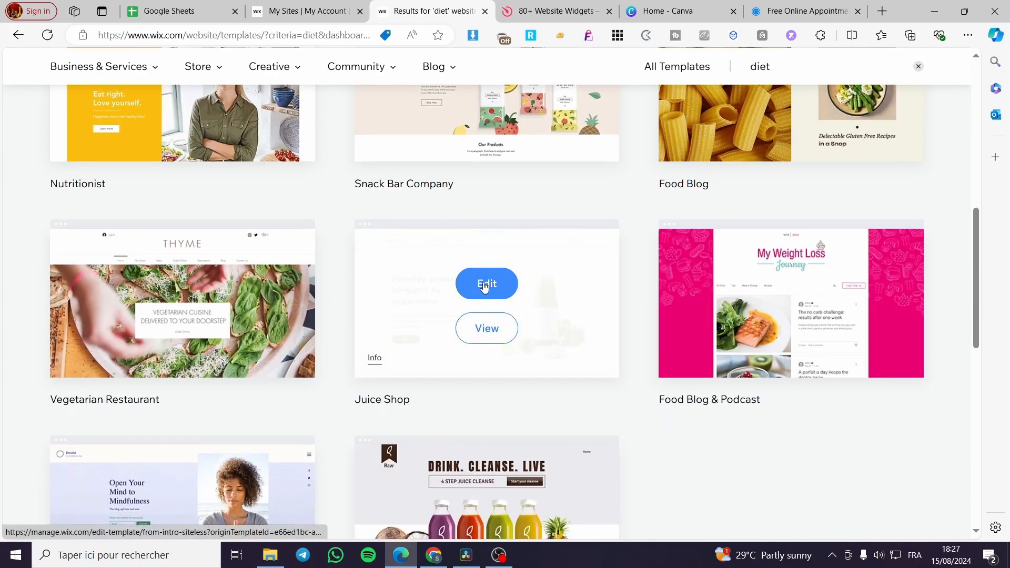
click(484, 285)
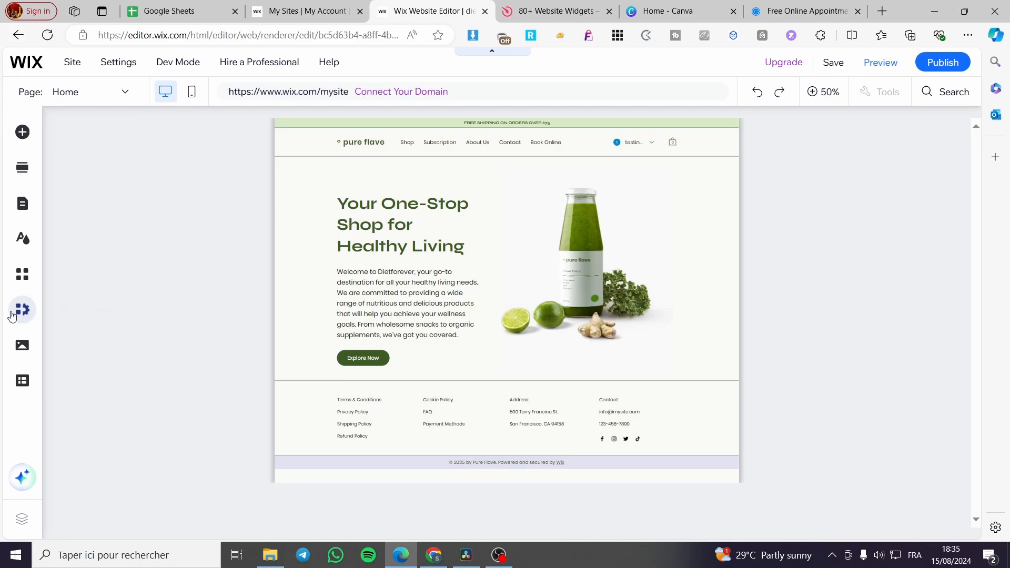
- Search the Wix App Market for "wix stores" and check the Wix Stores app page for its installation status
click(23, 274)
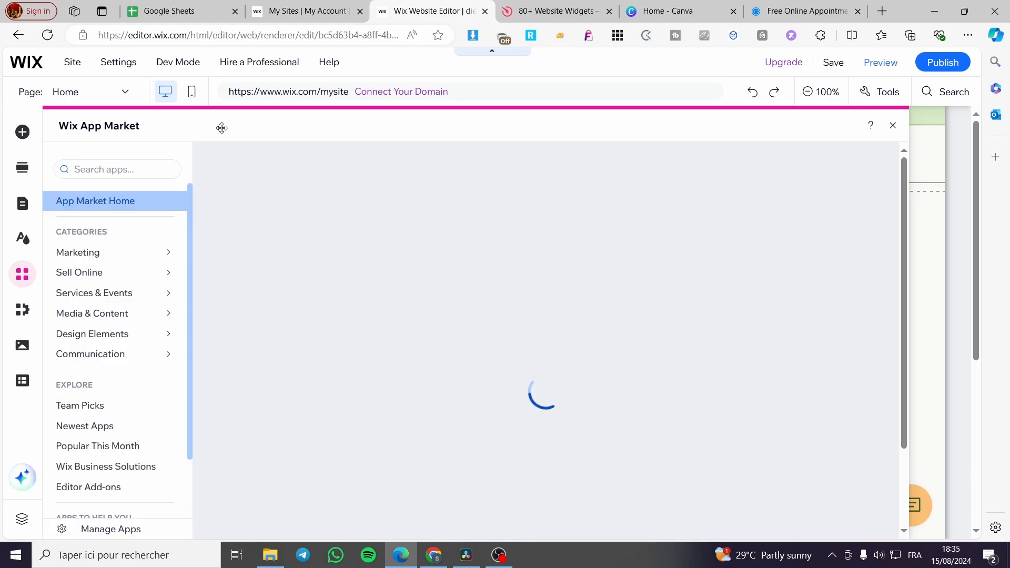
click(117, 169)
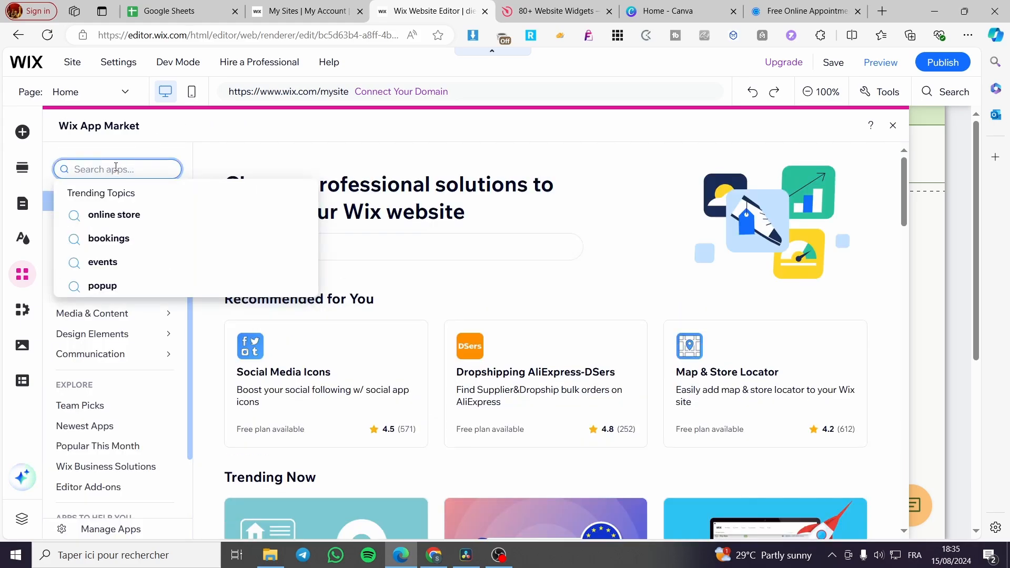
text(wix s)
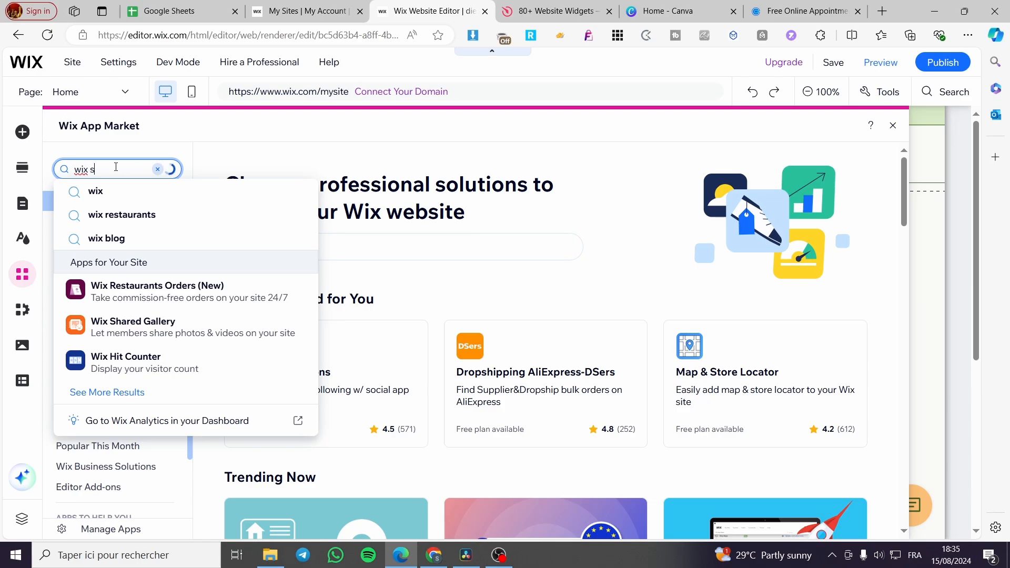
text(tores)
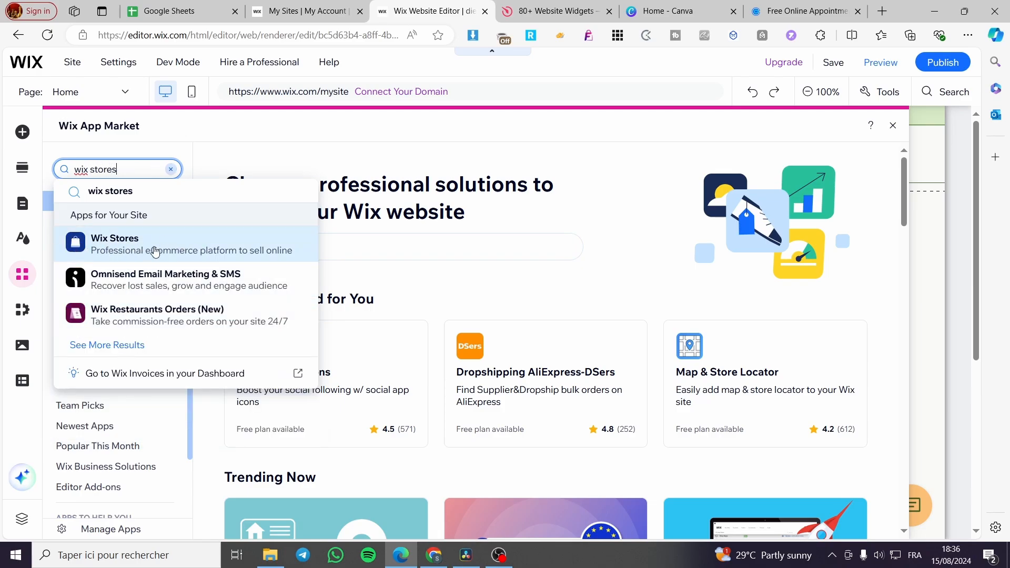
click(109, 245)
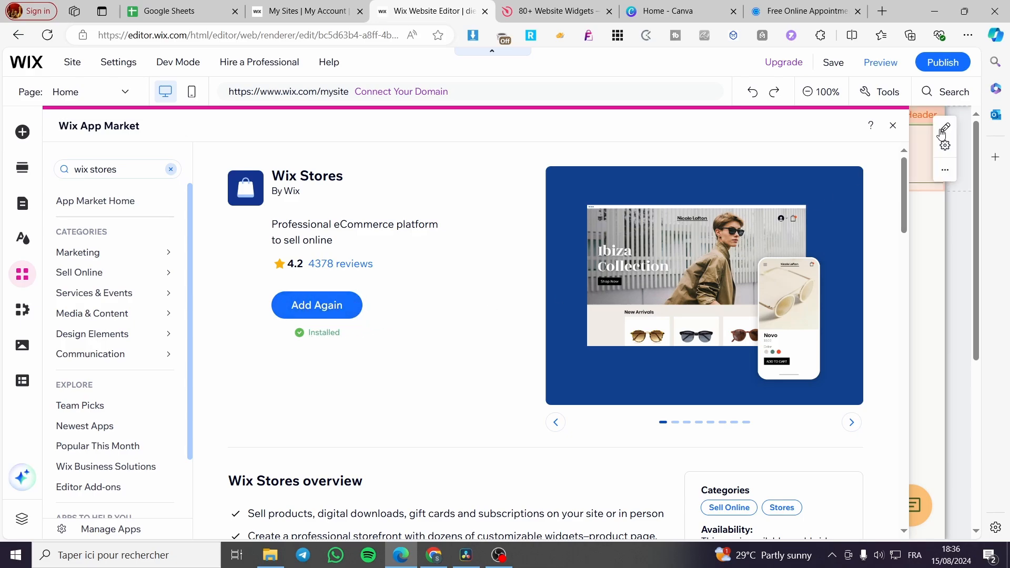
click(894, 125)
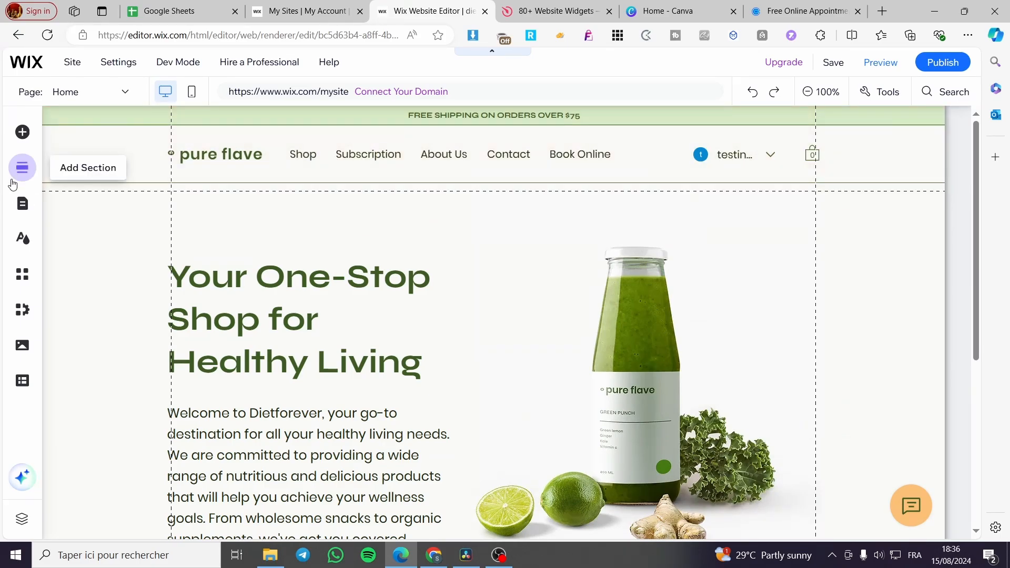
- Switch the editor to the Shop page from the site's page list
click(22, 208)
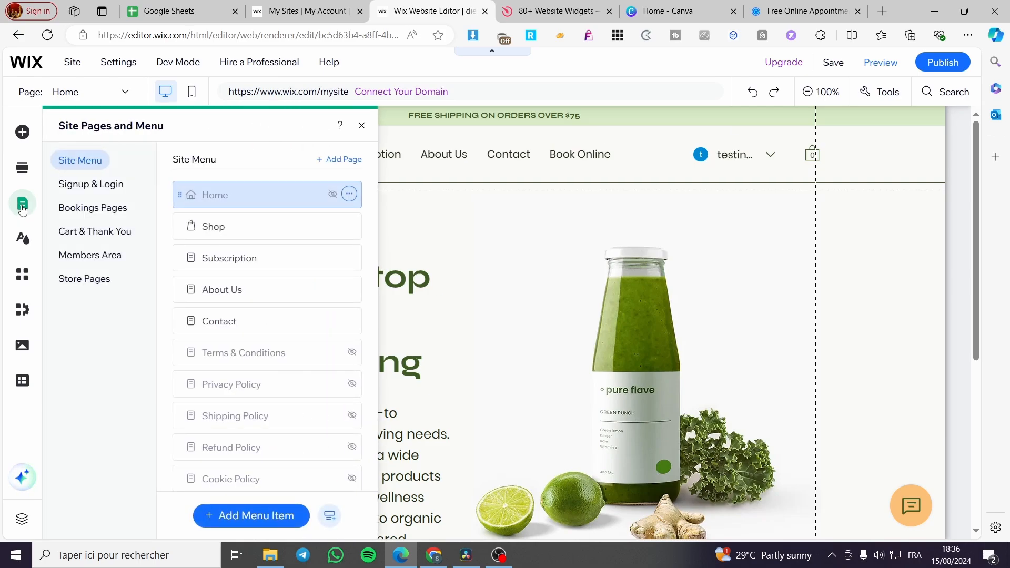
click(219, 228)
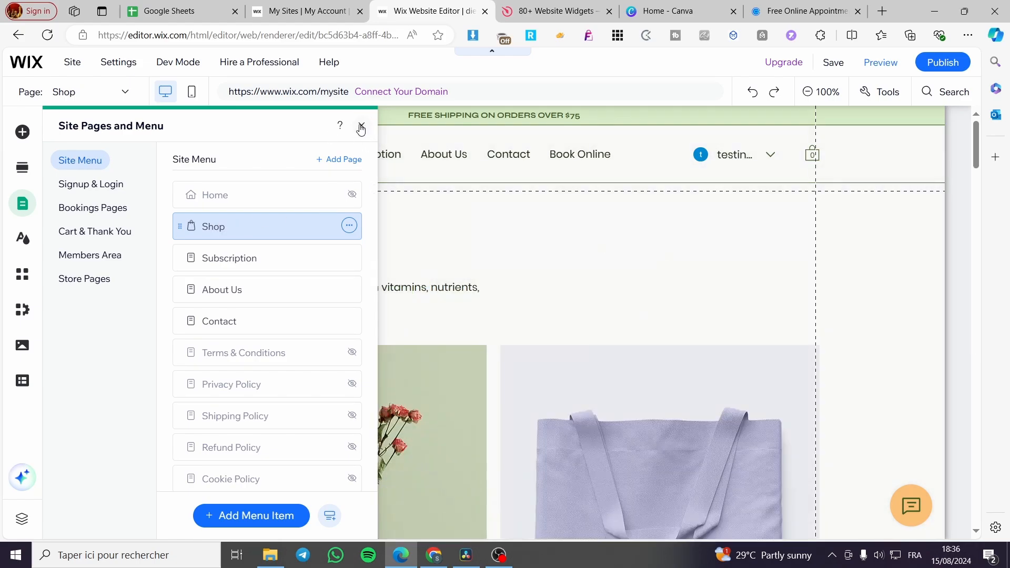
click(361, 128)
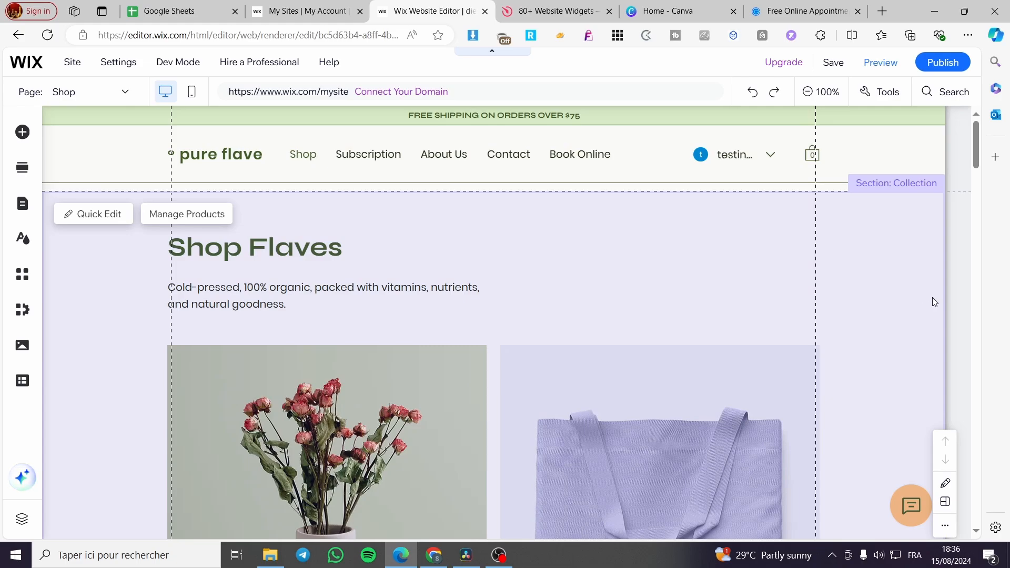
- Look through the product gallery on the Shop page, from the Shop Flaves heading down through the sample products
scroll(759, 297, down, 2)
scroll(758, 294, down, 3)
scroll(759, 289, down, 6)
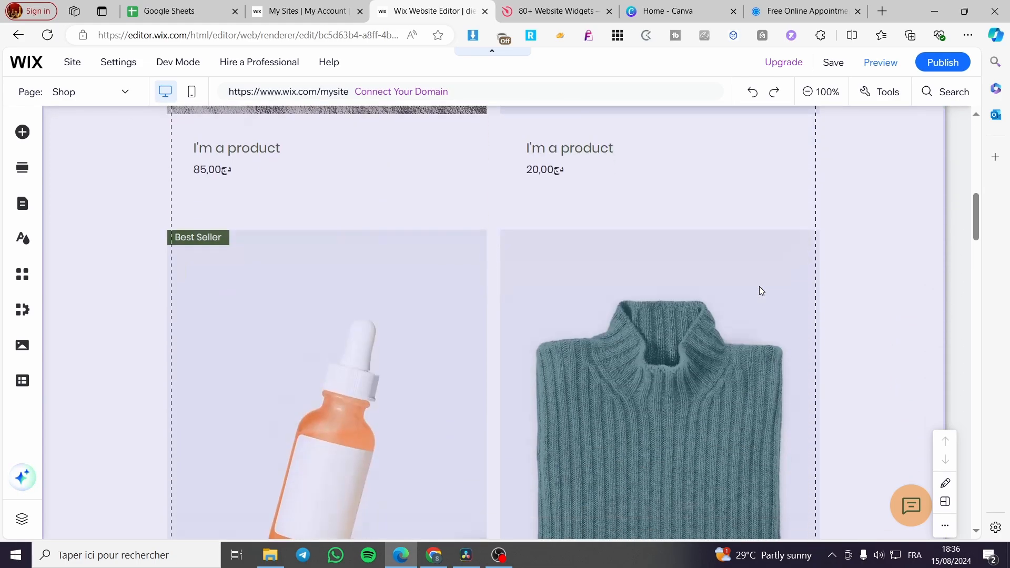
scroll(759, 288, down, 3)
scroll(756, 287, down, 3)
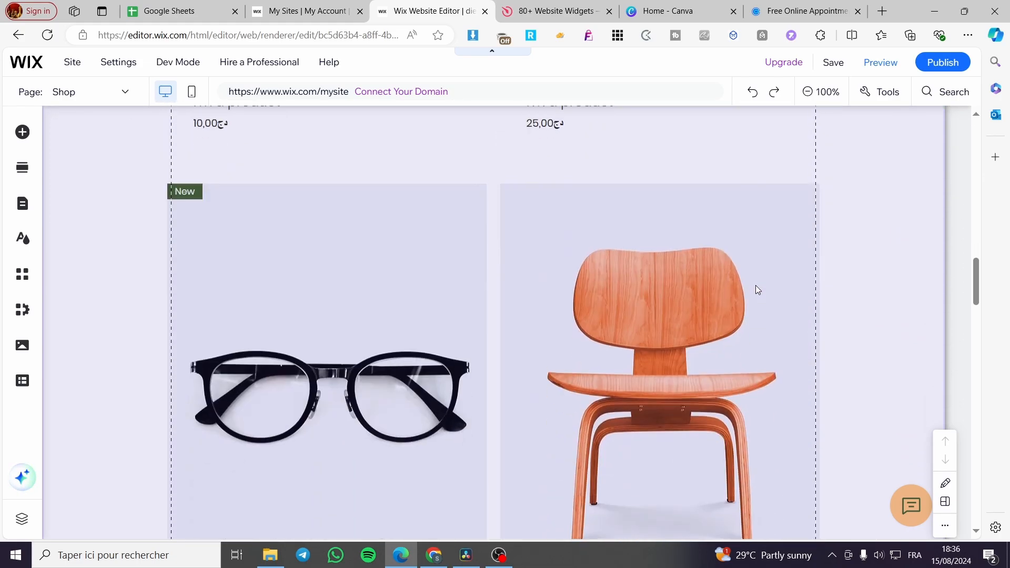
scroll(756, 285, up, 10)
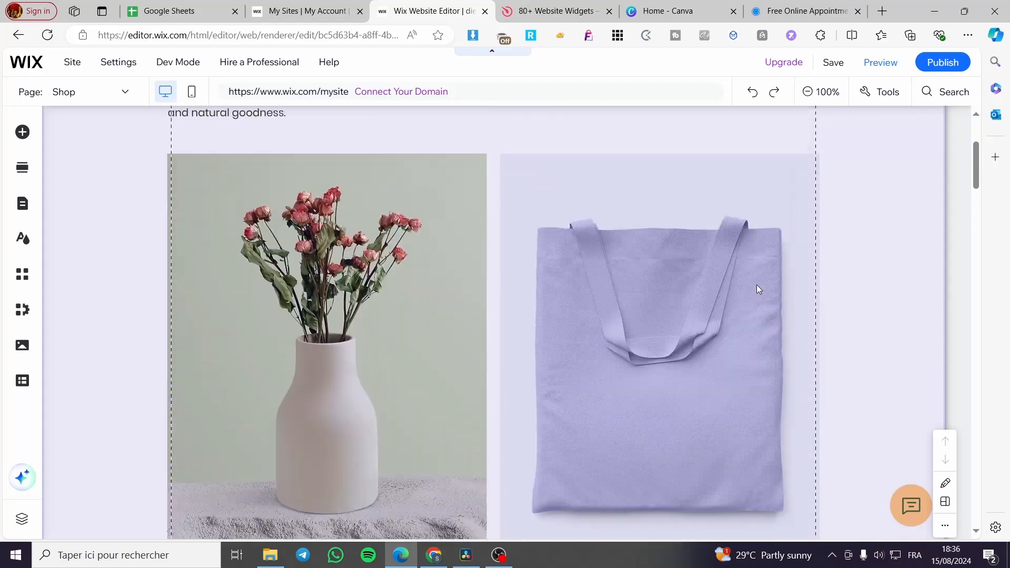
scroll(757, 289, up, 2)
scroll(699, 290, down, 5)
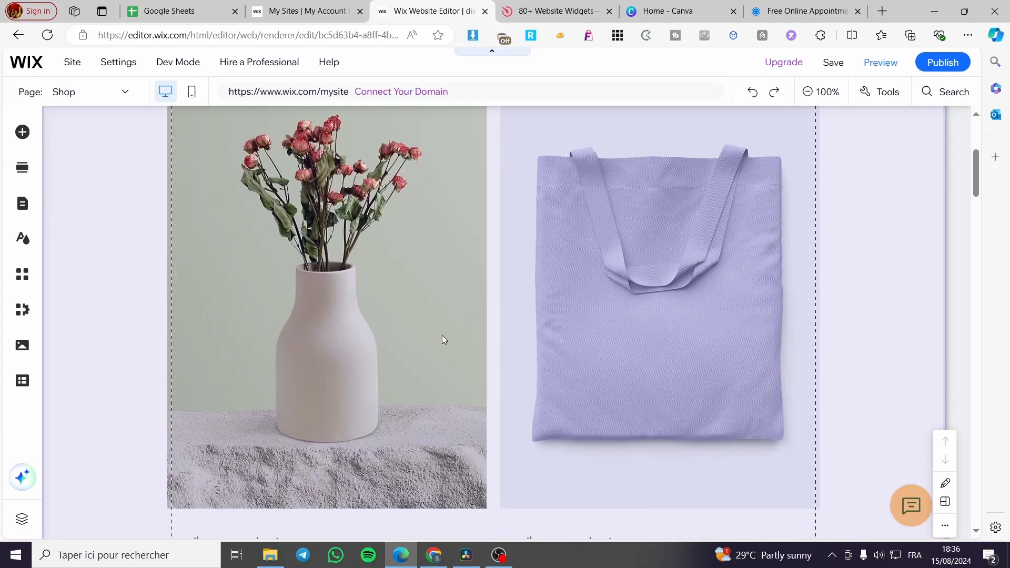
scroll(518, 277, up, 3)
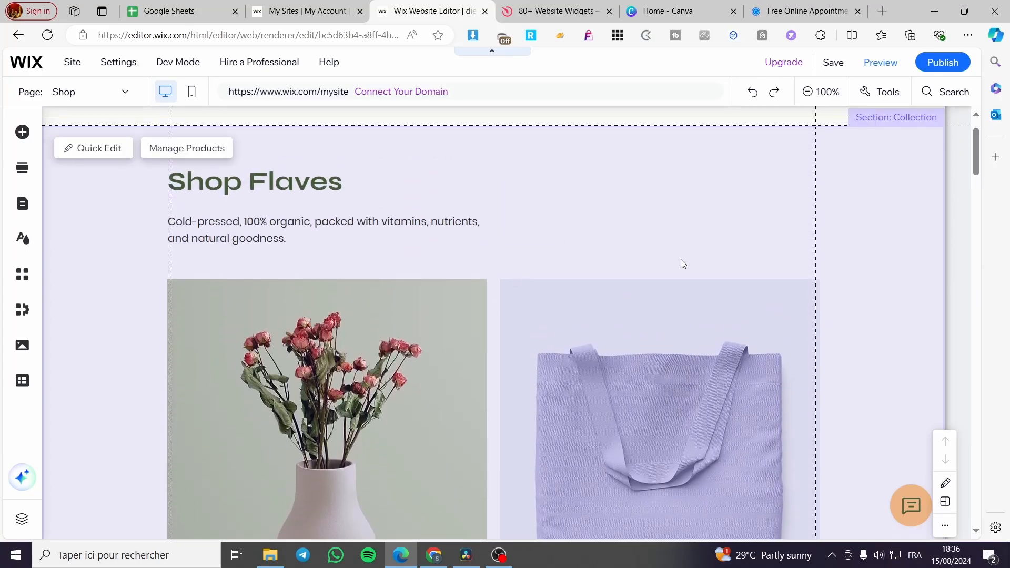
scroll(699, 266, down, 8)
scroll(709, 273, up, 8)
scroll(384, 291, up, 1)
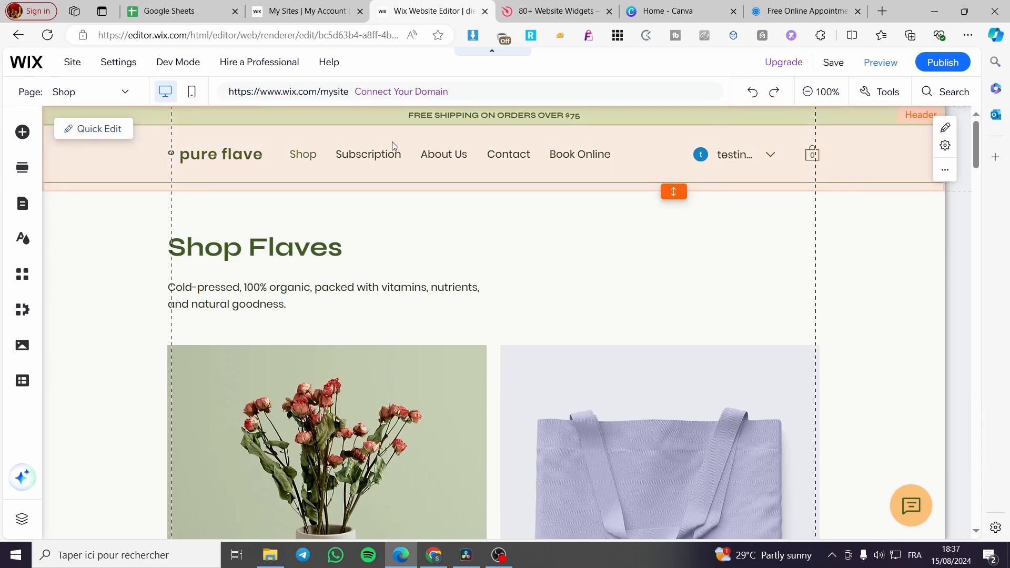
- Add a blank page to the site menu and name it FitnessForever
click(22, 205)
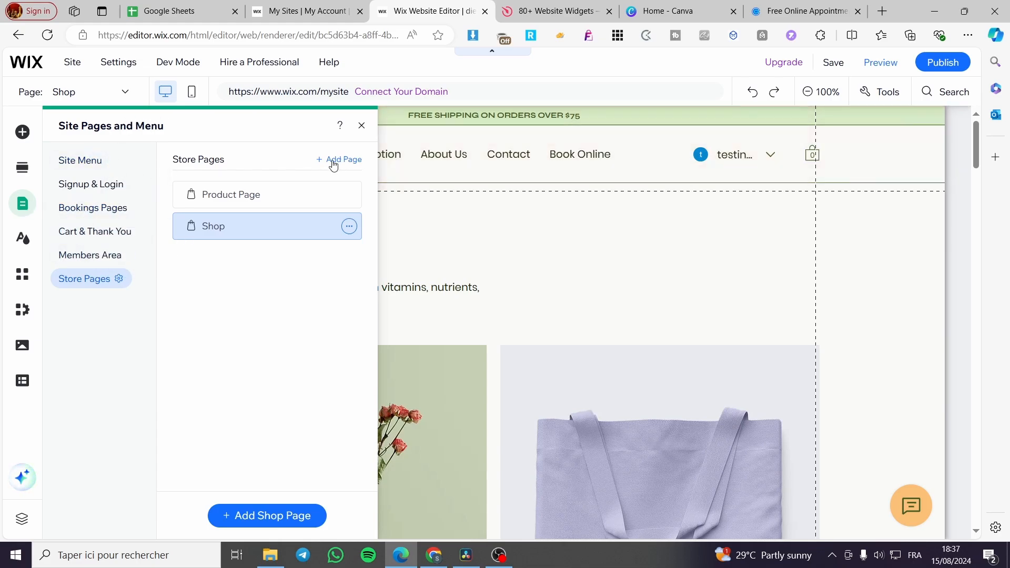
click(70, 167)
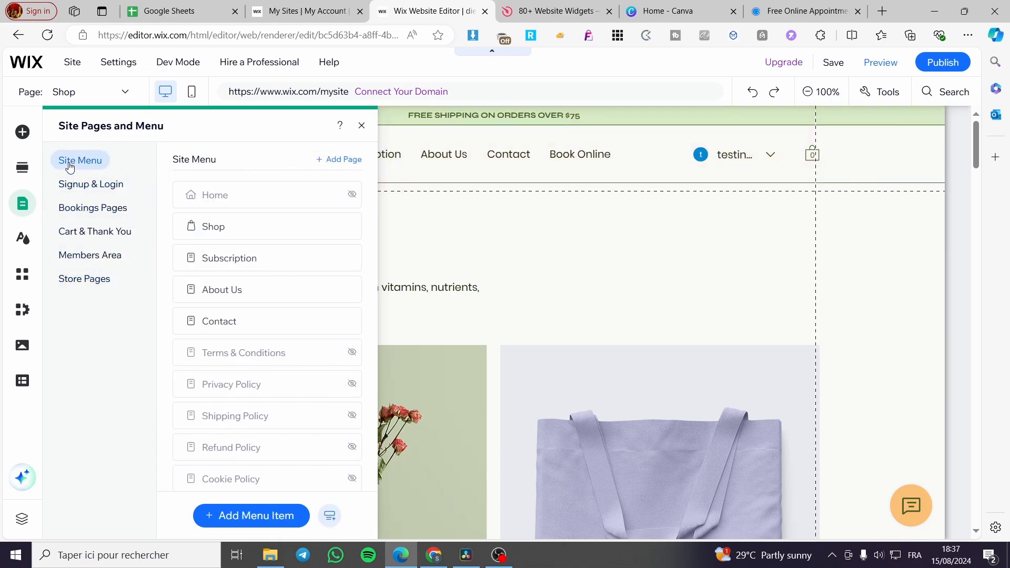
click(344, 160)
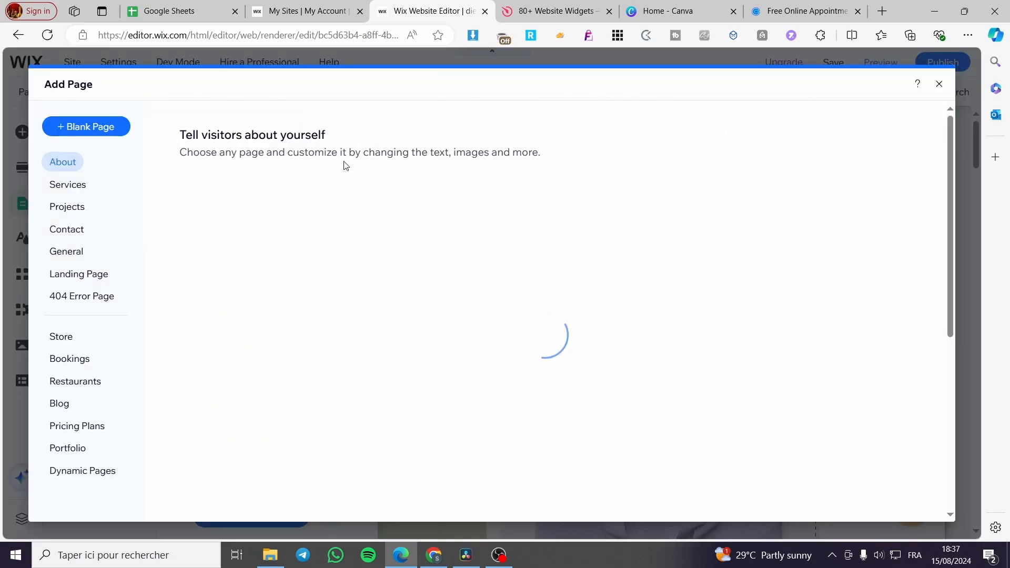
click(104, 131)
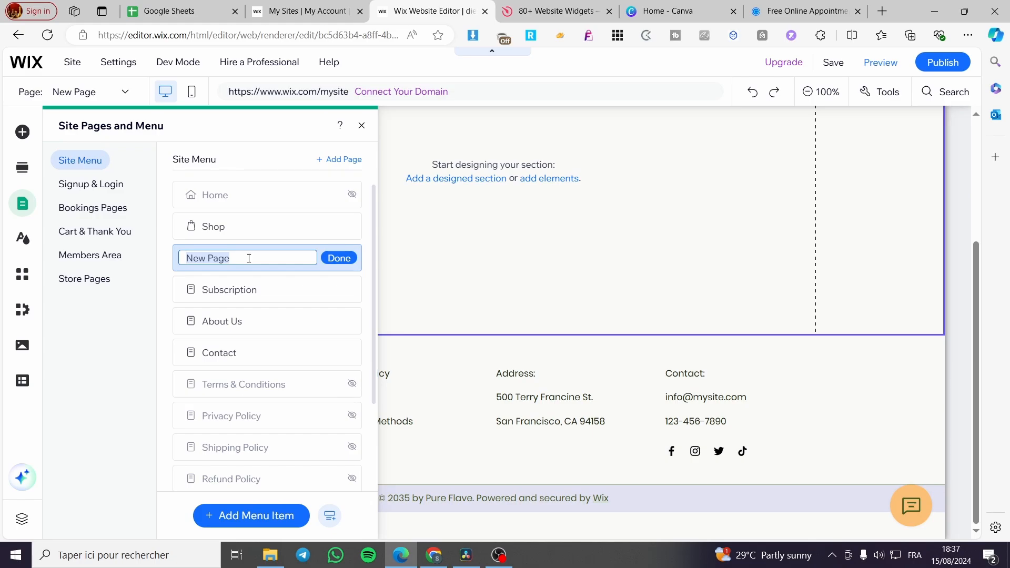
text(FitnessForever)
click(339, 258)
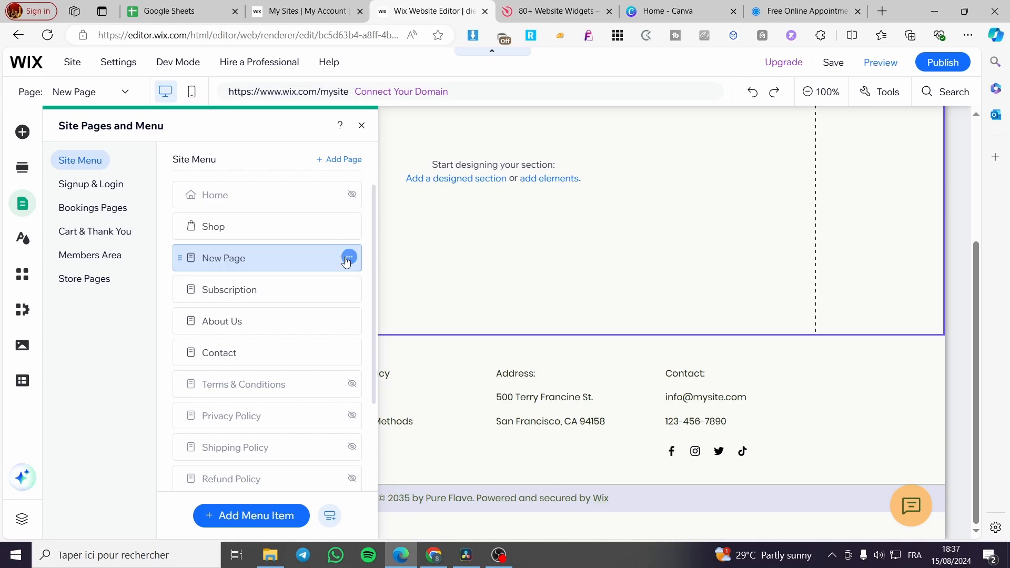
click(658, 235)
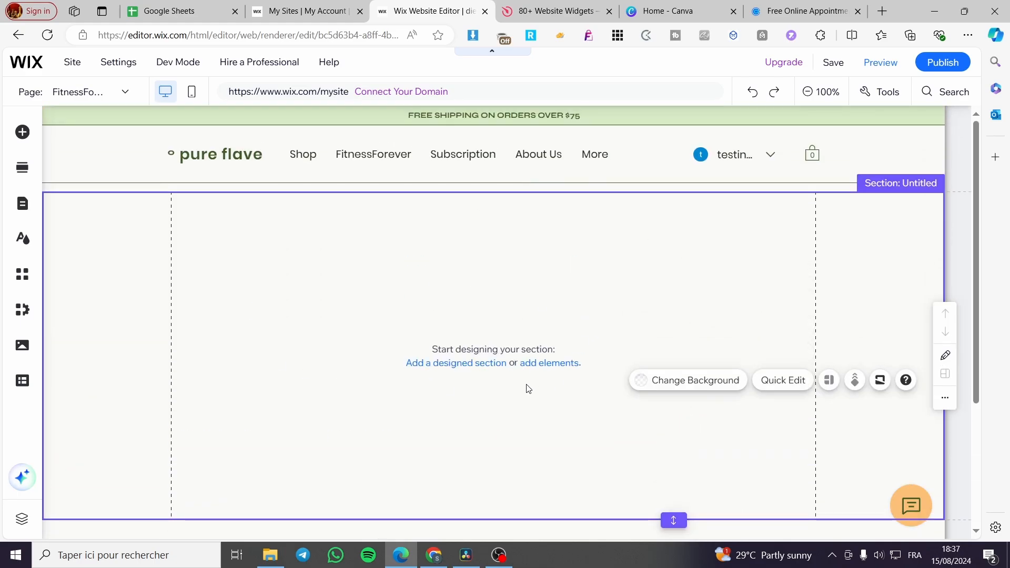
- Fill the empty FitnessForever page section with the dark green "Welcome to Our Site" design from the Welcome category
click(437, 363)
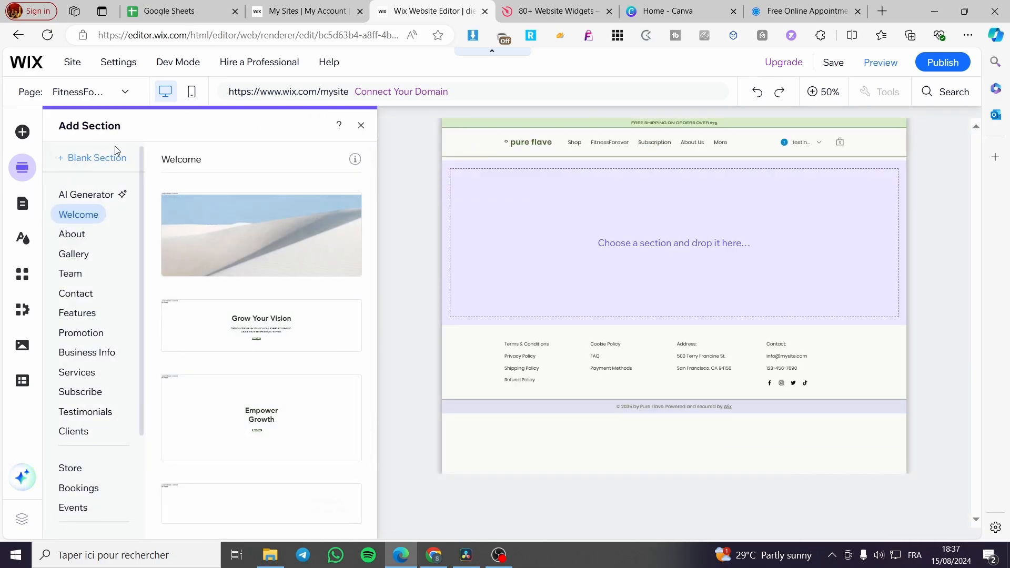
scroll(255, 317, down, 2)
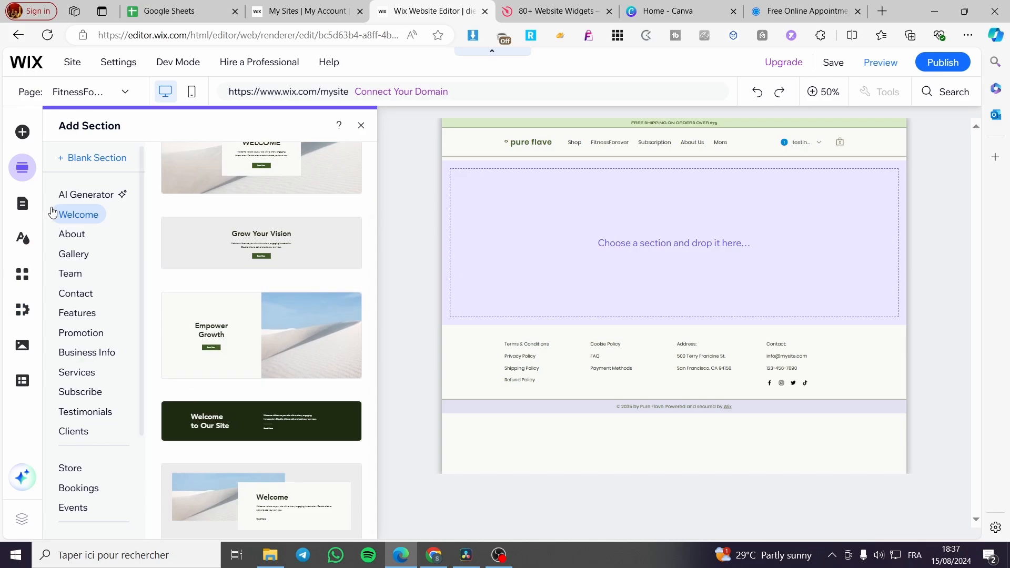
click(74, 236)
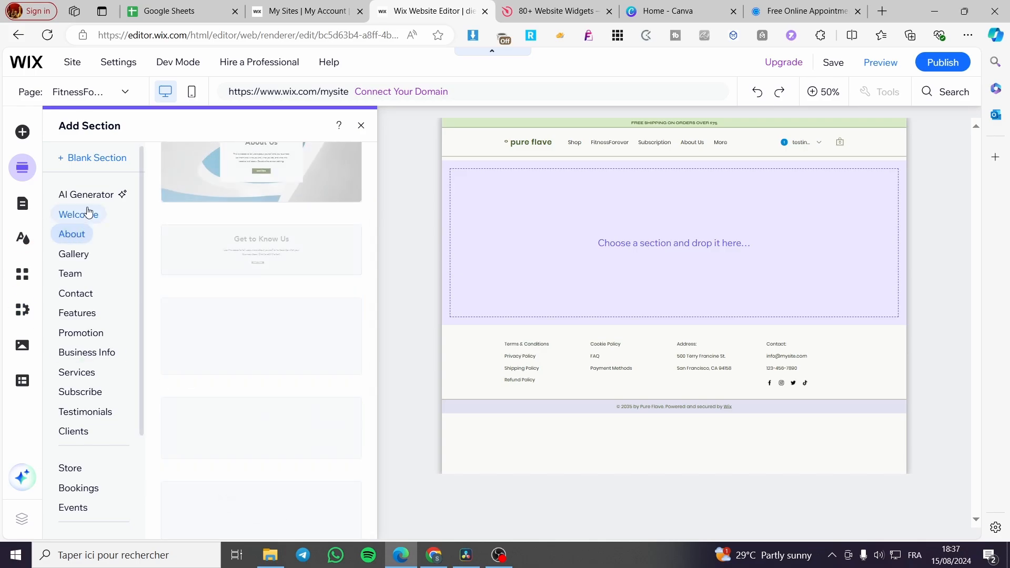
click(88, 214)
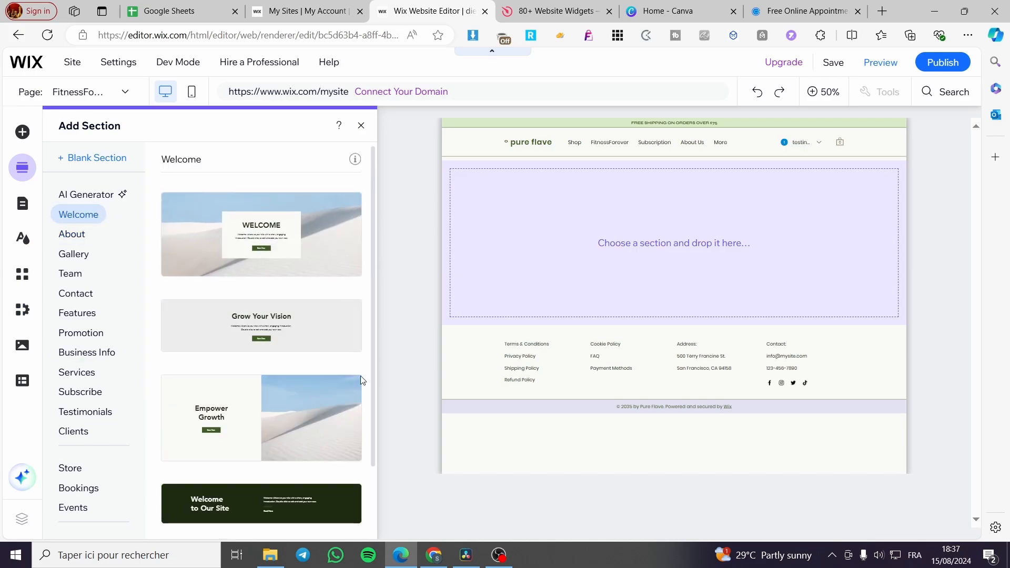
scroll(330, 342, down, 2)
click(341, 424)
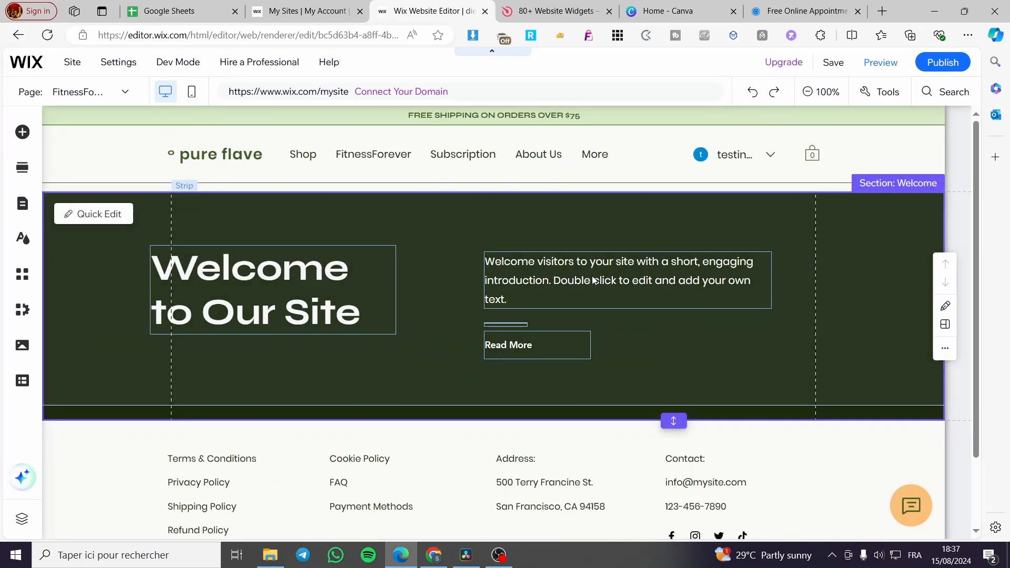
- Change the heading in the Welcome section to "Welcome to Our Favorite product"
click(361, 284)
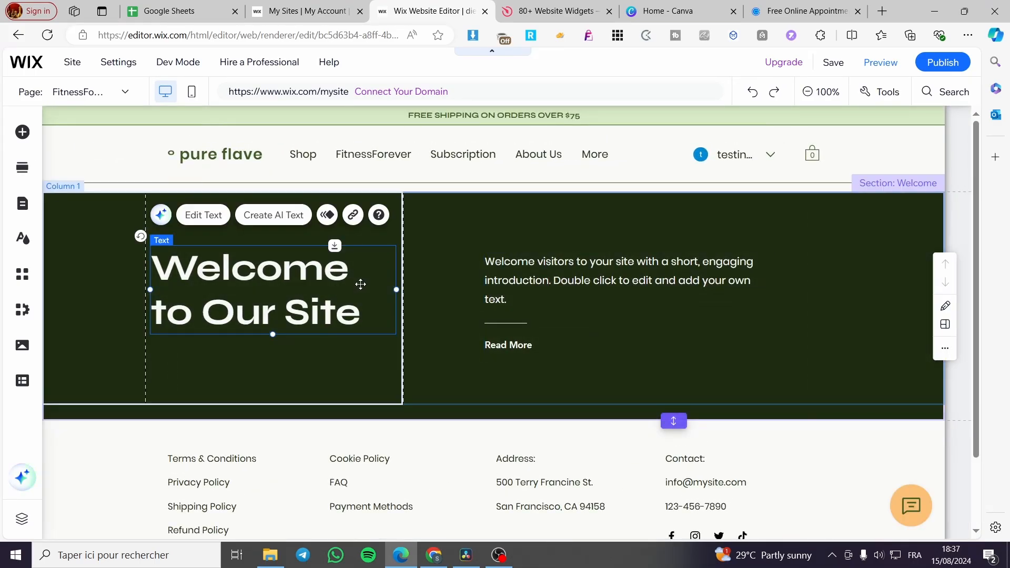
double_click(349, 319)
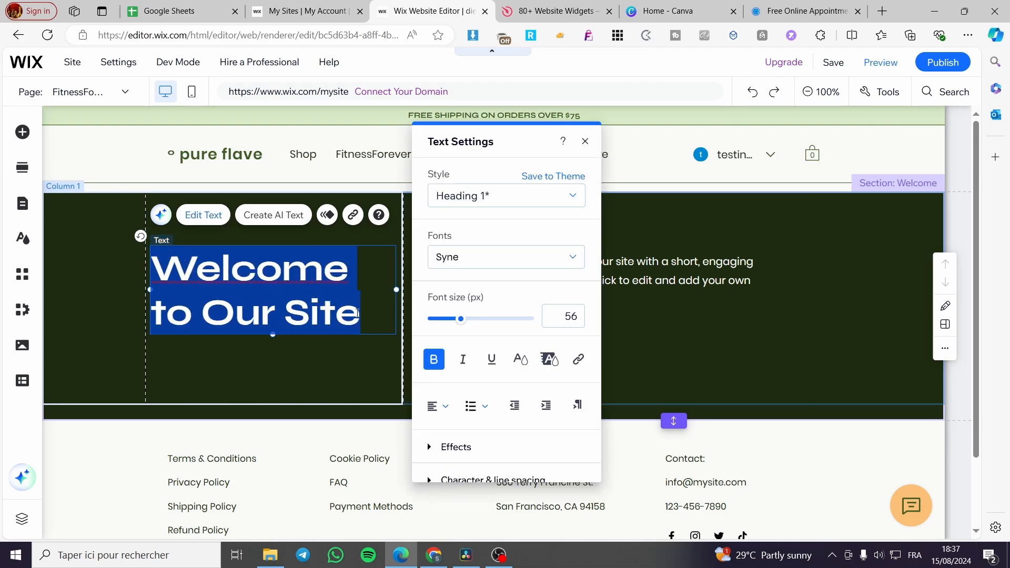
drag(361, 316, 211, 316)
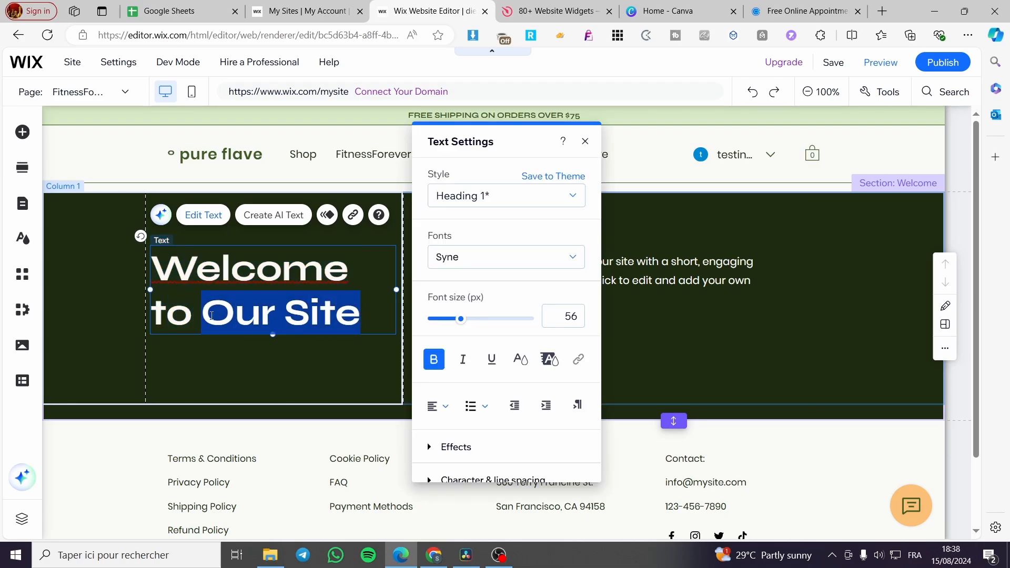
drag(284, 314, 390, 315)
text(F)
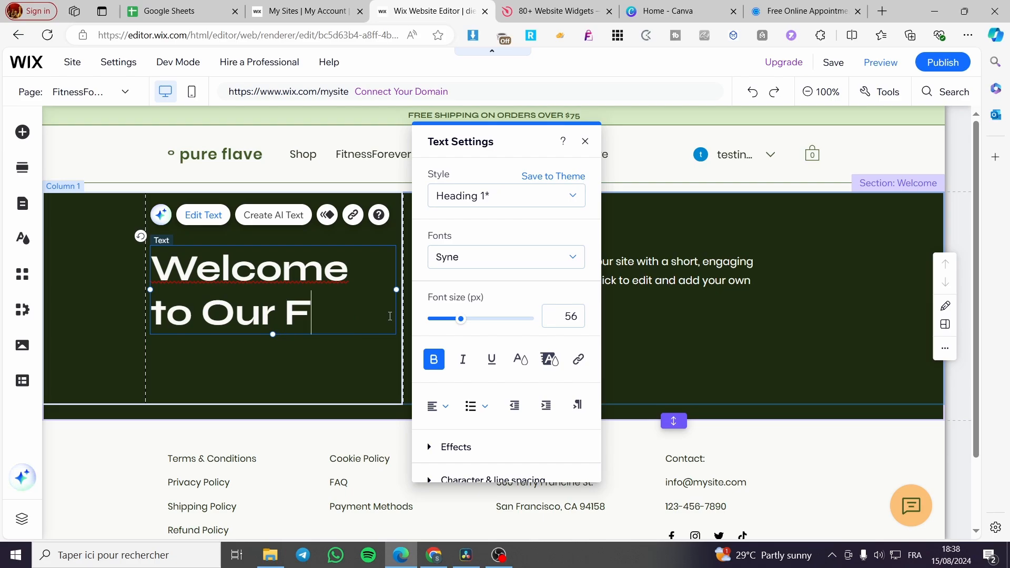
text(avorite )
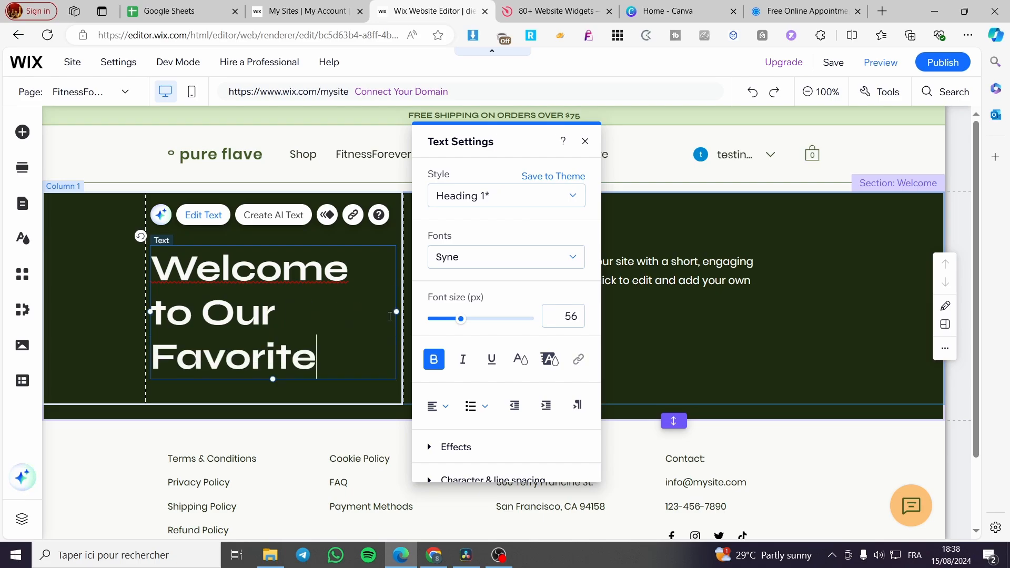
text(produc)
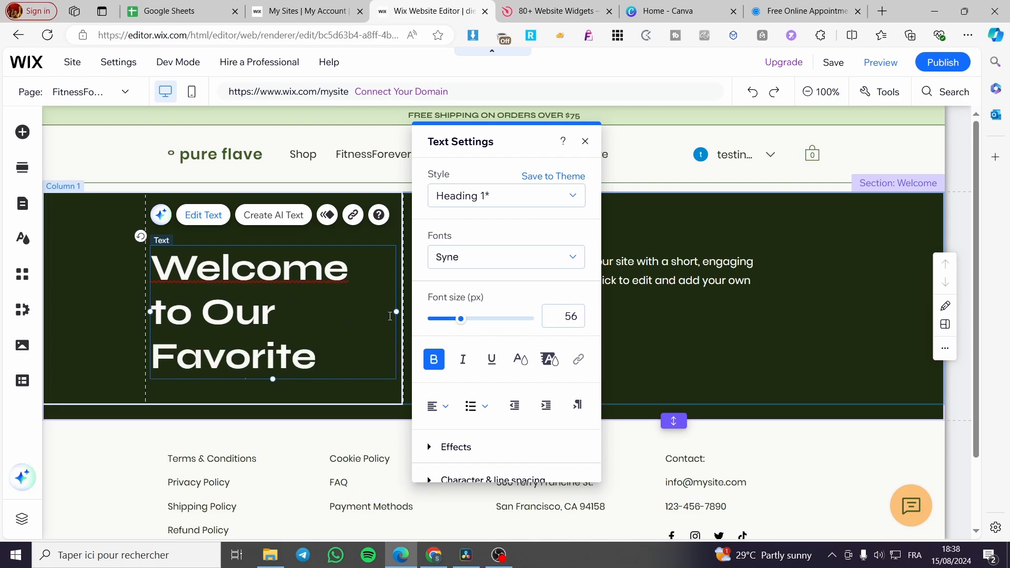
text(t)
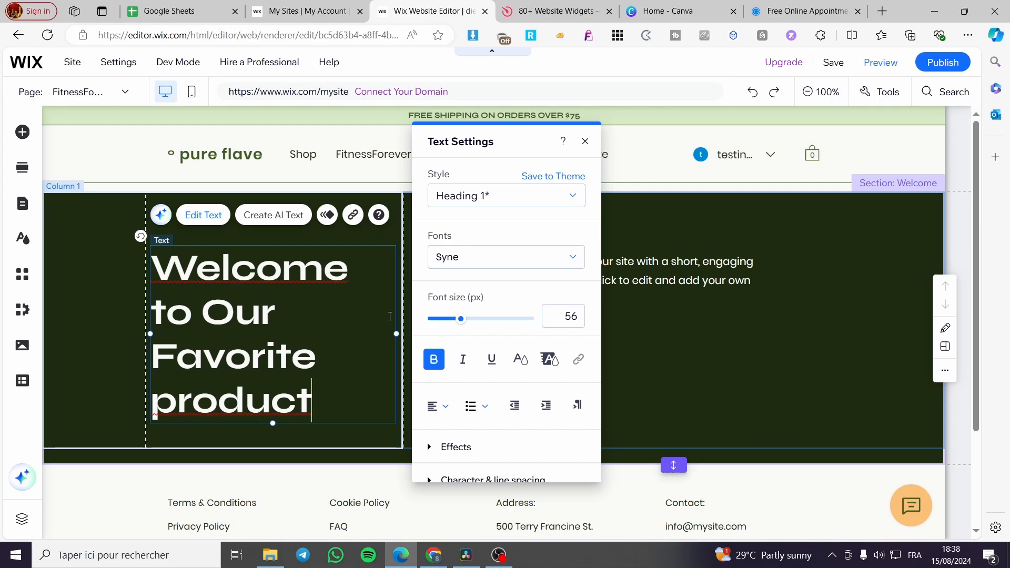
- Replace "Our" with "Your" in the welcome heading and widen its text box past the column's edge
drag(279, 310, 201, 310)
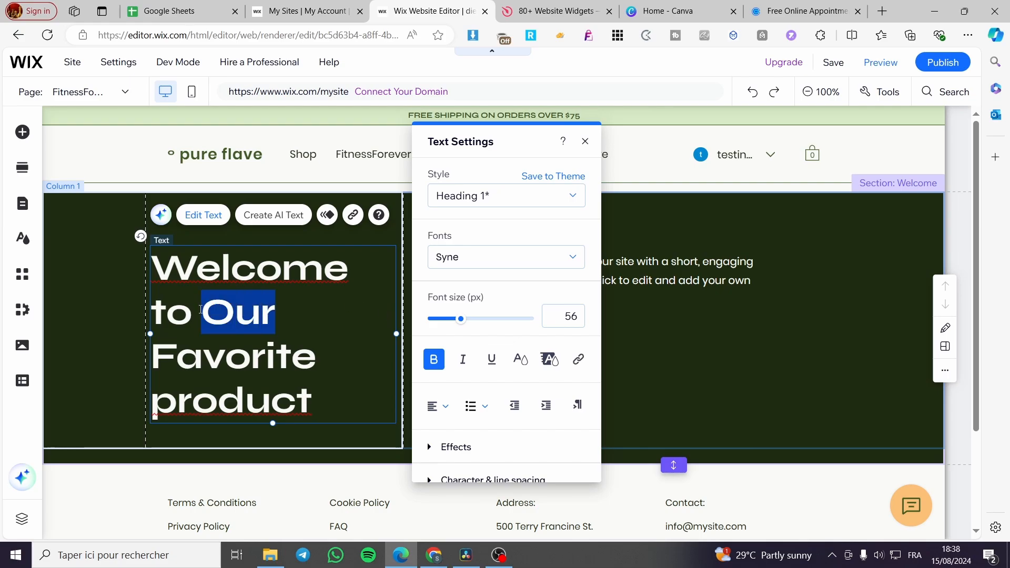
text(You)
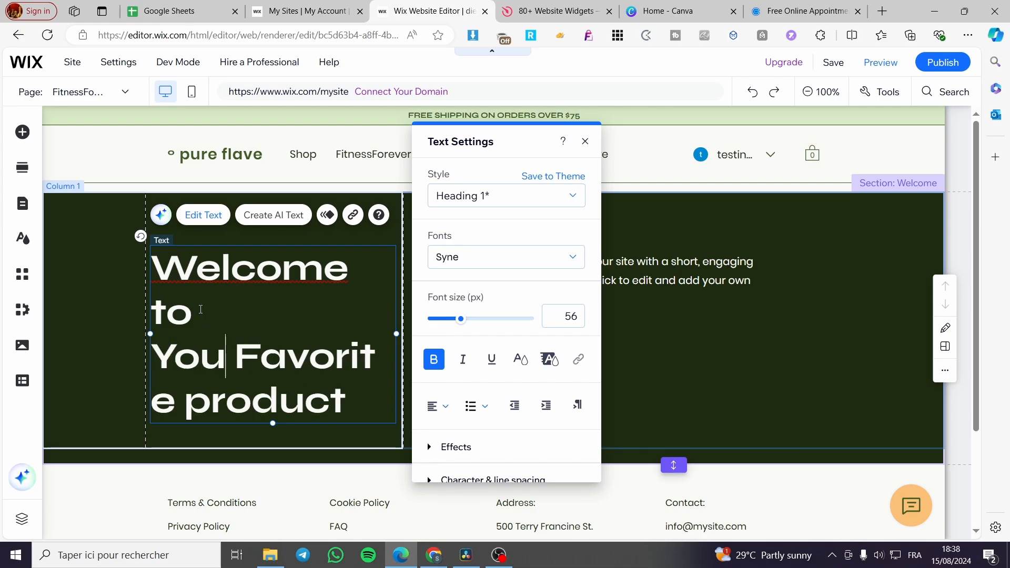
text(r)
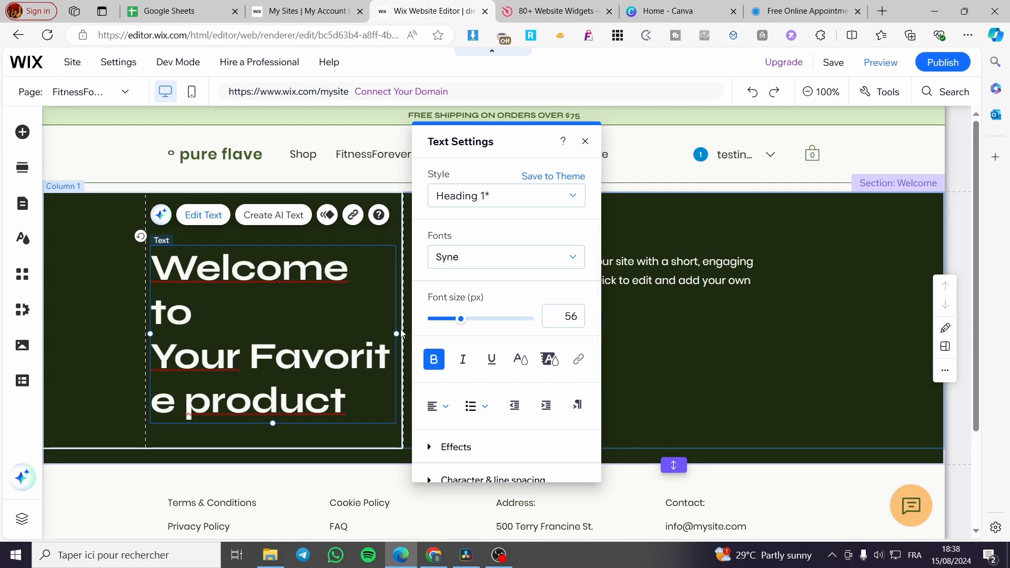
drag(406, 333, 444, 333)
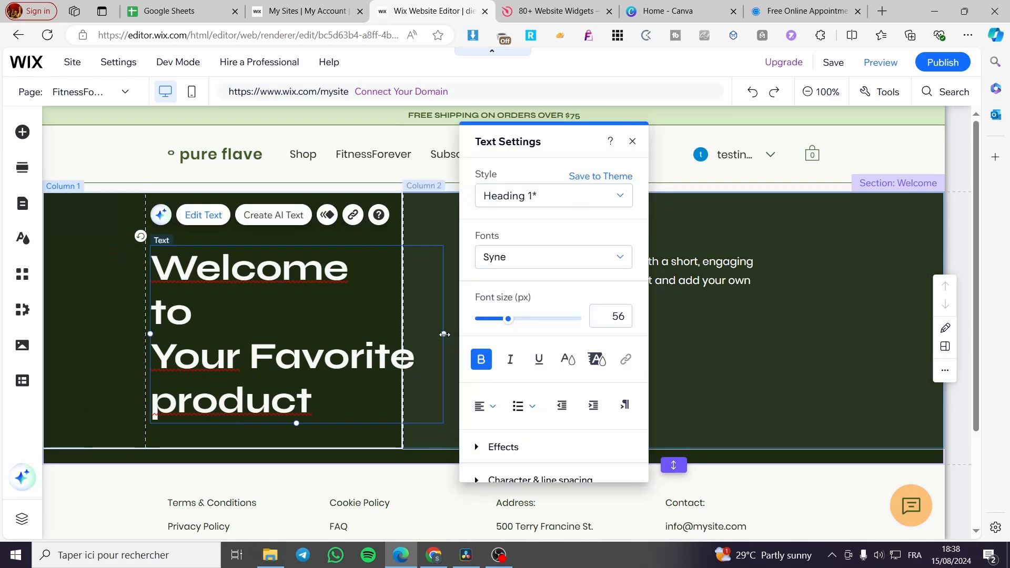
click(633, 141)
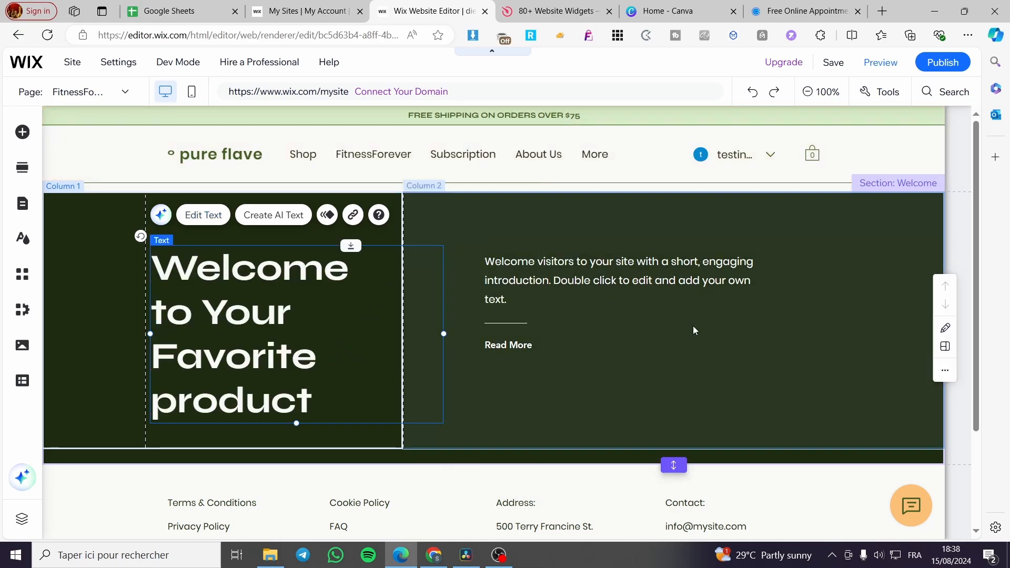
click(598, 280)
double_click(599, 280)
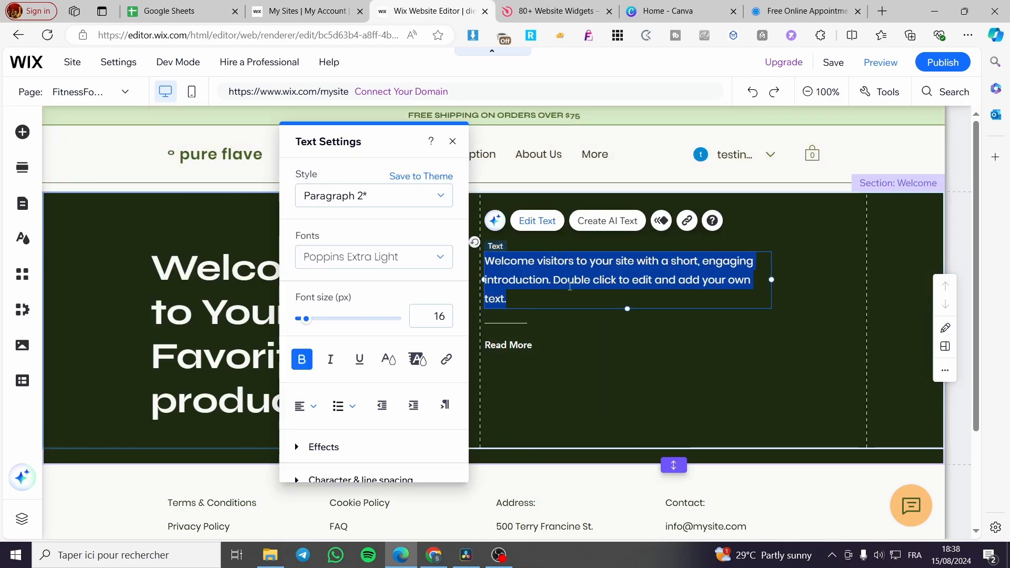
click(556, 278)
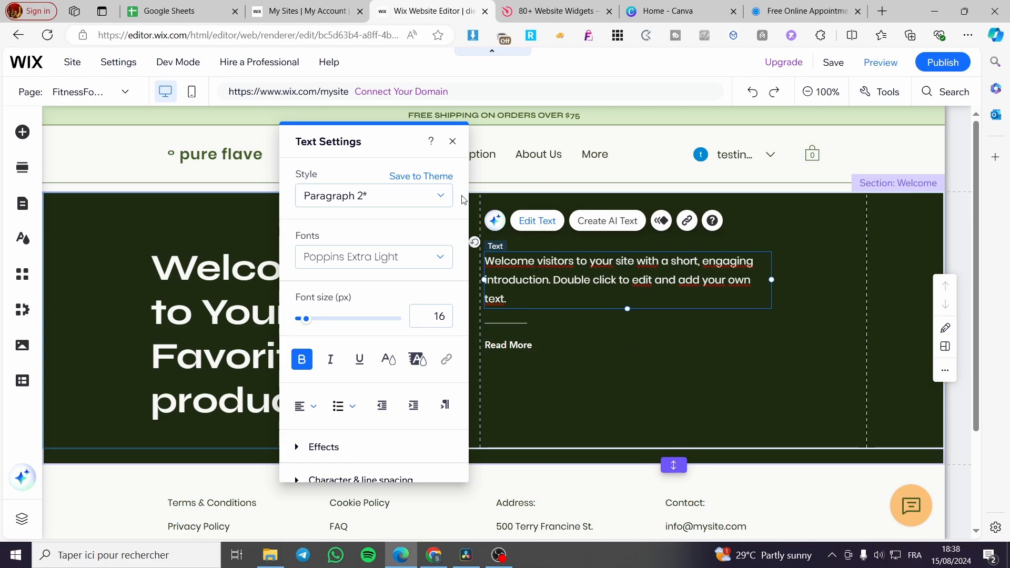
click(452, 142)
click(908, 285)
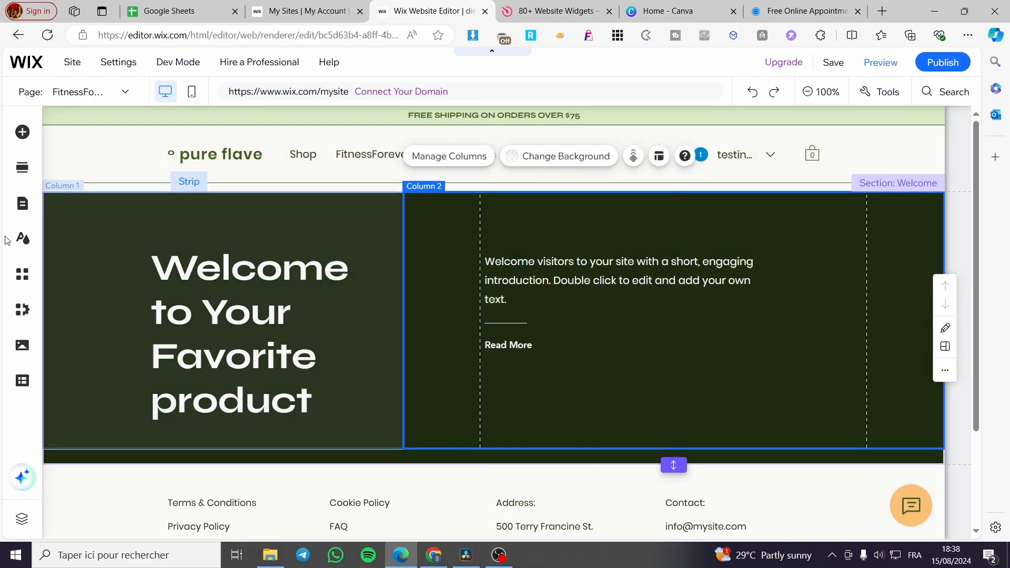
- Set the background of the heading's column to the dark green image with juice bottles from the selected backgrounds
click(63, 220)
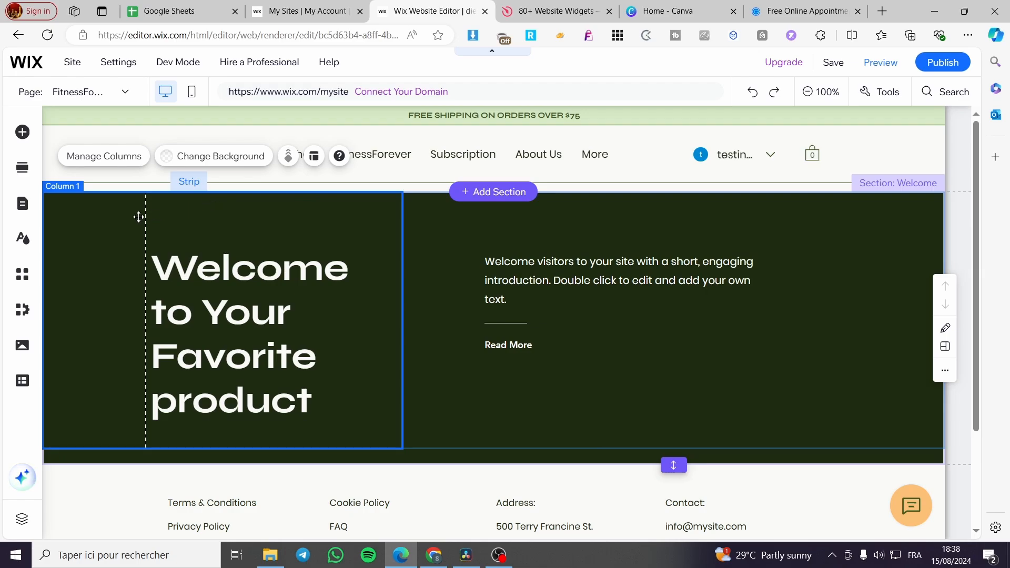
click(191, 156)
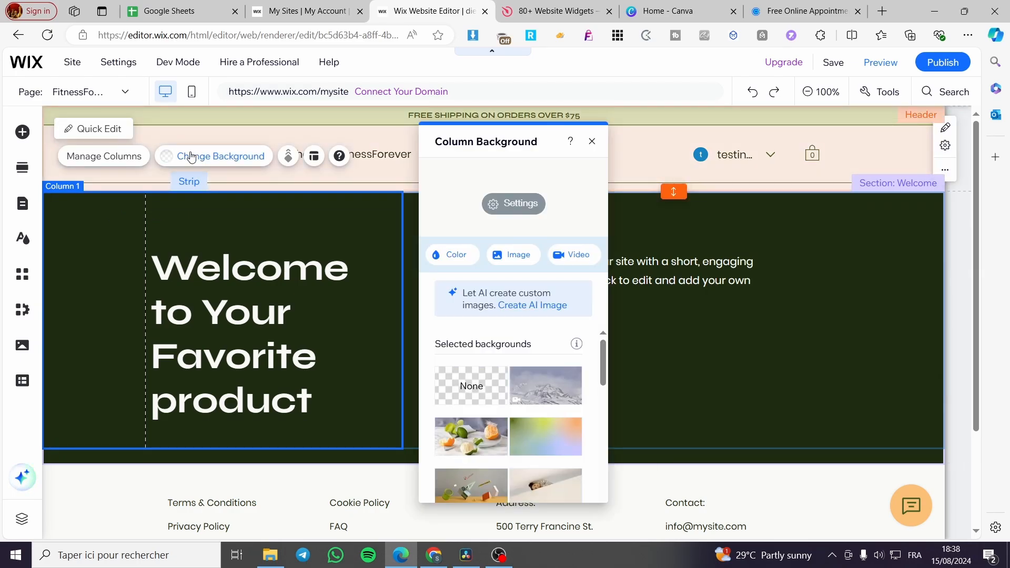
scroll(502, 456, down, 1)
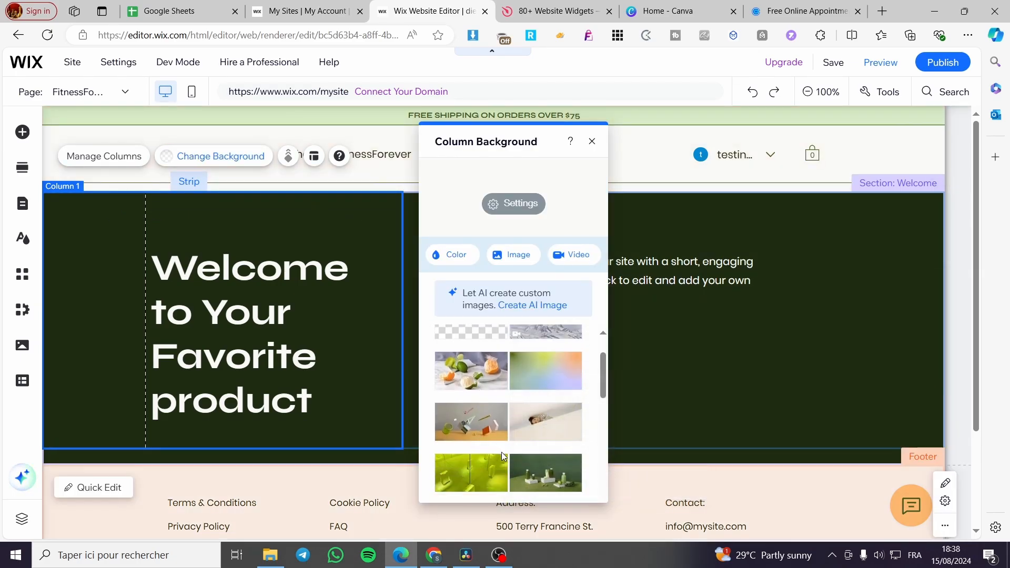
scroll(504, 447, down, 1)
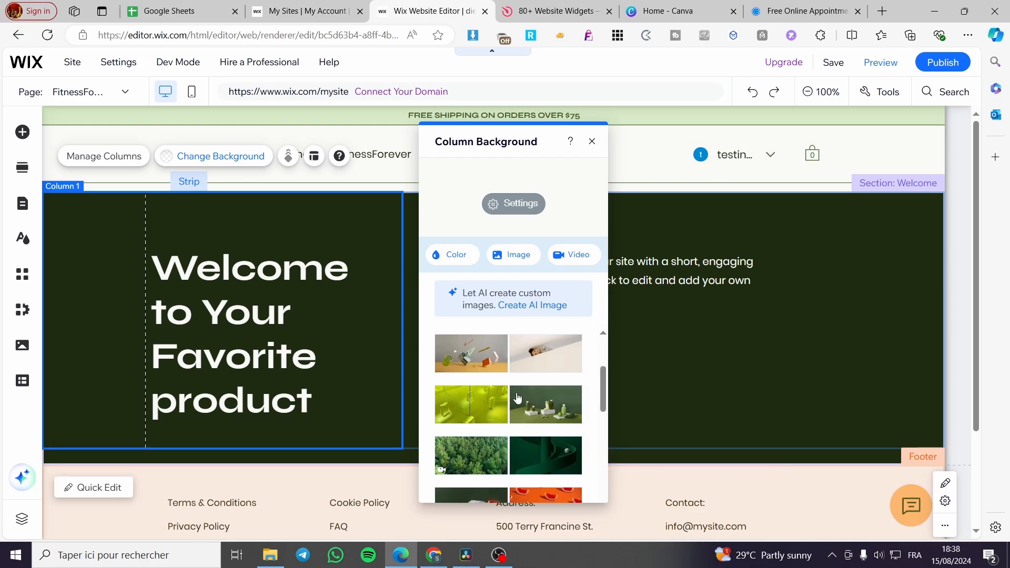
scroll(532, 402, down, 3)
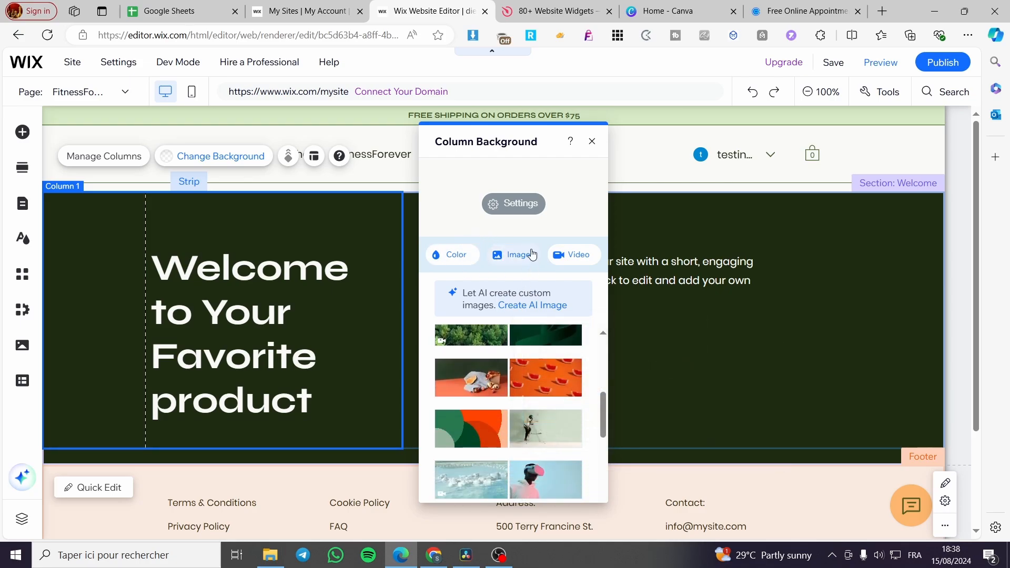
scroll(558, 438, down, 1)
scroll(559, 438, up, 6)
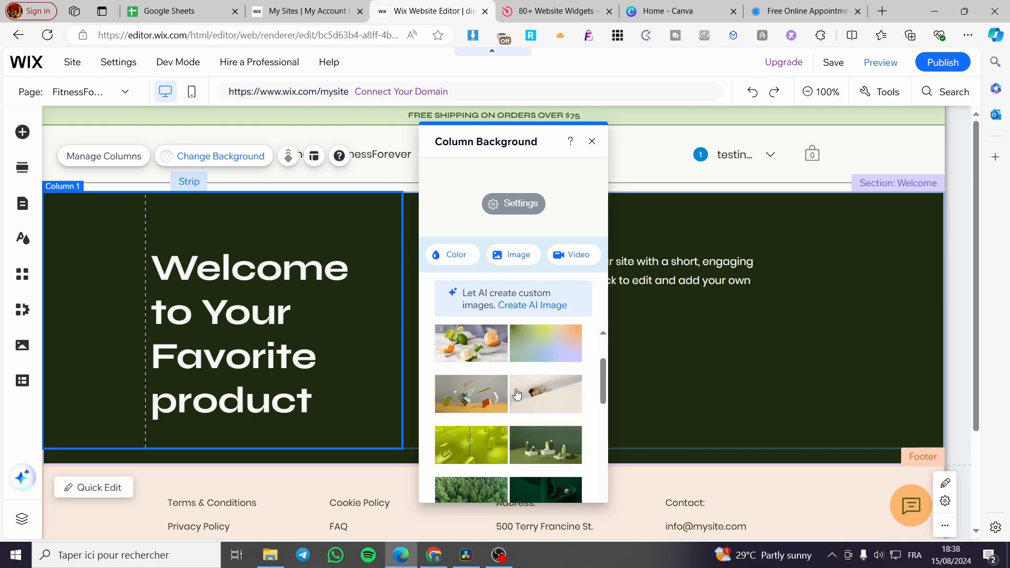
scroll(547, 387, down, 2)
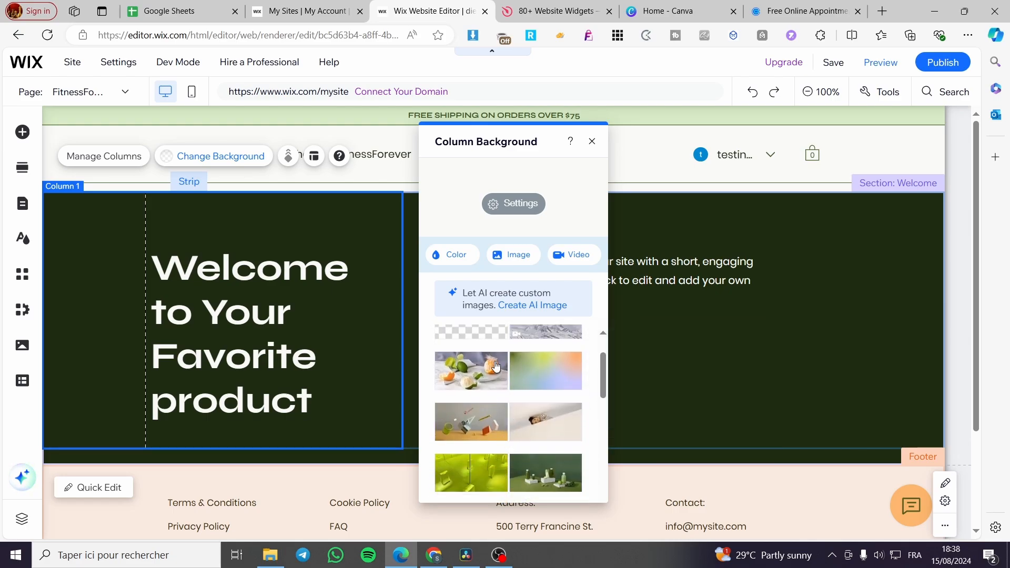
click(470, 367)
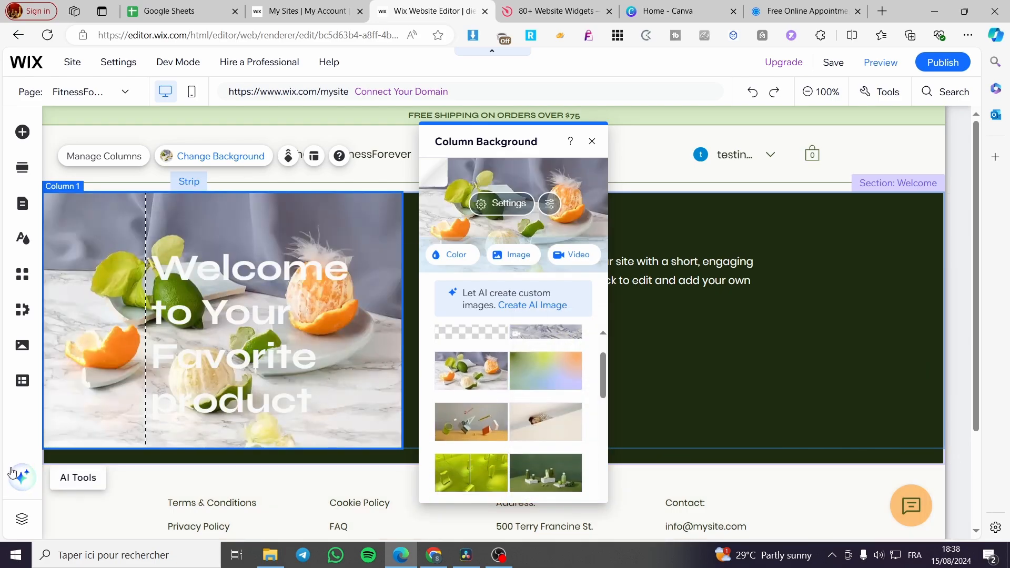
click(547, 476)
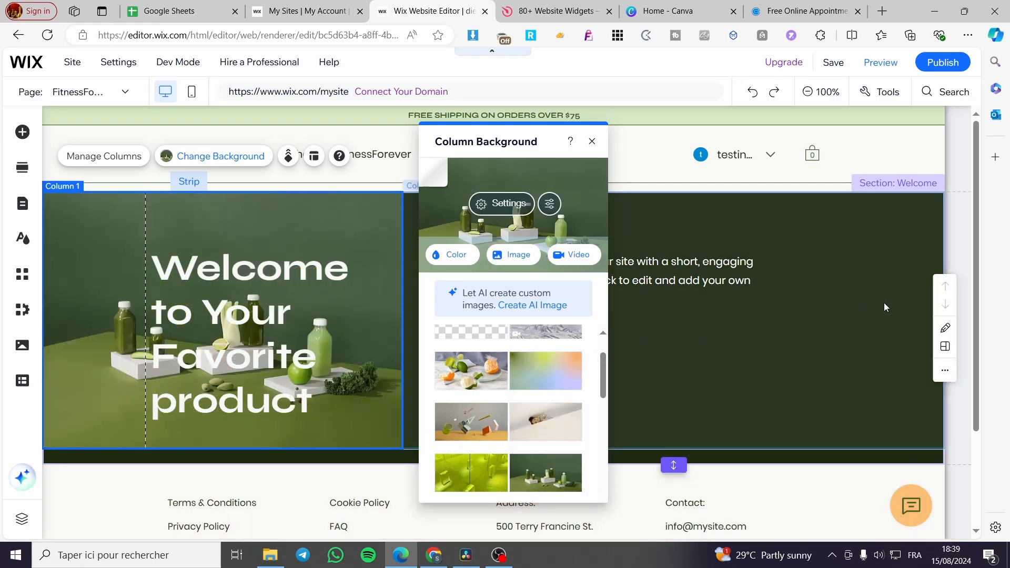
- Fill the background of the column holding the introduction text with the lime green saved color #BADA55
click(884, 304)
click(558, 156)
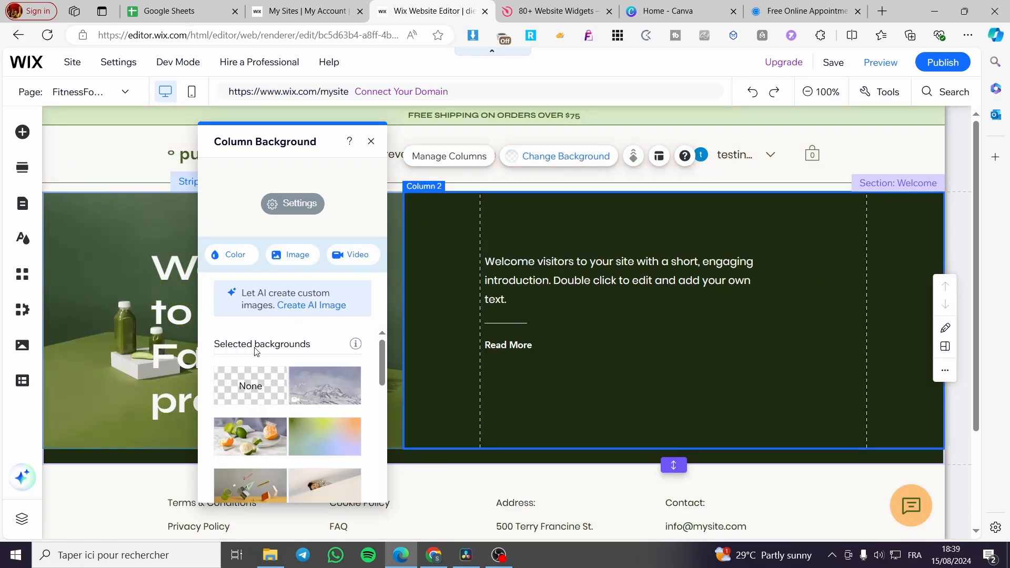
click(234, 256)
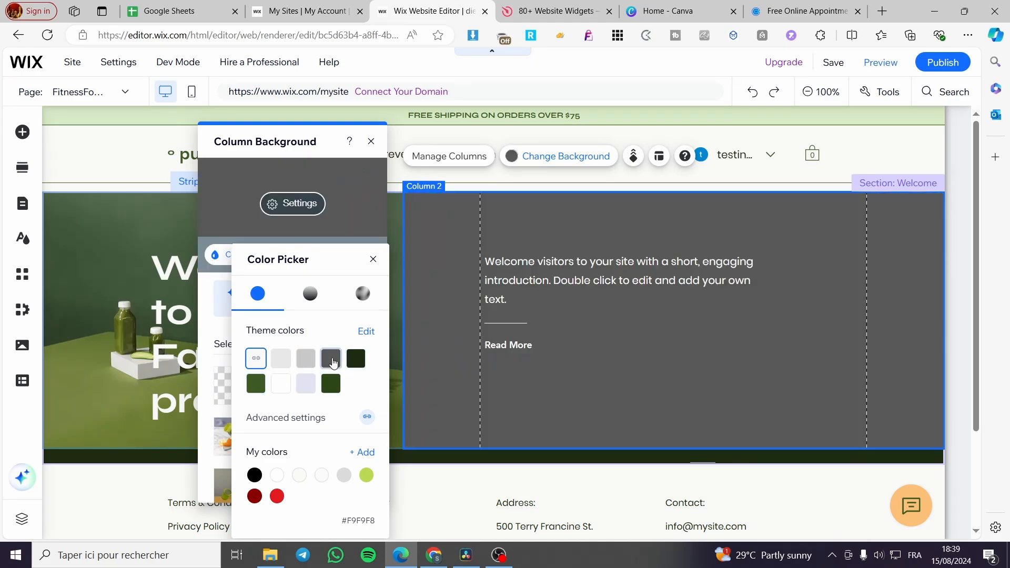
click(367, 478)
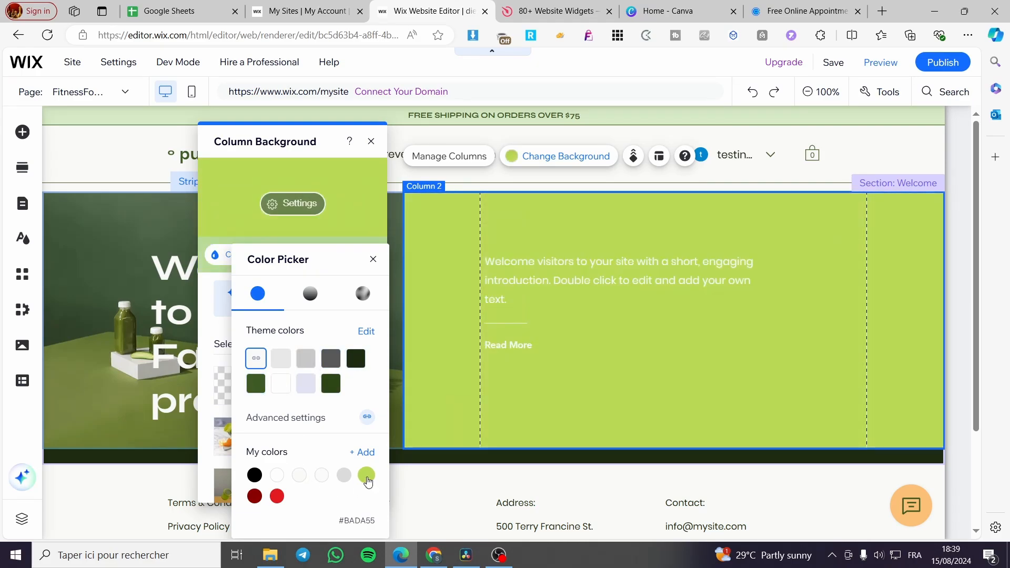
click(372, 262)
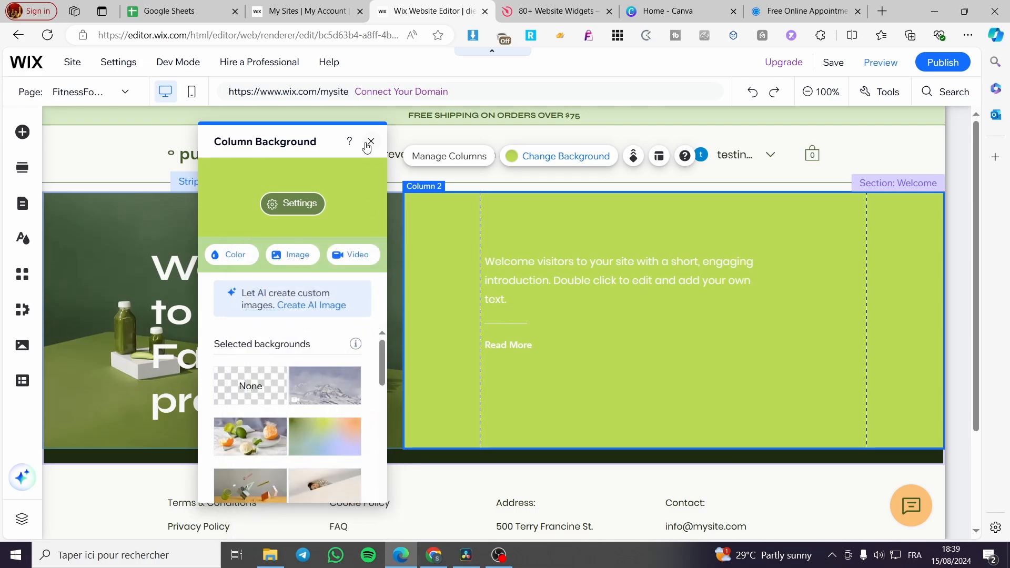
click(370, 142)
- Add a blank section below the Welcome section on the FitnessForever page
click(591, 457)
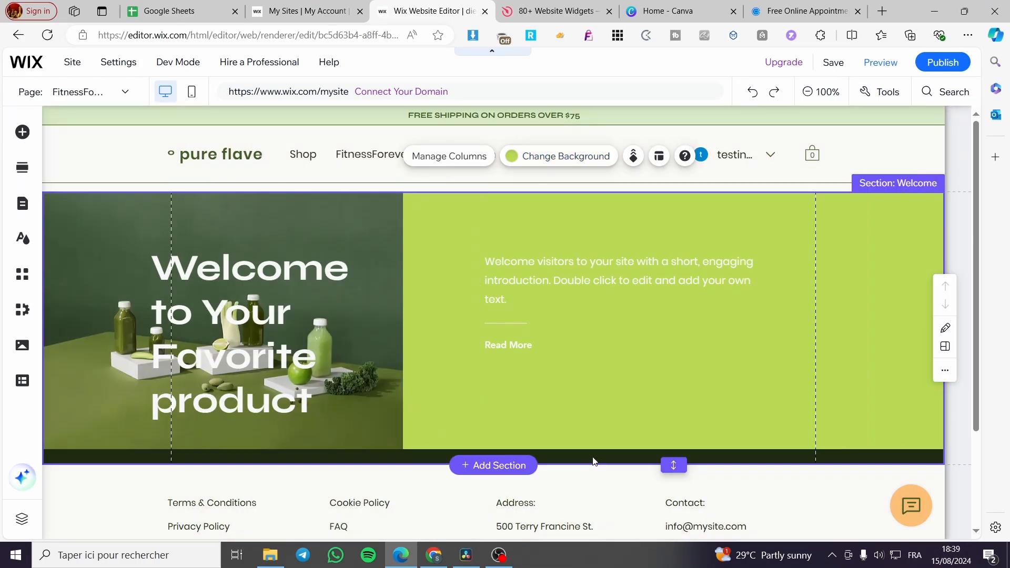
click(505, 465)
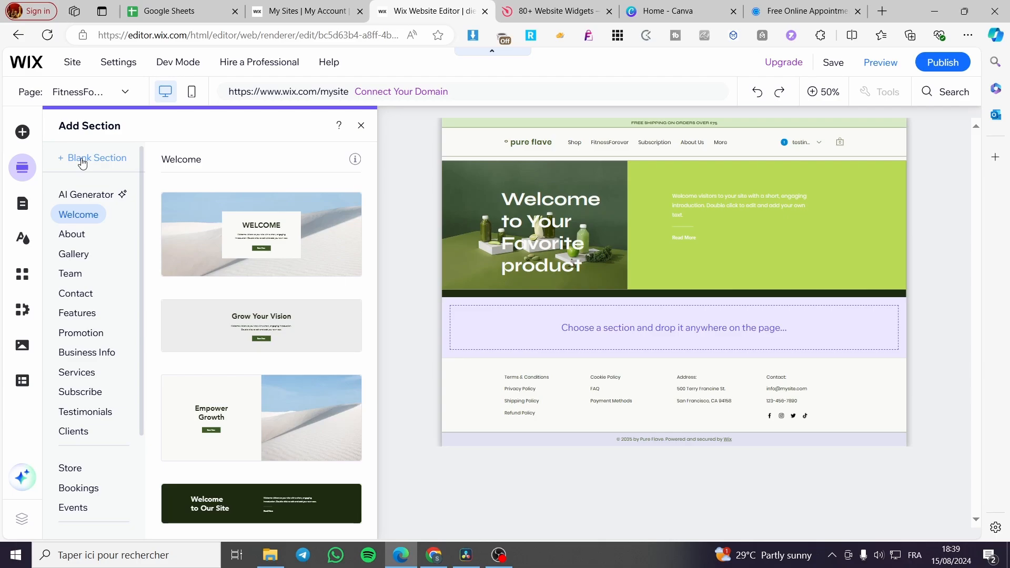
click(81, 163)
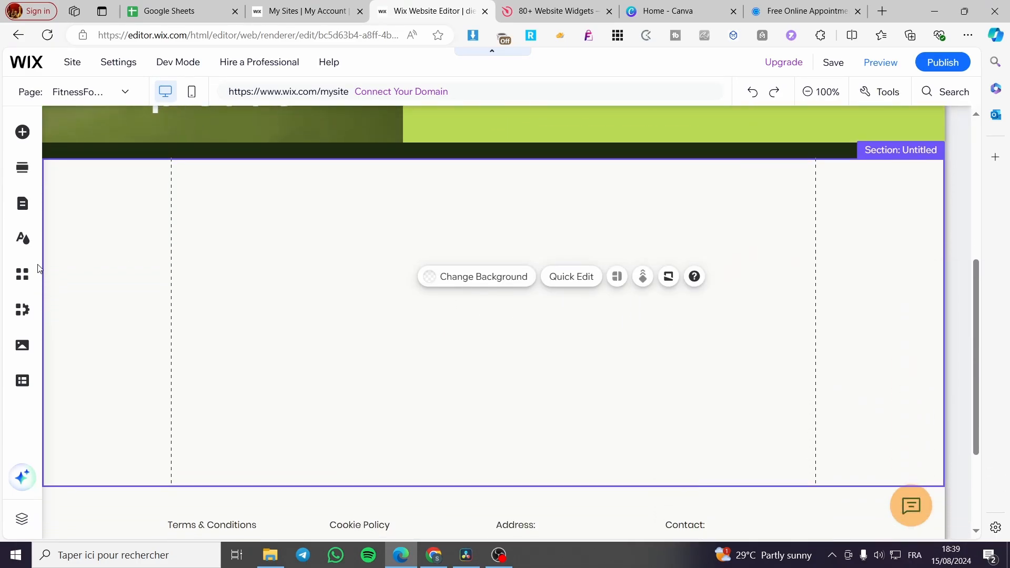
- Examine the available element categories, including images, buttons, galleries, store product widgets and interactive elements
click(28, 136)
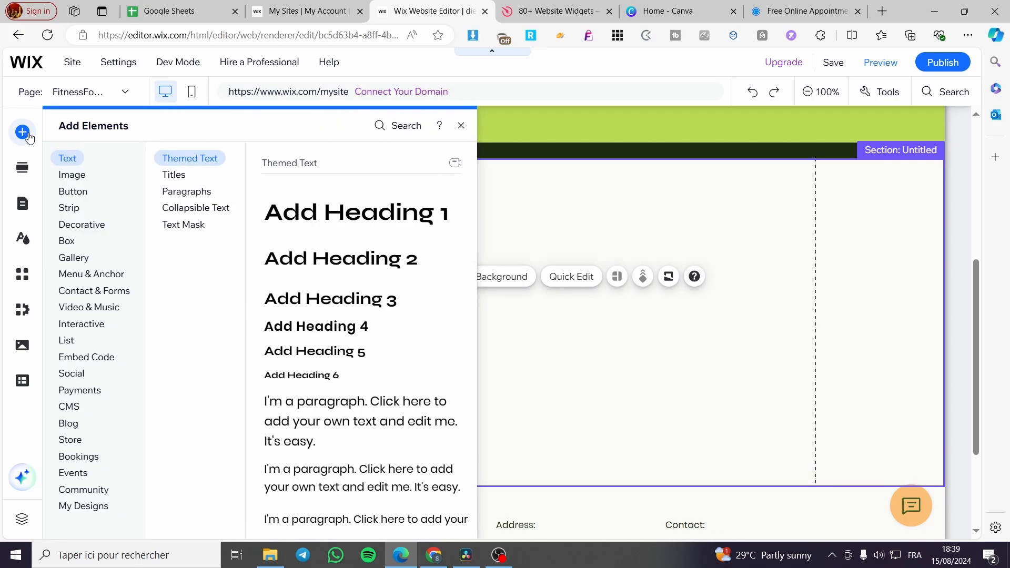
click(72, 175)
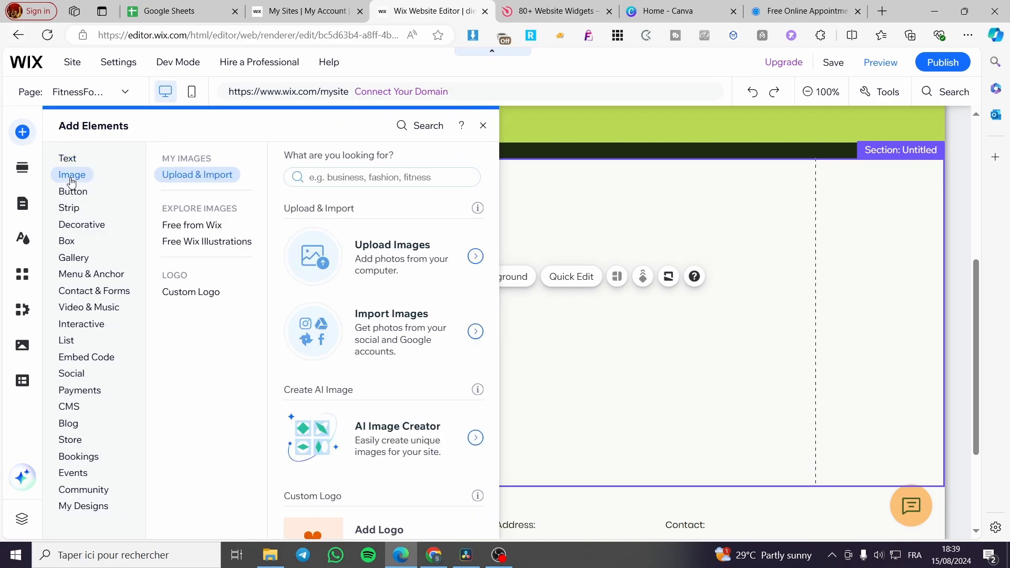
click(78, 193)
click(77, 176)
click(80, 224)
click(83, 262)
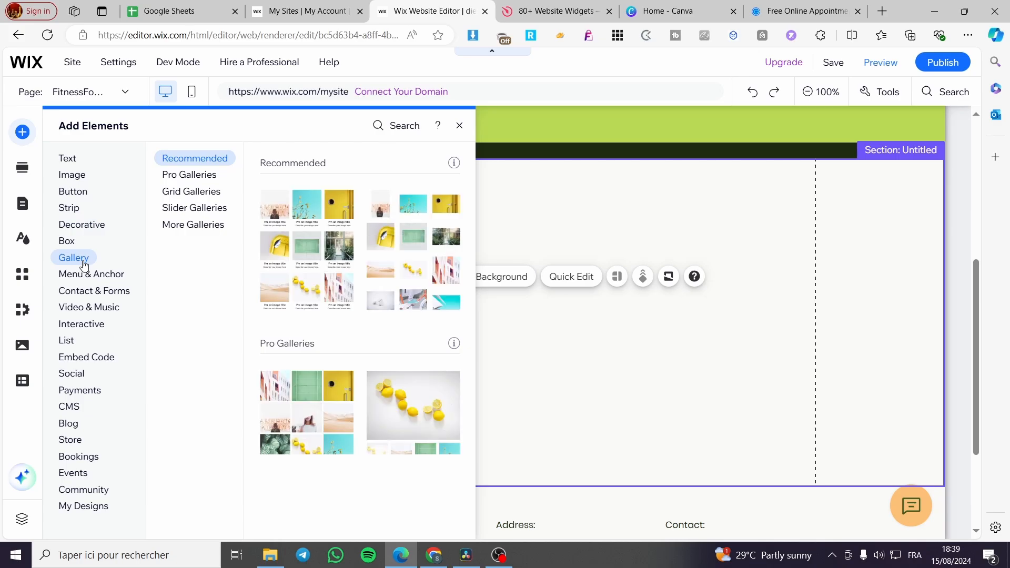
click(72, 442)
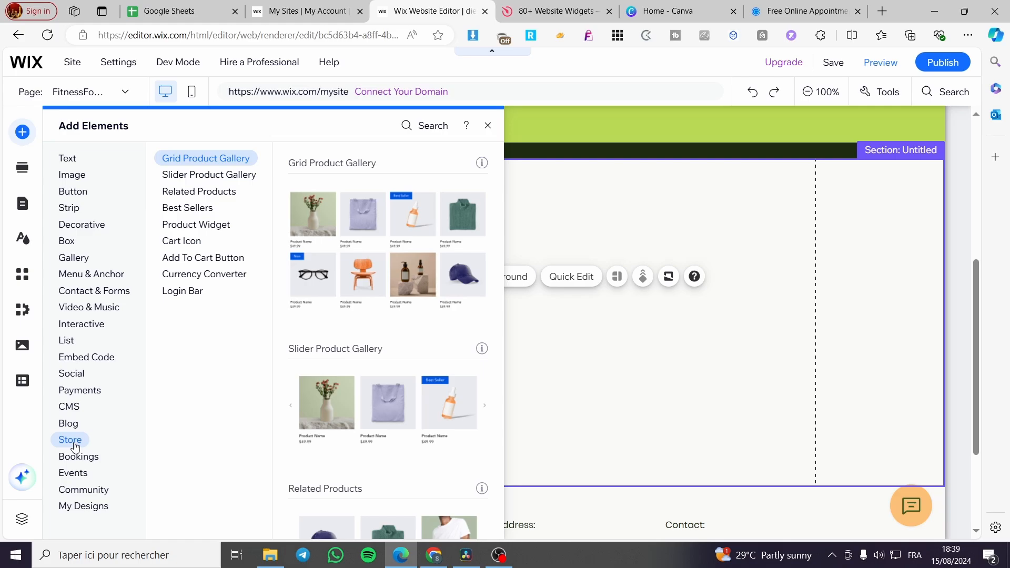
click(224, 225)
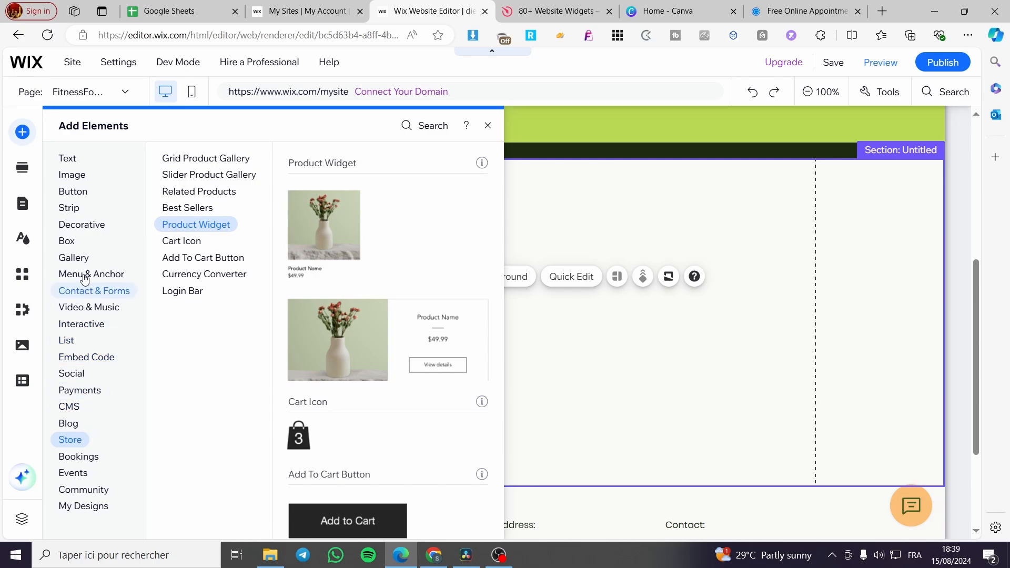
click(83, 176)
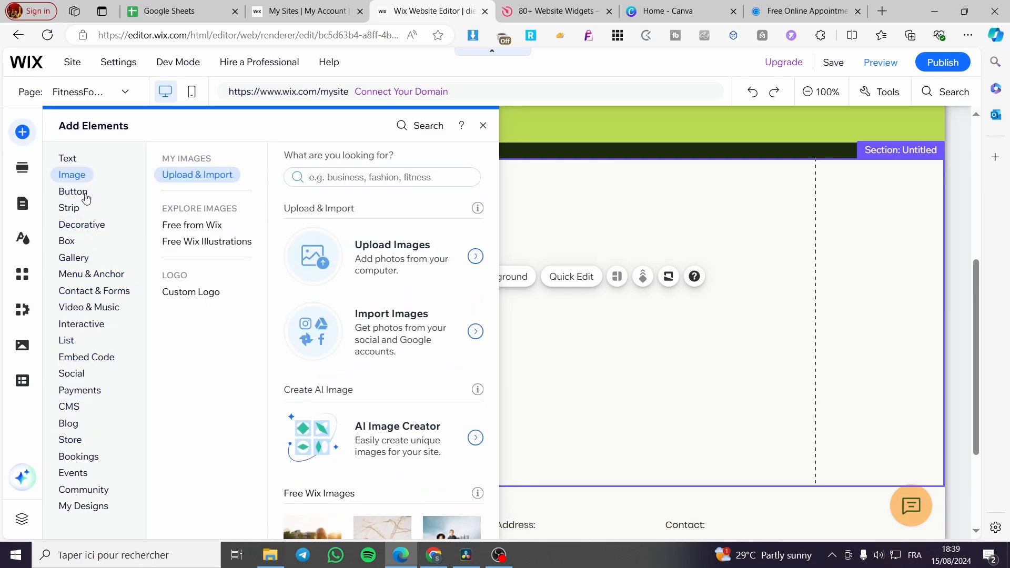
mouse_move(77, 189)
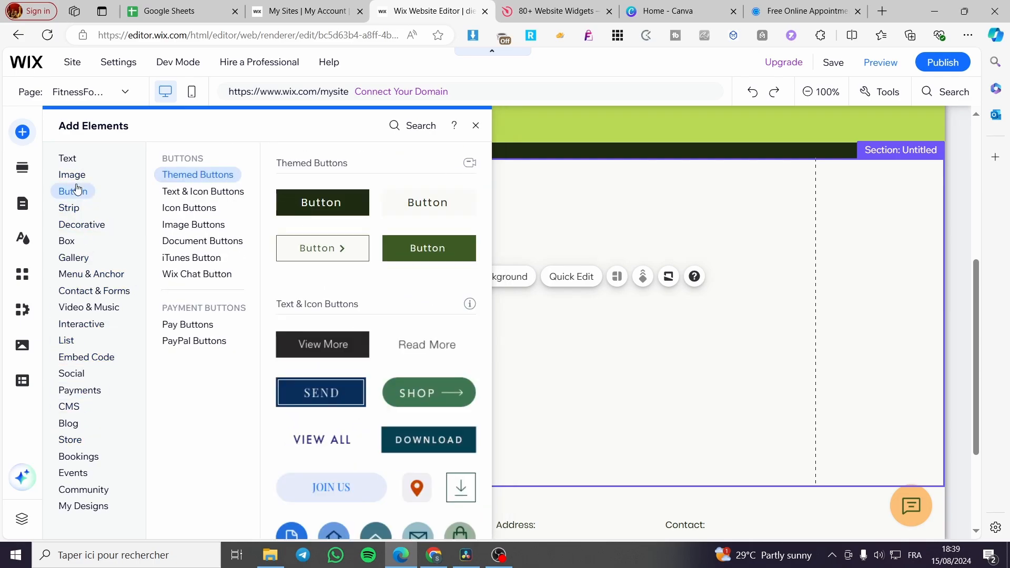
mouse_move(102, 329)
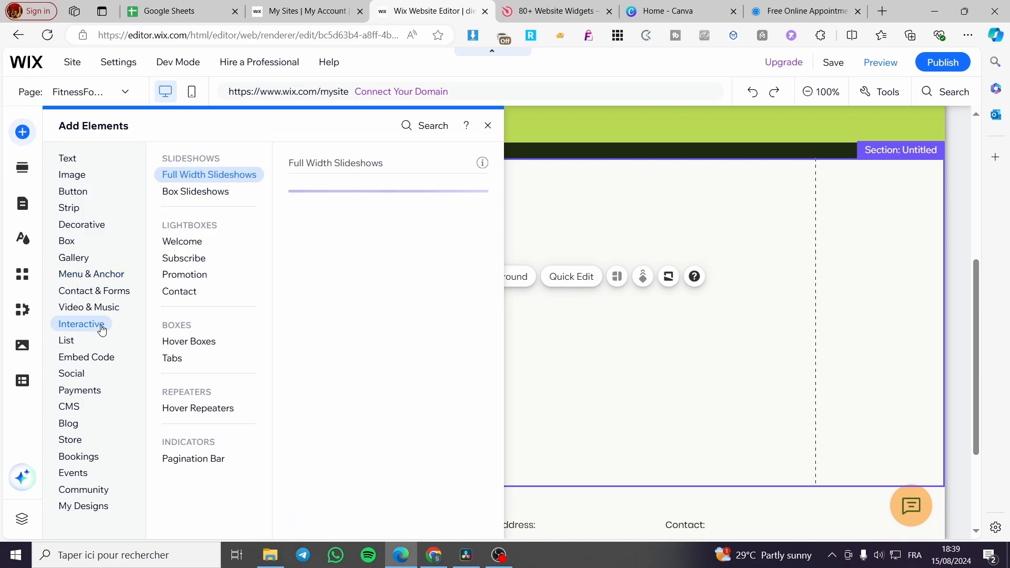
- Add the four-card food repeater with colored backgrounds from the Hover Repeaters list elements to the blank section
mouse_move(67, 343)
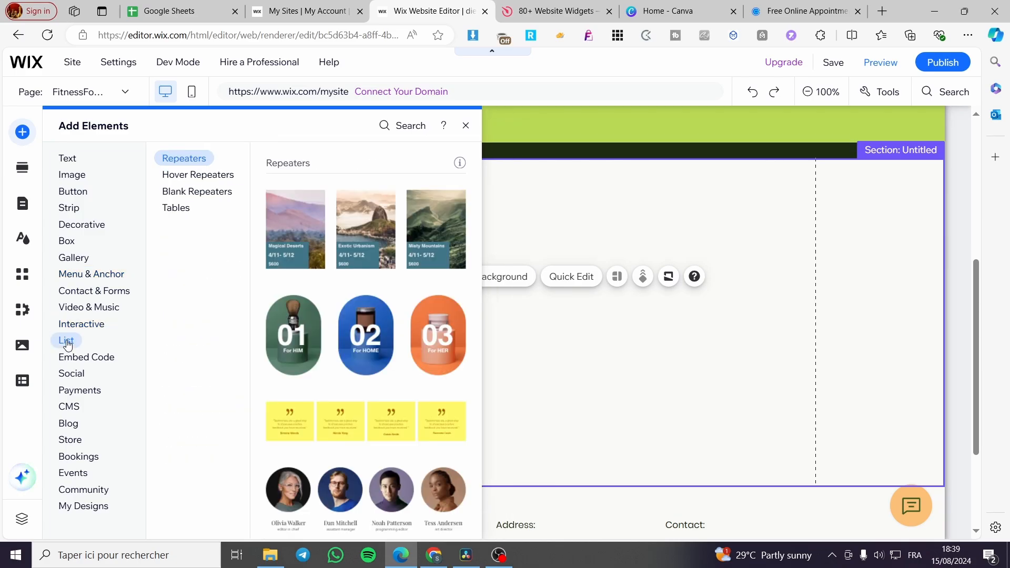
click(199, 179)
click(192, 199)
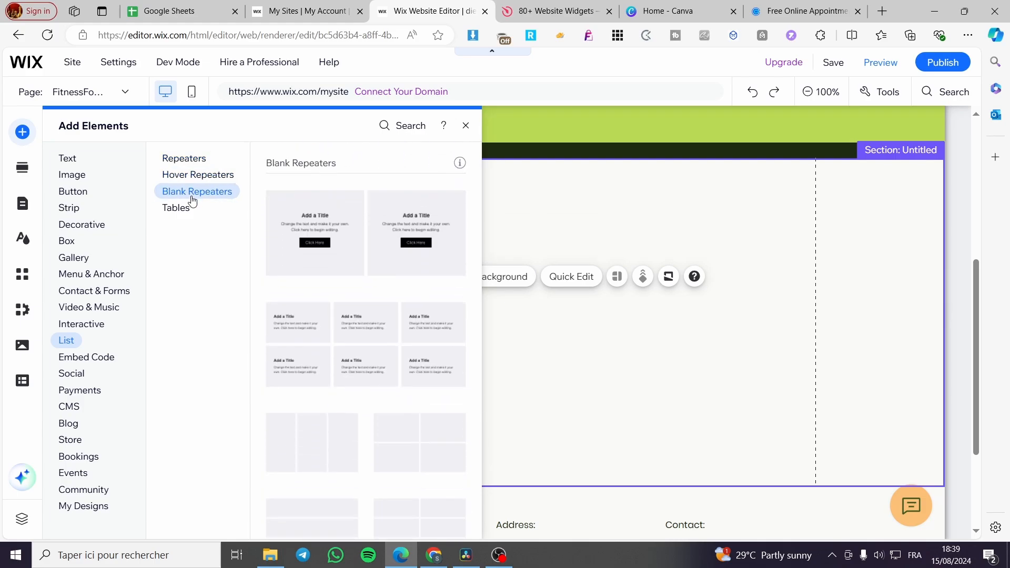
click(193, 207)
click(196, 161)
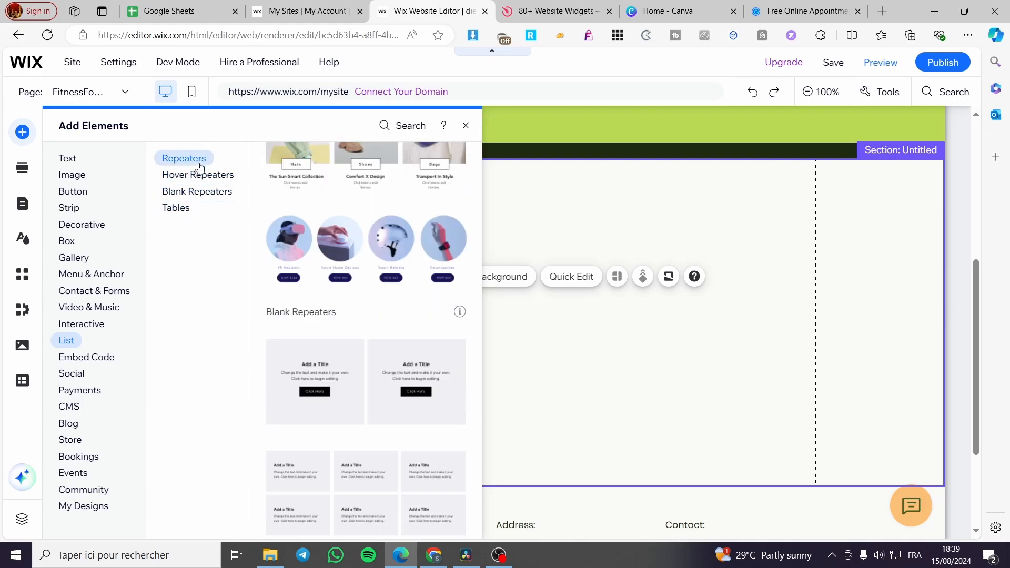
click(199, 177)
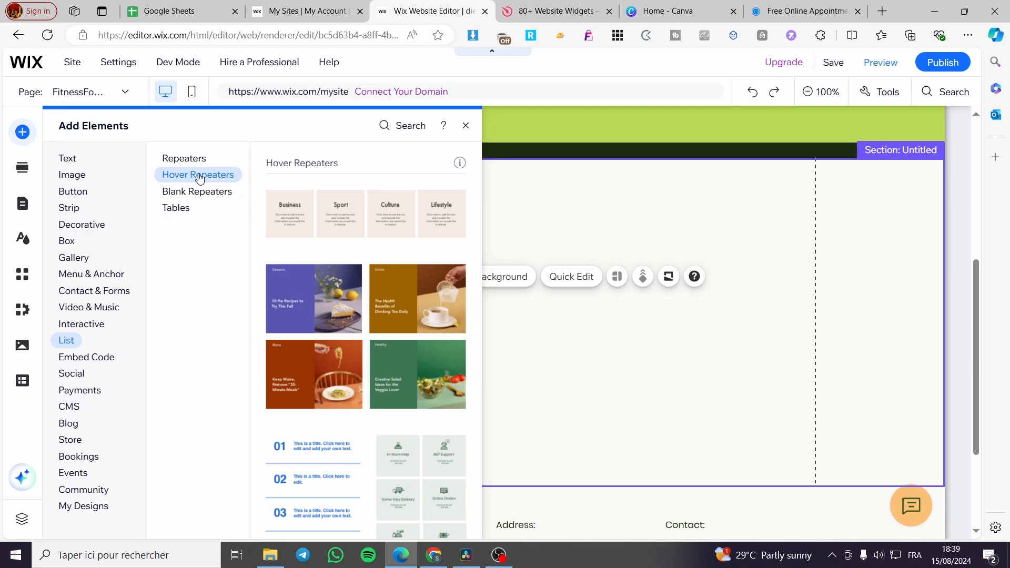
click(383, 321)
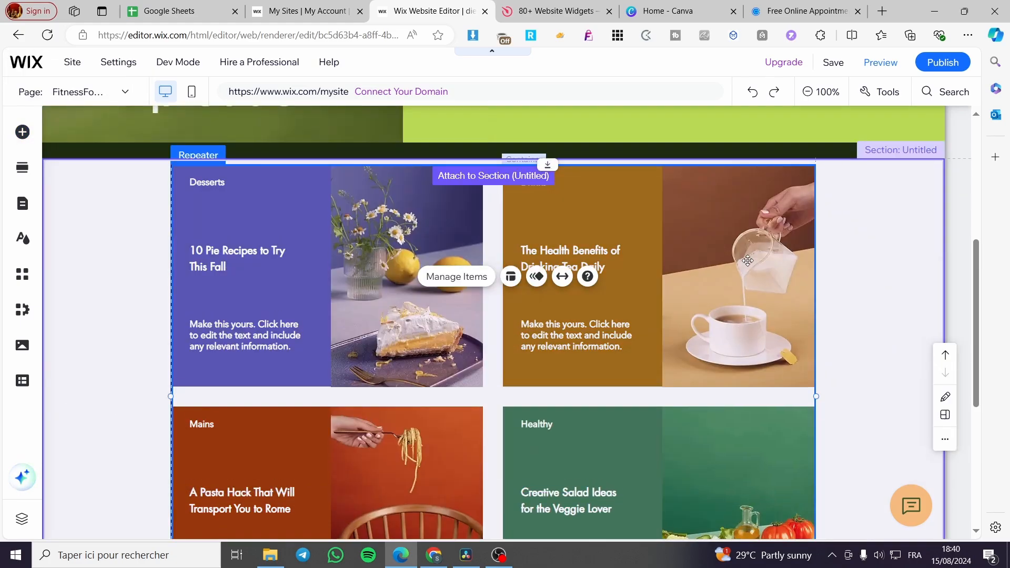
scroll(804, 323, down, 2)
click(888, 305)
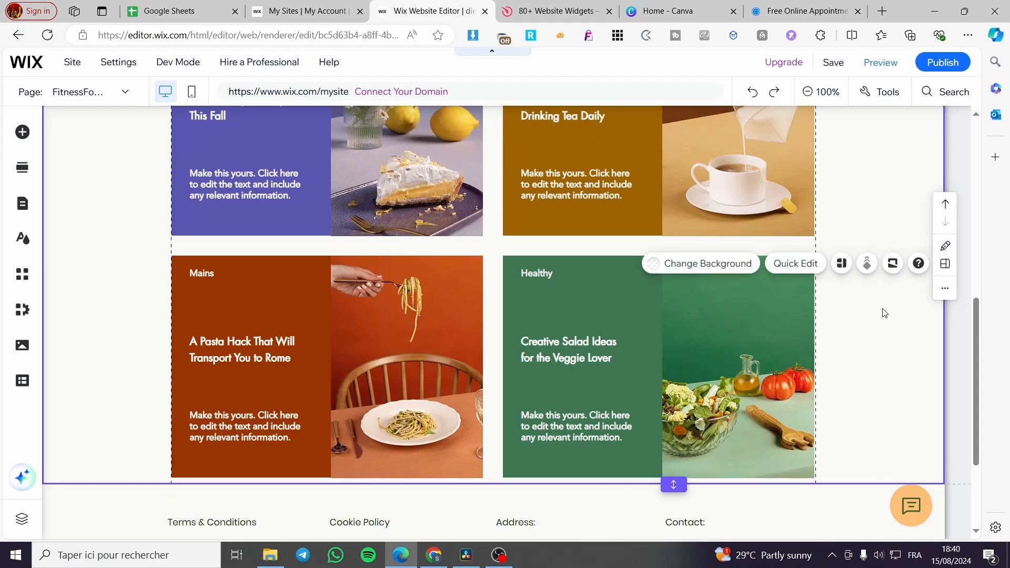
scroll(863, 378, up, 2)
scroll(850, 379, up, 3)
scroll(800, 367, down, 3)
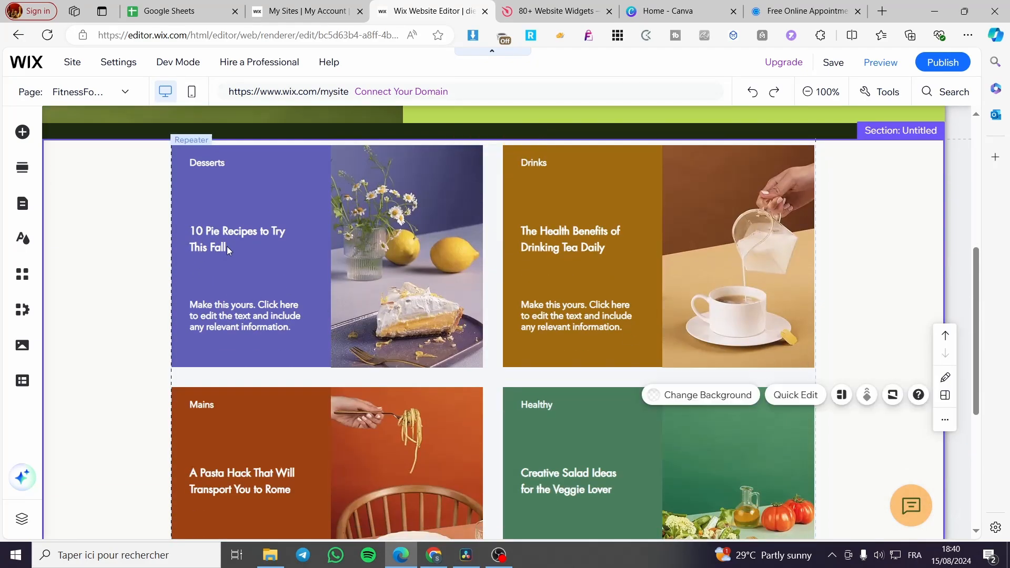
- Replace the "Desserts" label on the repeater's pie recipes card with "Benefits 1"
click(223, 165)
double_click(223, 165)
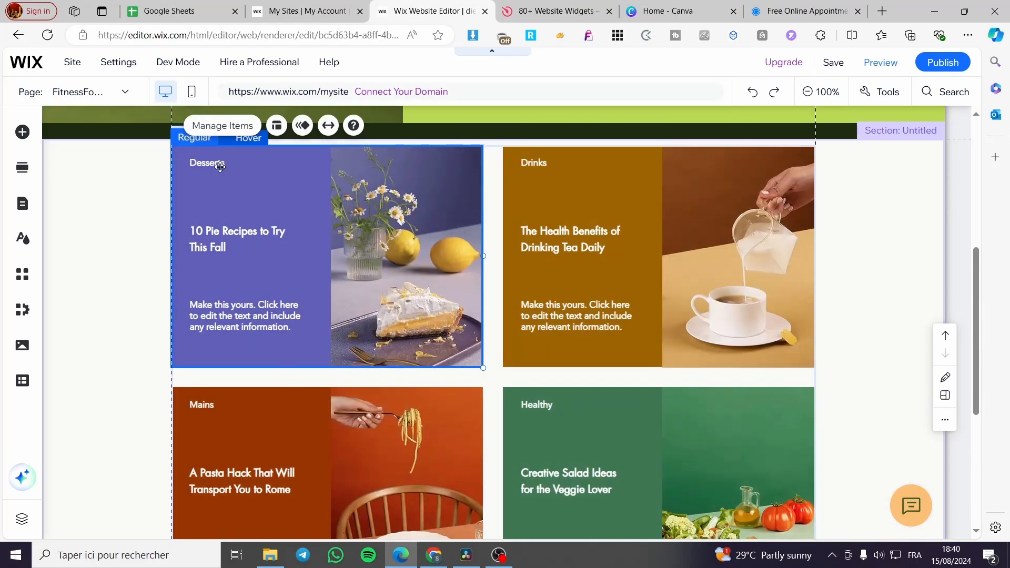
double_click(231, 164)
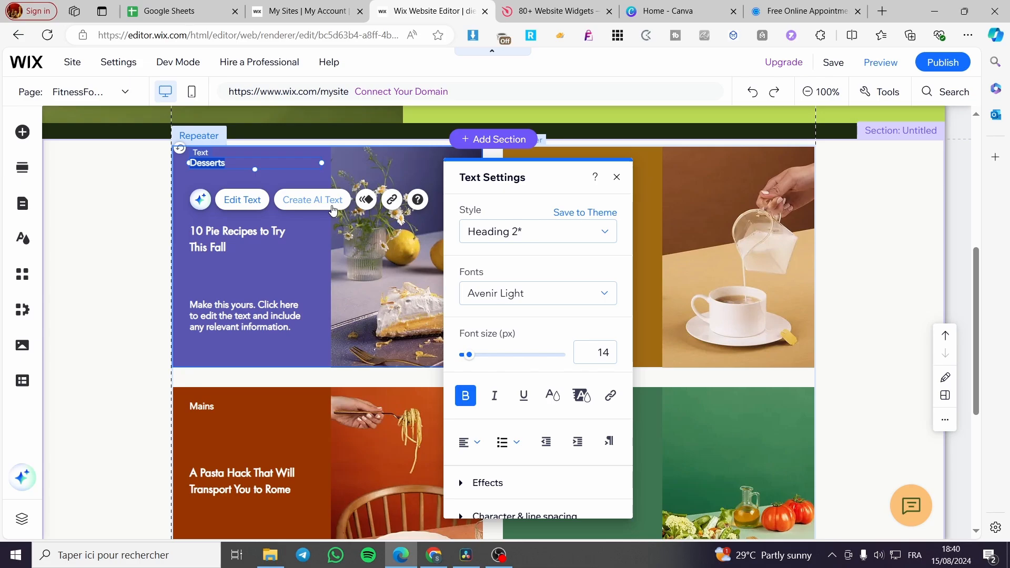
text(Benefits 1)
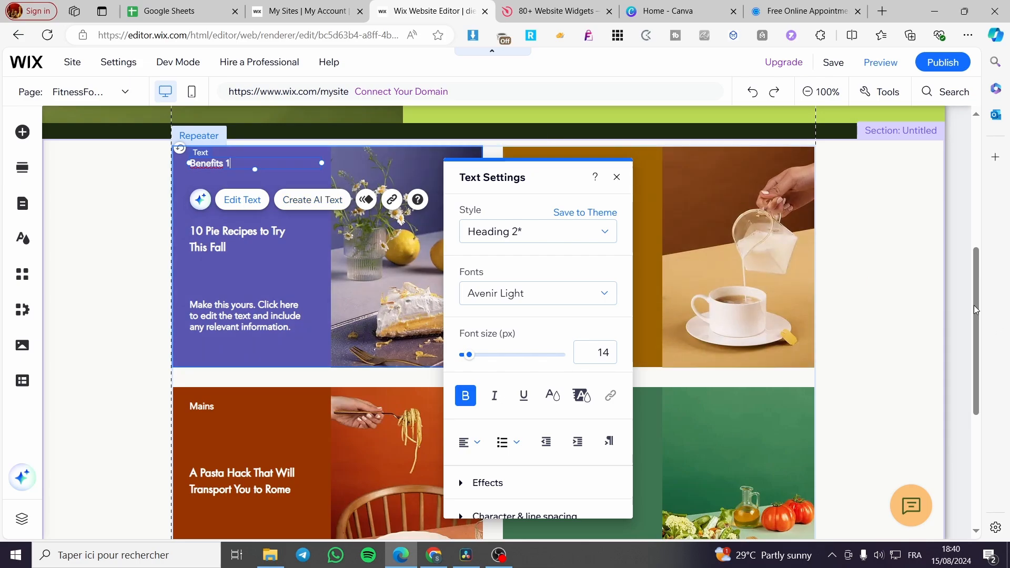
key(Escape)
- Replace the "Drinks" label on the repeater's tea card with "Benefit 2"
click(548, 161)
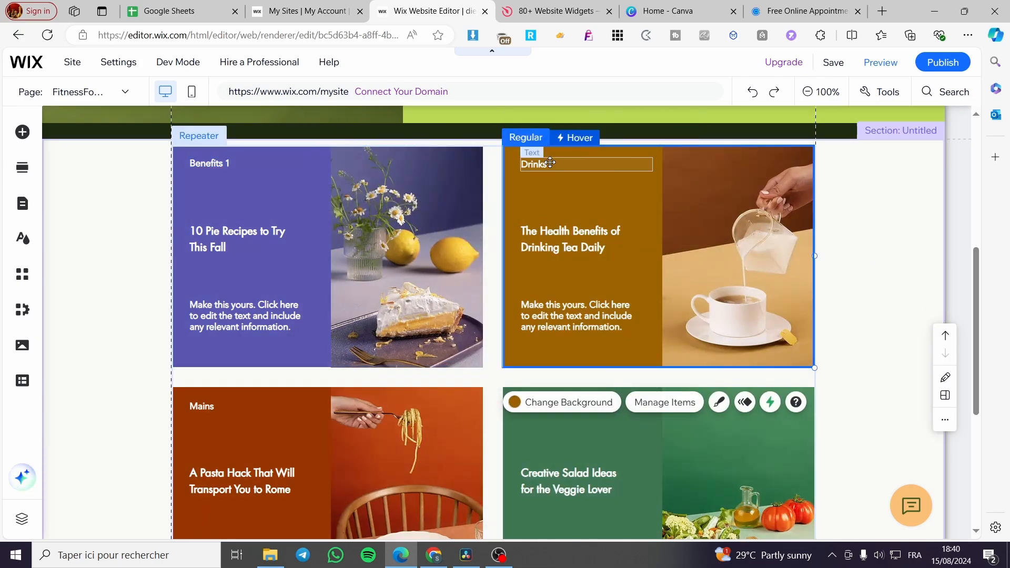
click(548, 161)
click(549, 162)
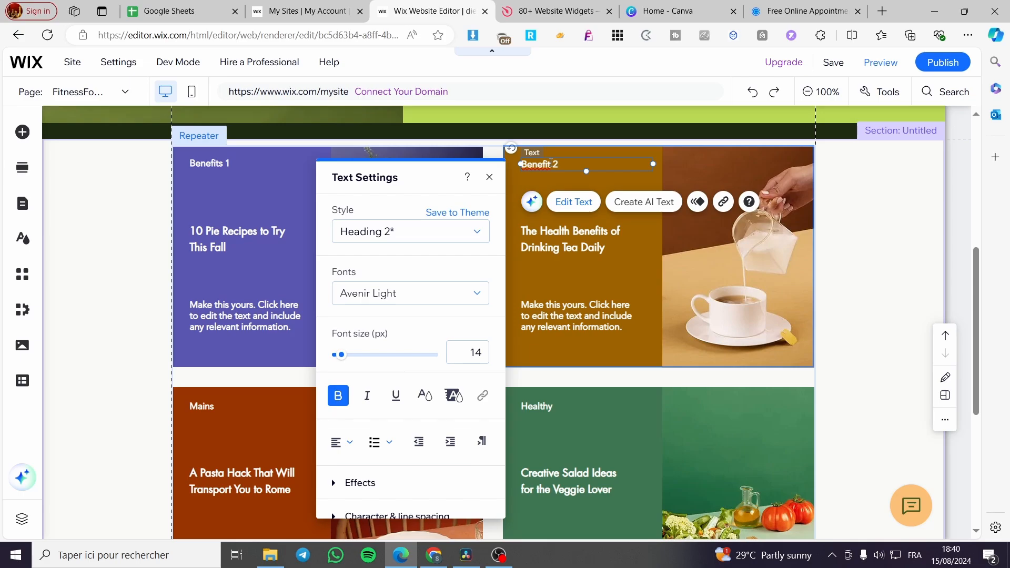
- Replace the "Mains" label on the repeater's pasta card with "Benefit 3"
click(210, 404)
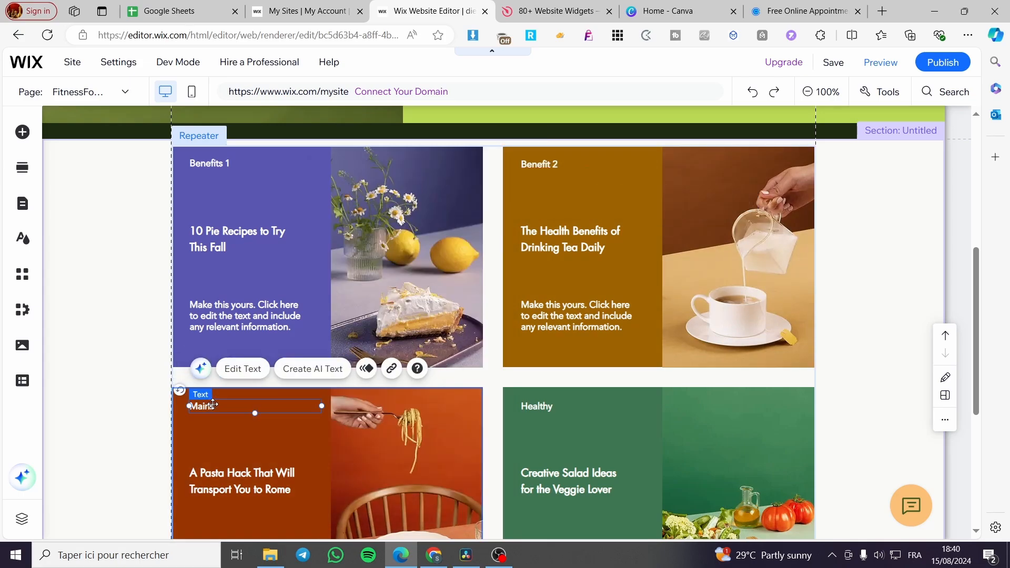
click(218, 407)
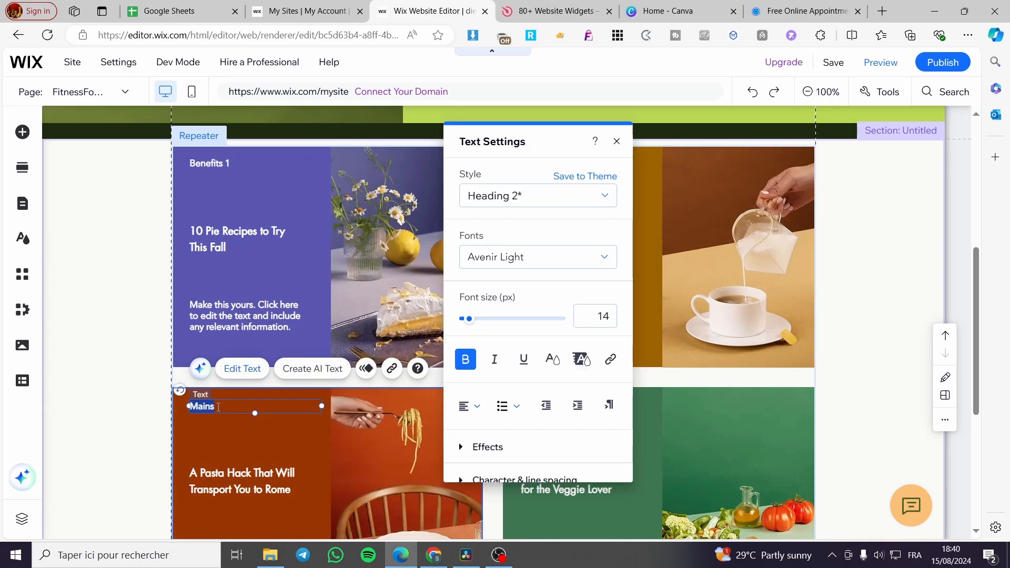
text(Benefit 3)
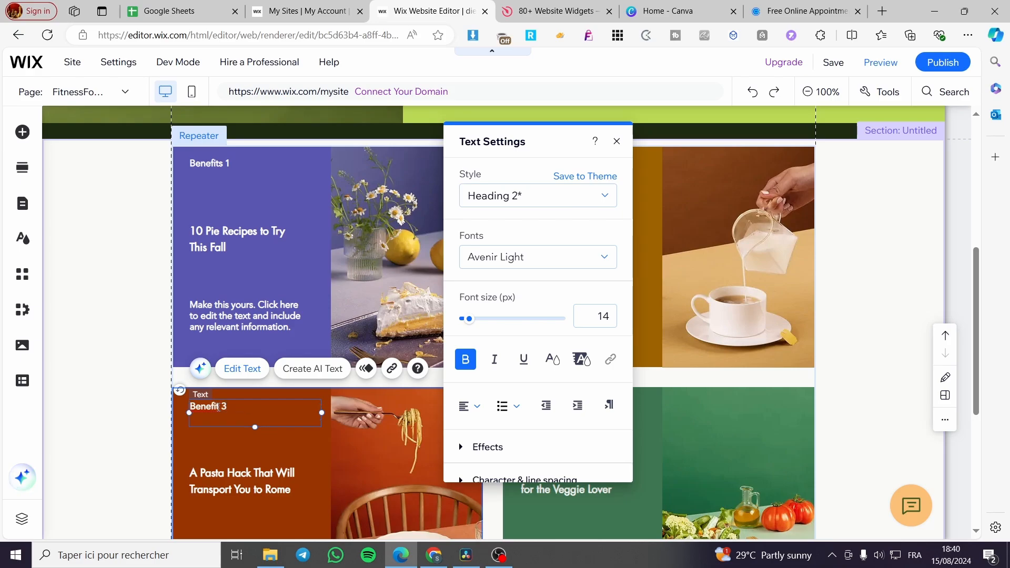
double_click(589, 413)
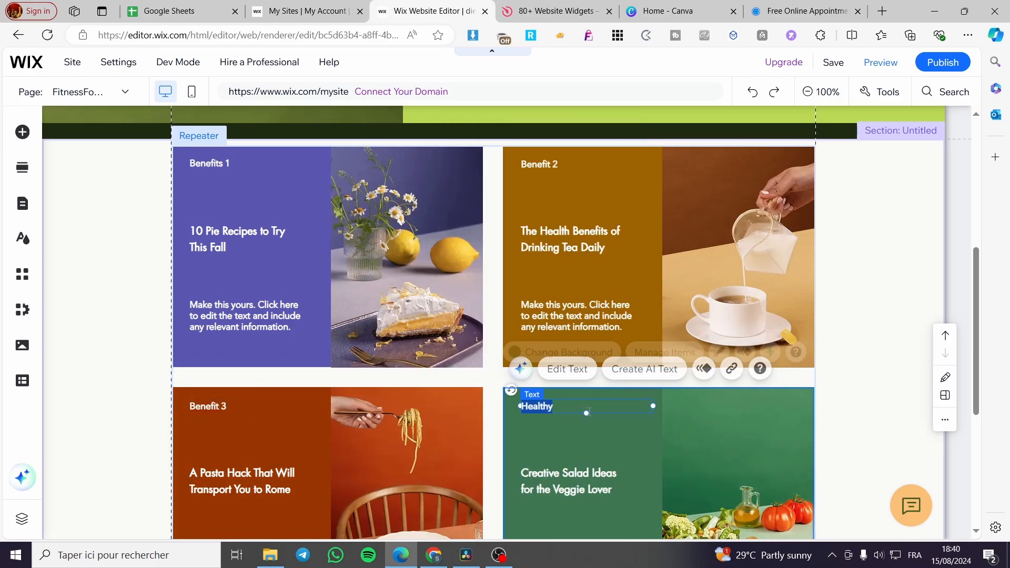
click(882, 395)
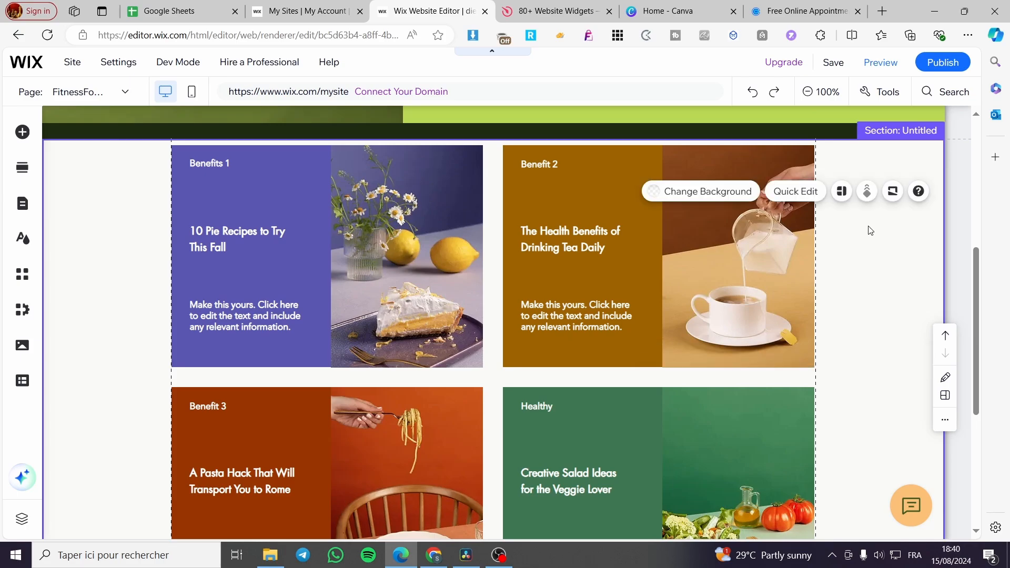
- Open the background options of the "Benefits 1" card
click(374, 308)
click(250, 213)
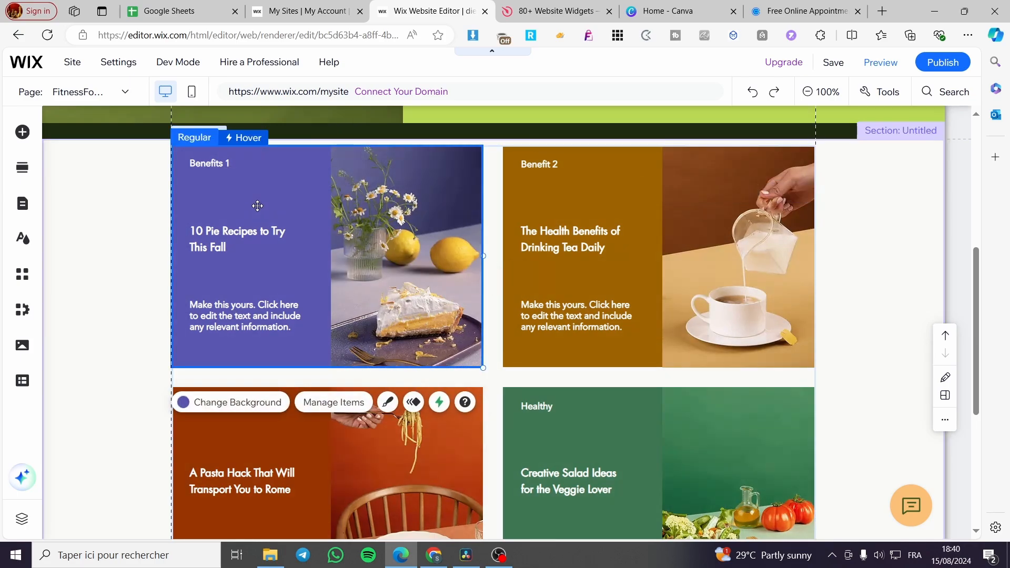
click(230, 403)
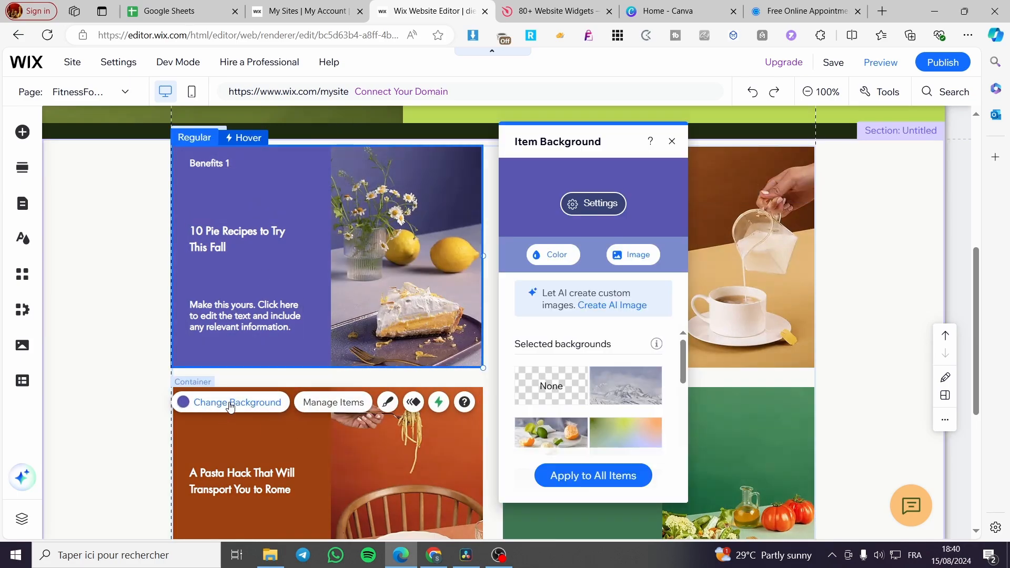
- Duplicate Item 1 in the repeater's item list
click(365, 401)
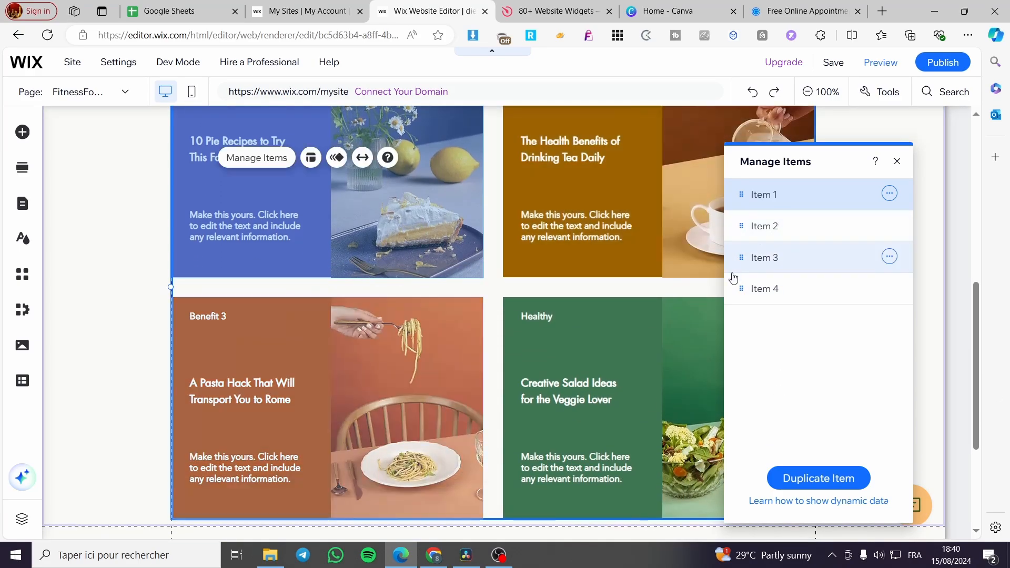
click(744, 195)
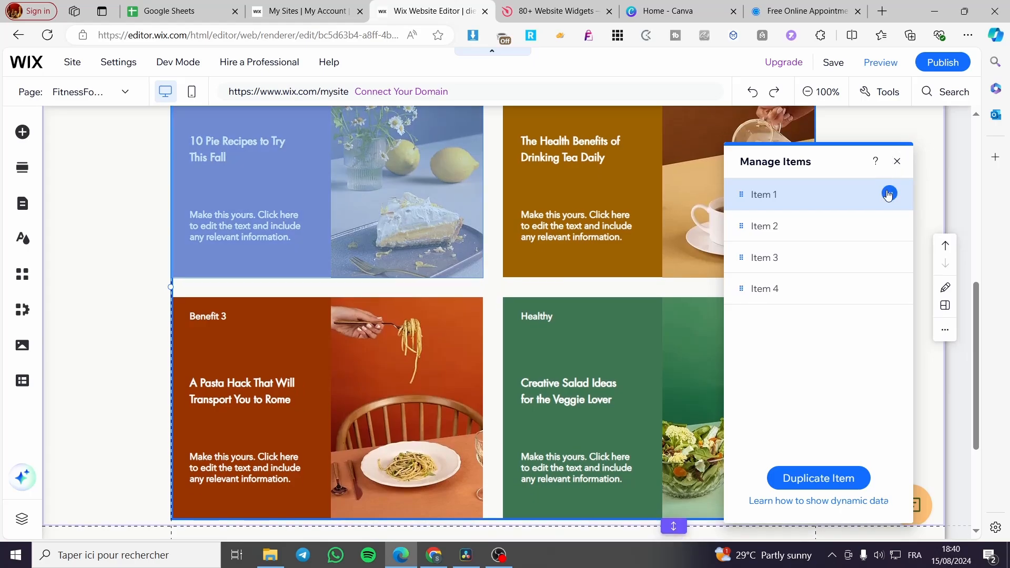
click(889, 194)
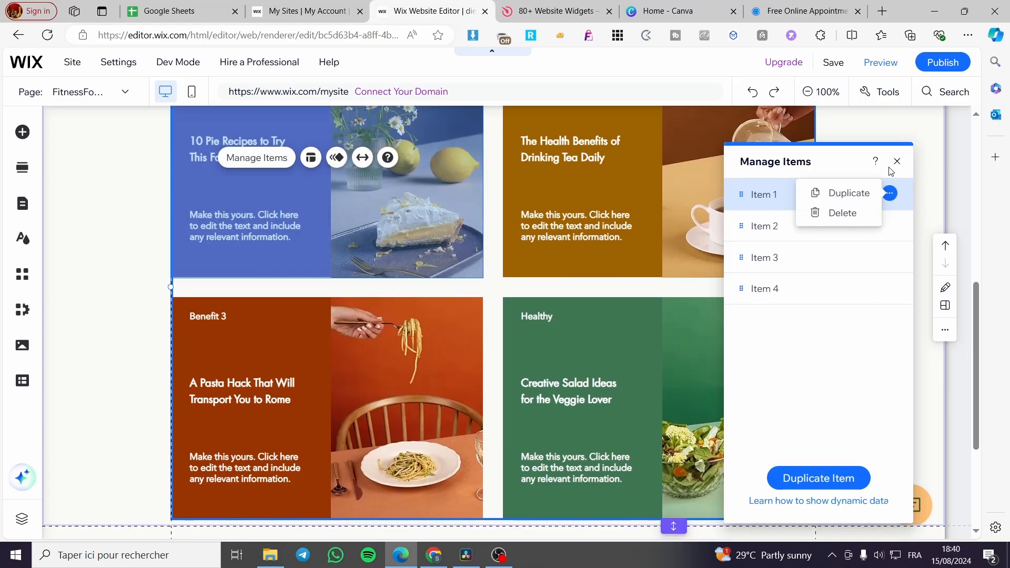
click(861, 193)
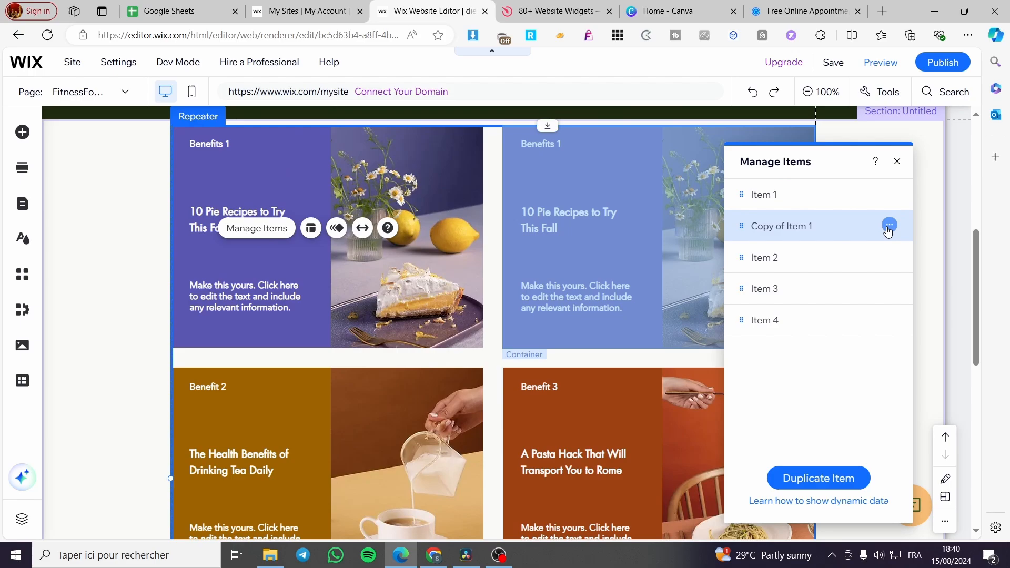
- Delete the copy of Item 1 from the repeater and close the item list
click(889, 225)
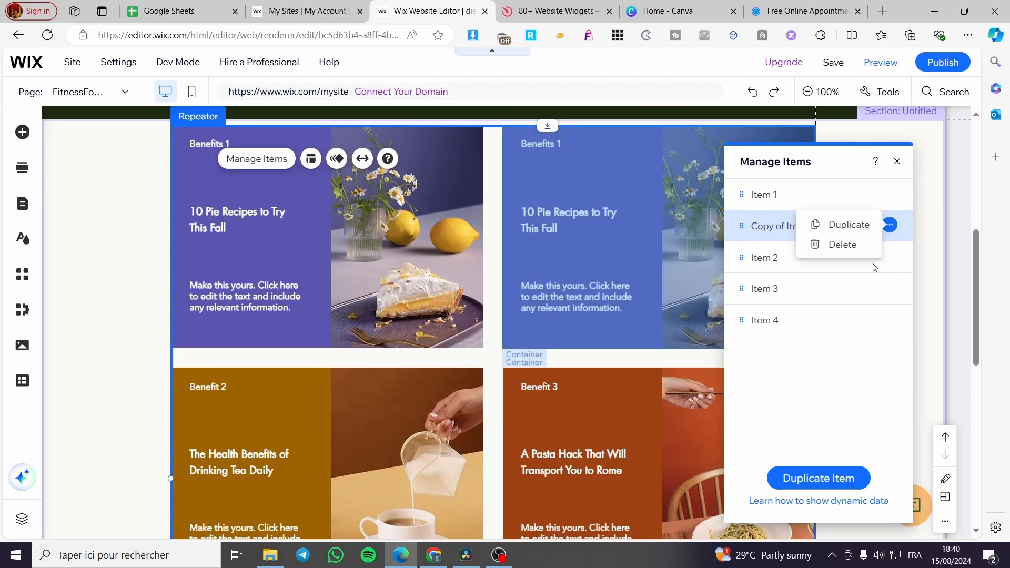
click(852, 245)
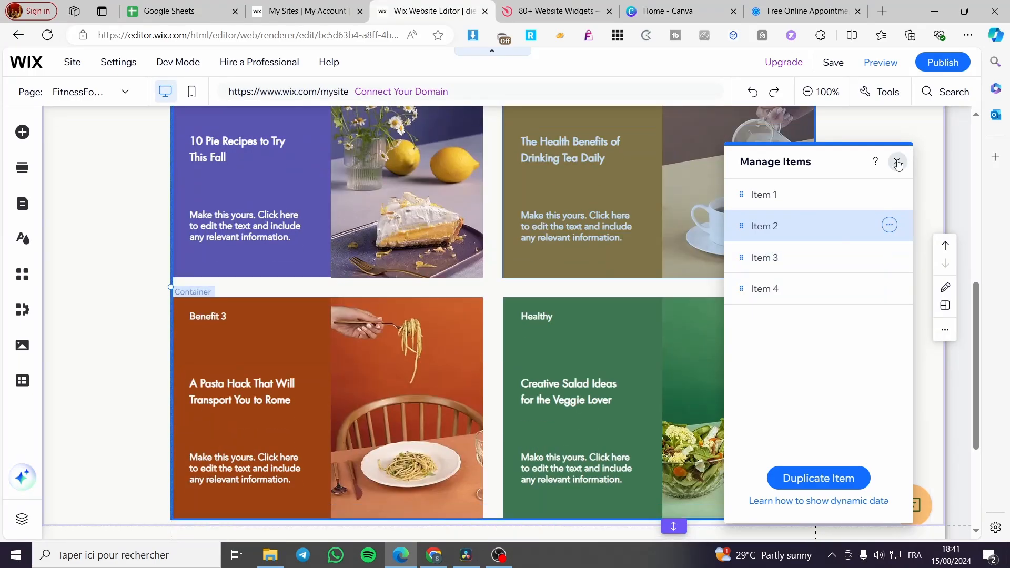
click(897, 161)
- Inspect the background options of the "Benefit 3" card, and select its pasta image and the "Benefits 1" card
click(360, 364)
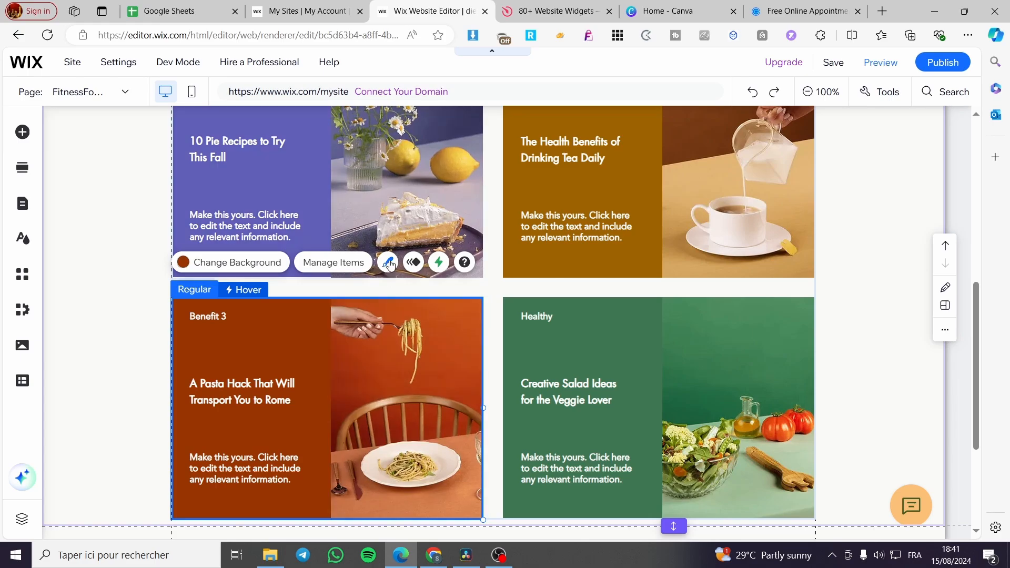
click(231, 266)
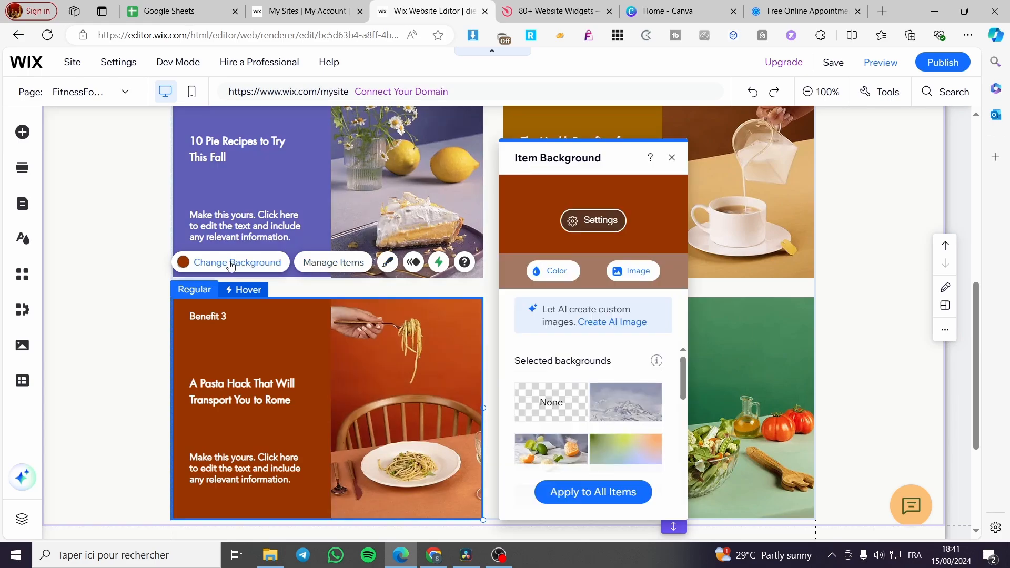
click(398, 453)
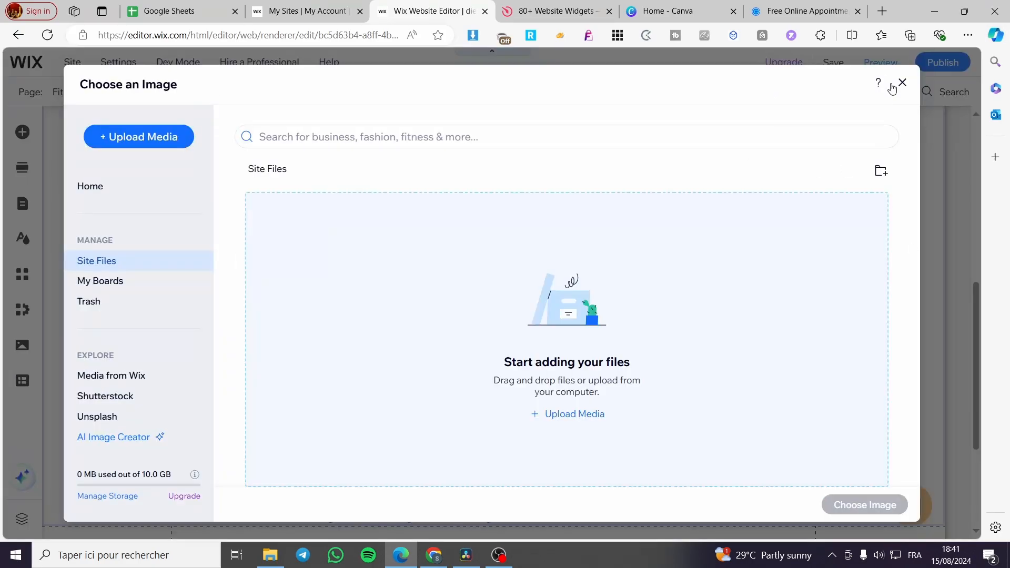
click(899, 81)
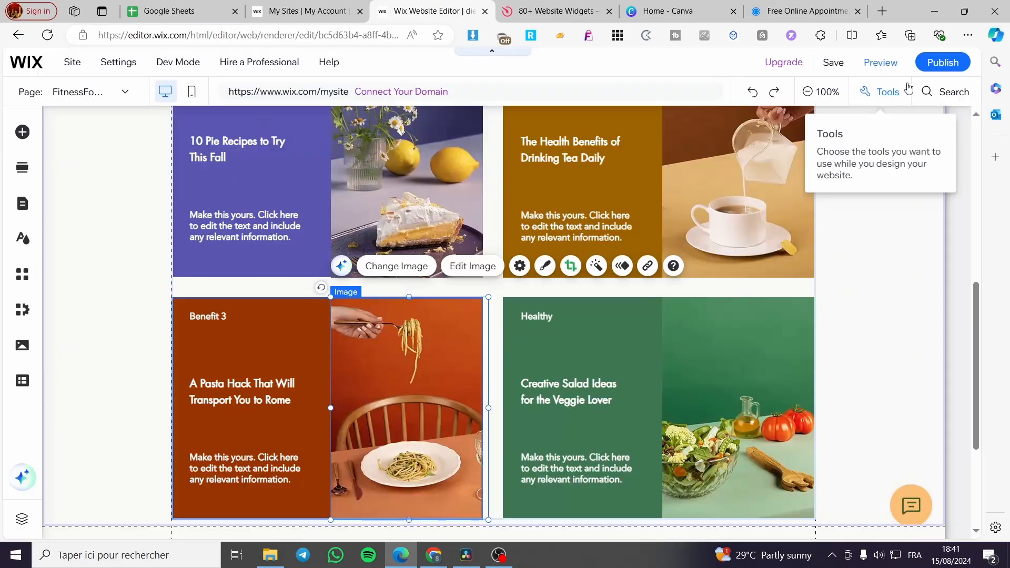
scroll(709, 415, up, 4)
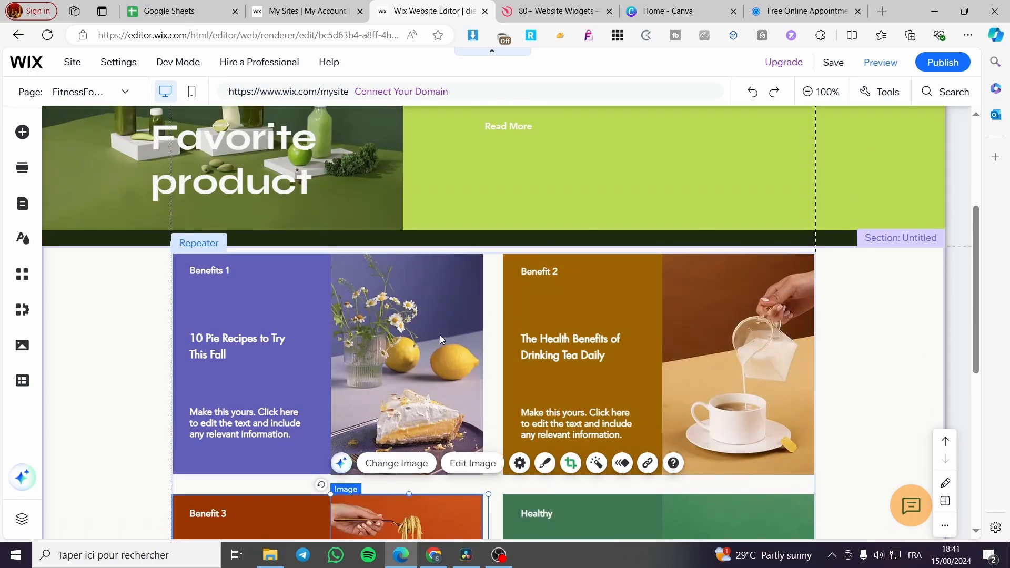
click(246, 314)
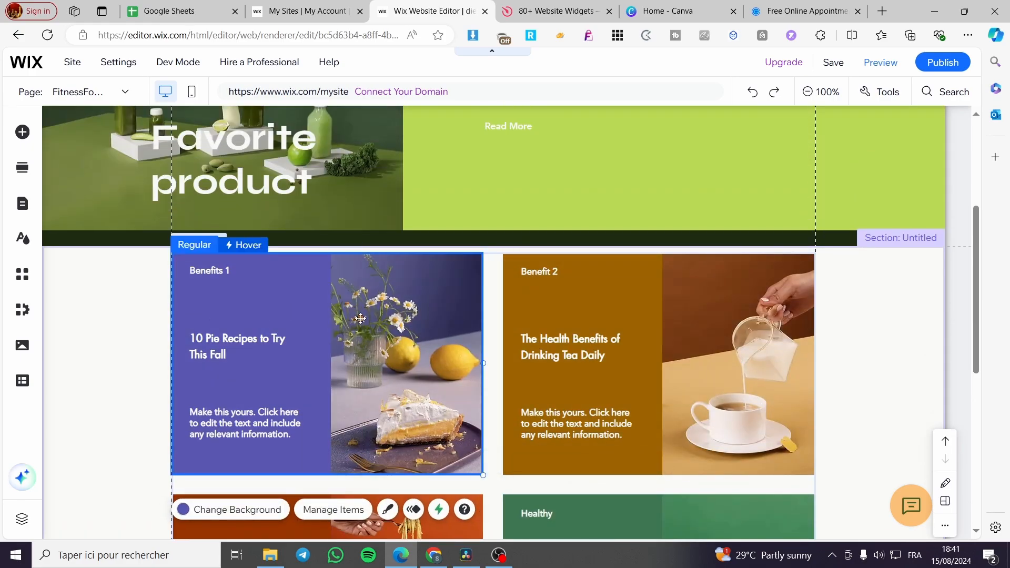
scroll(827, 387, down, 5)
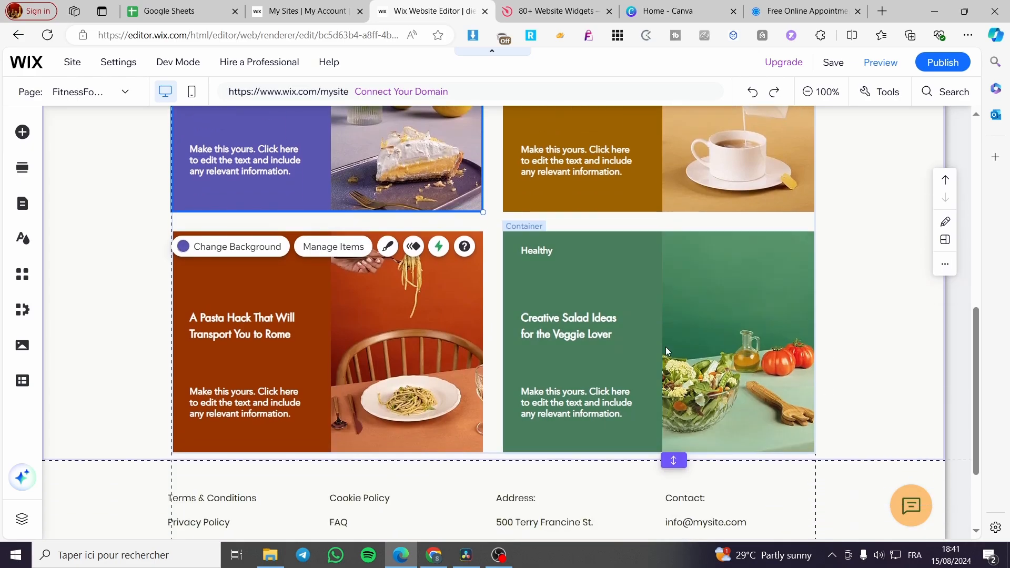
- Add a blank section between the benefits repeater and the footer
click(480, 461)
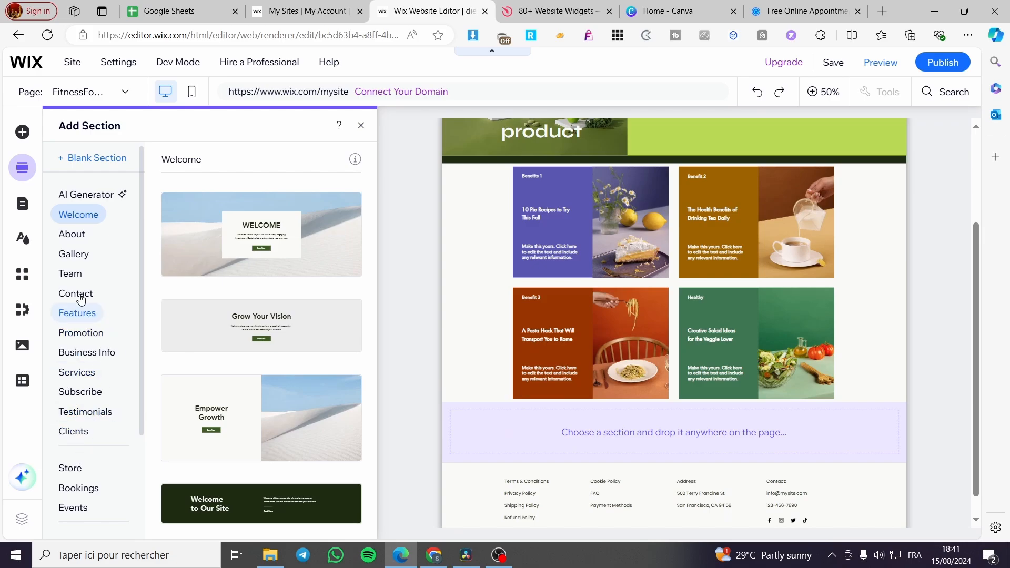
click(21, 132)
scroll(793, 431, down, 5)
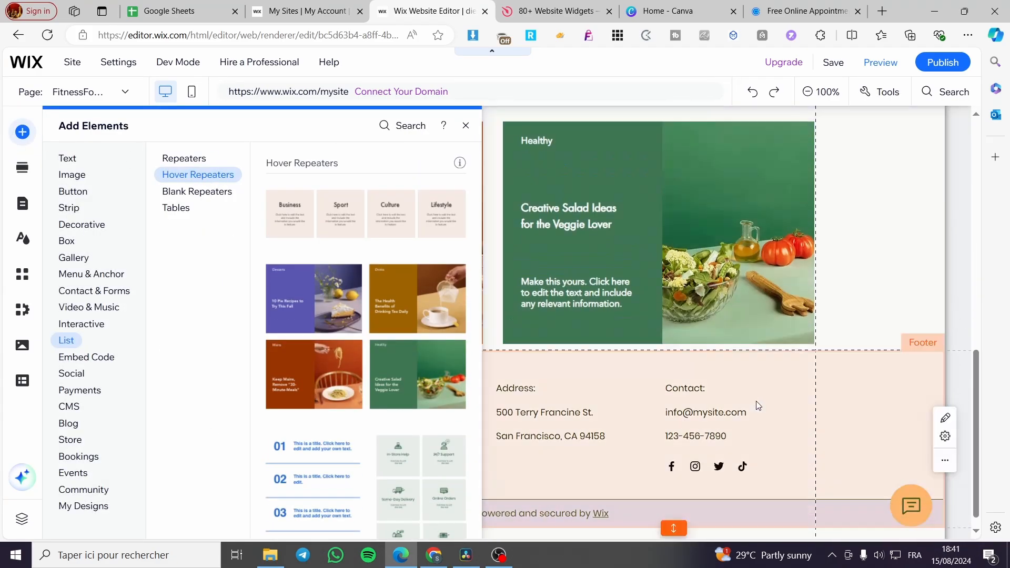
click(503, 337)
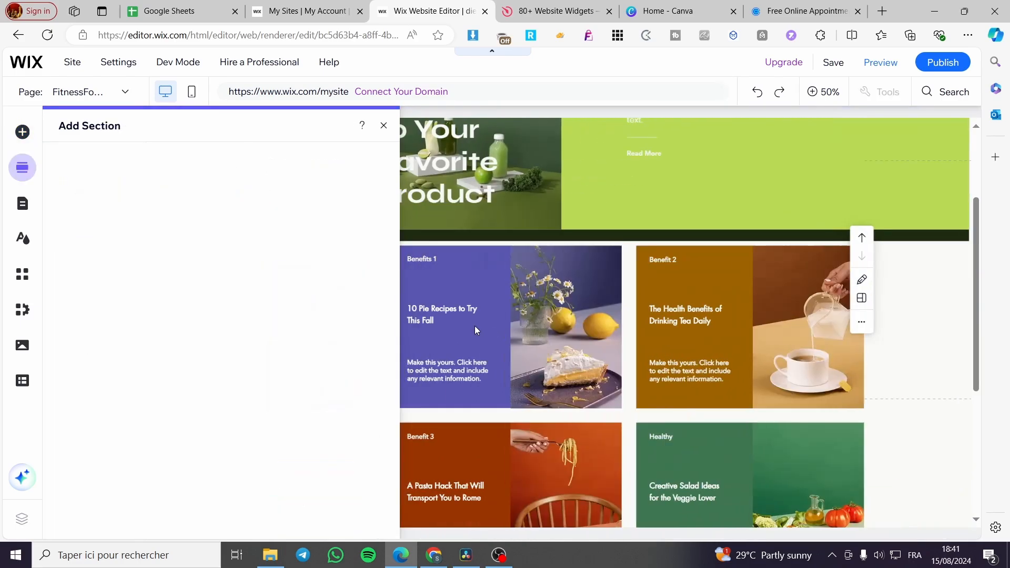
click(701, 482)
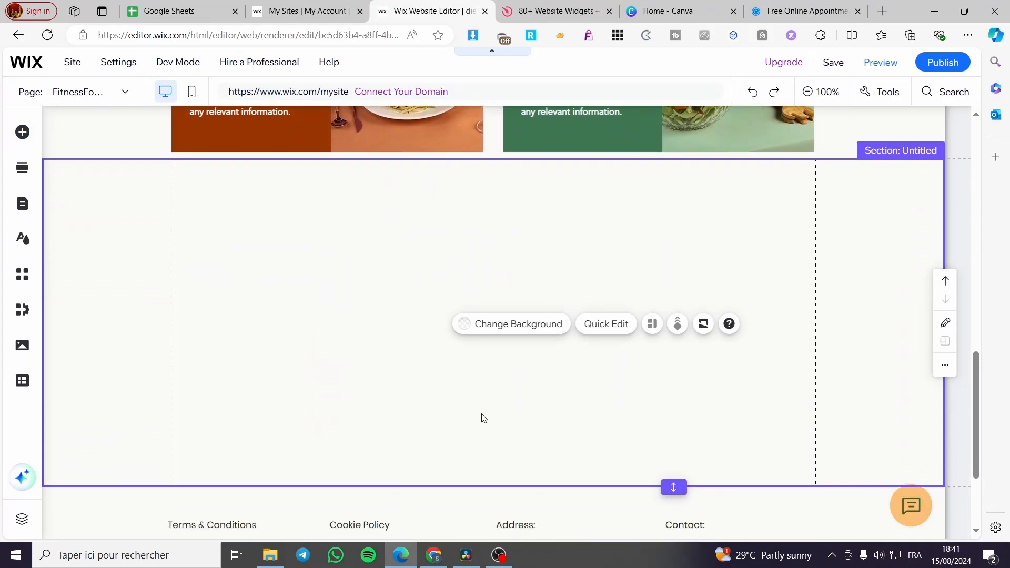
- Set the background of the section holding the benefits repeater to the saved lime green #BADA55
scroll(49, 253, up, 3)
scroll(65, 232, up, 6)
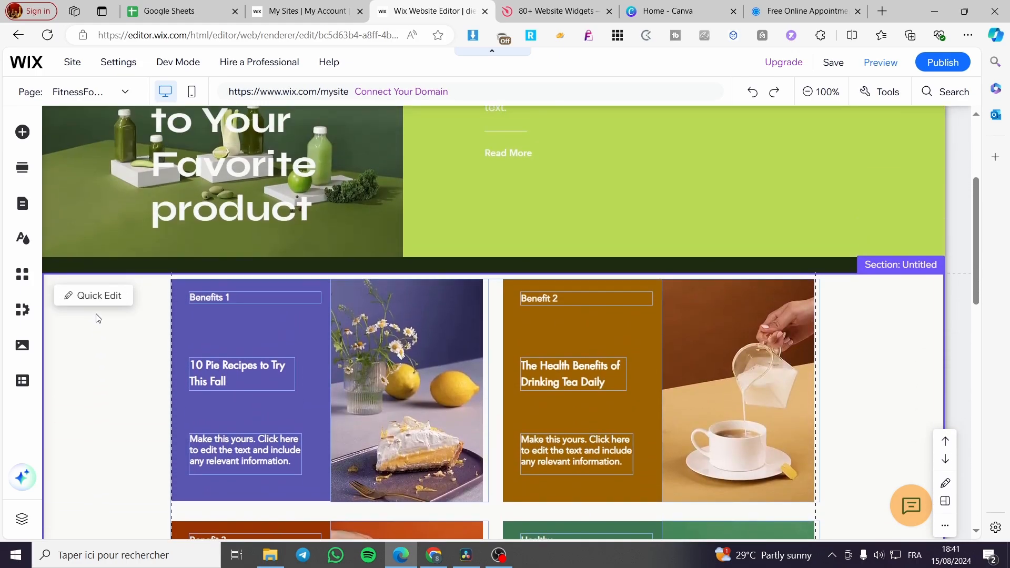
click(101, 371)
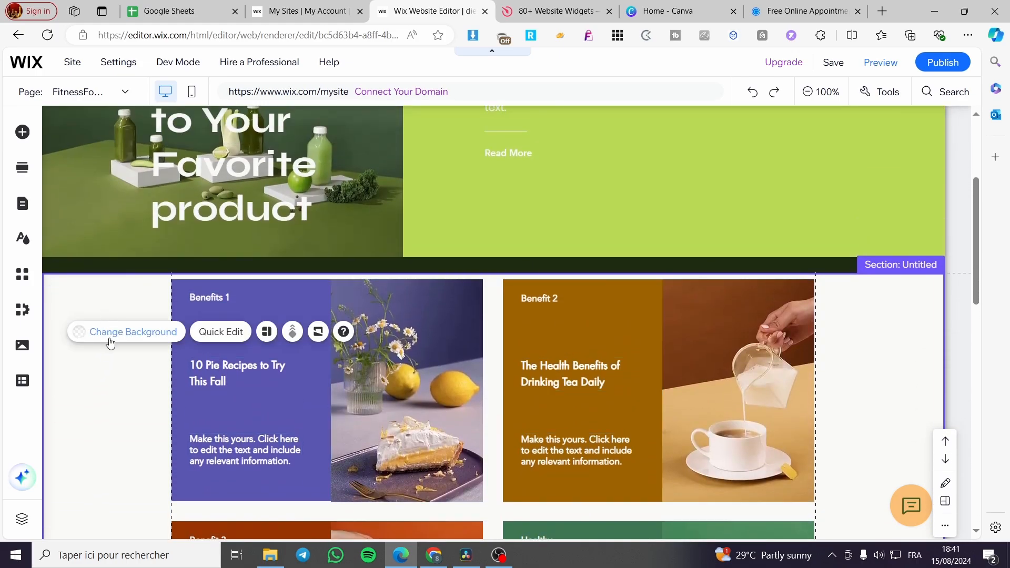
click(141, 336)
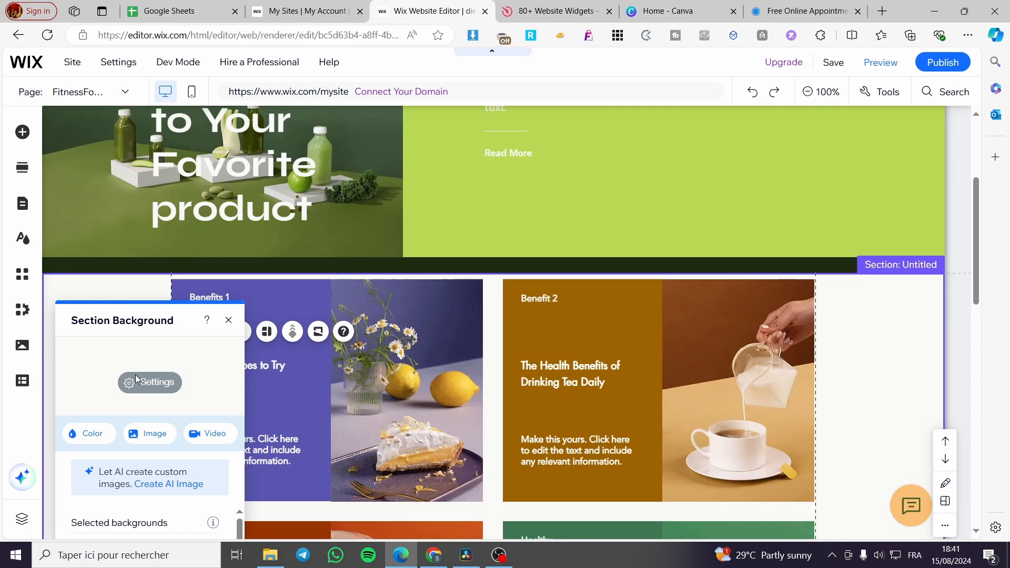
click(83, 437)
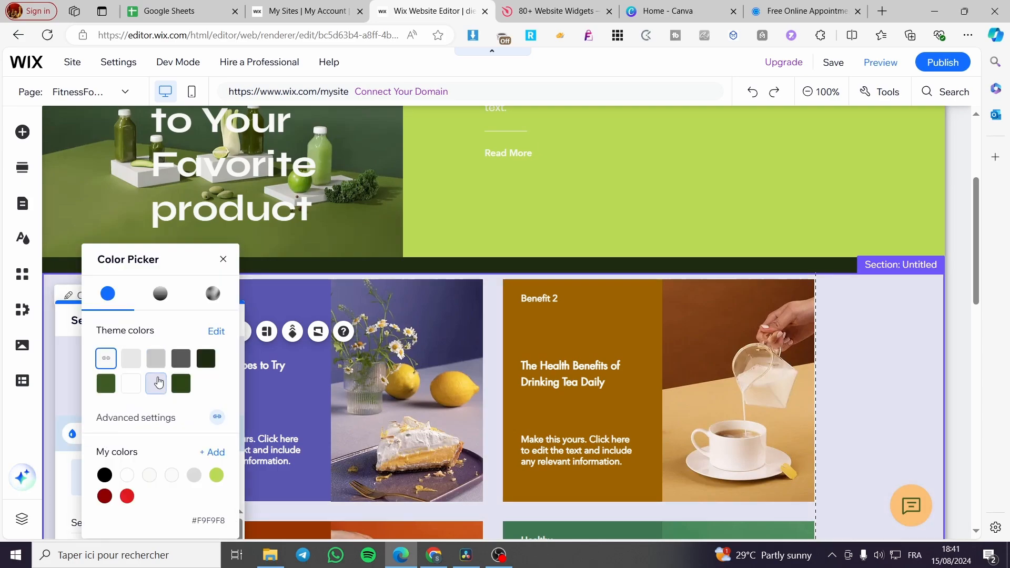
click(214, 476)
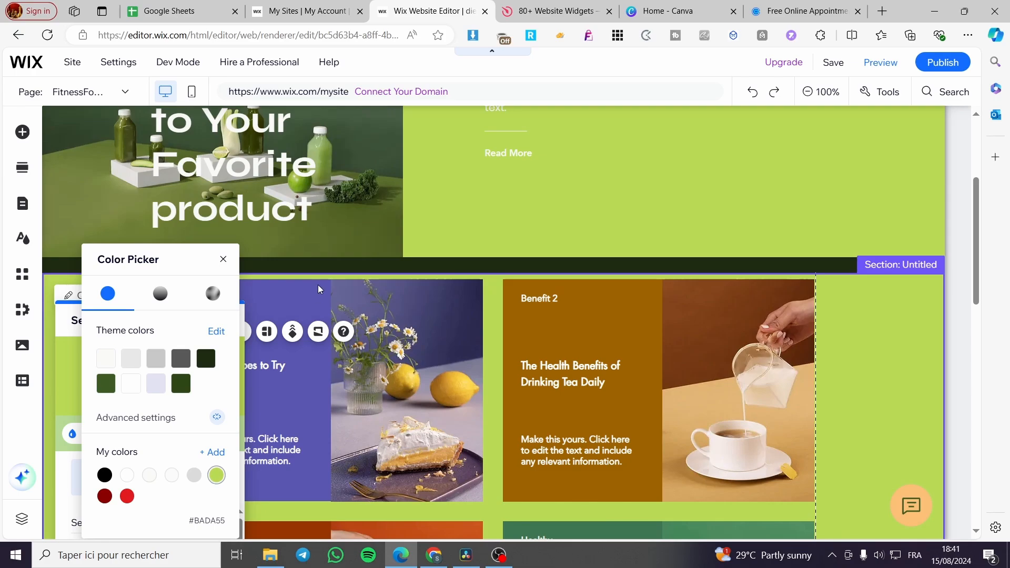
click(345, 263)
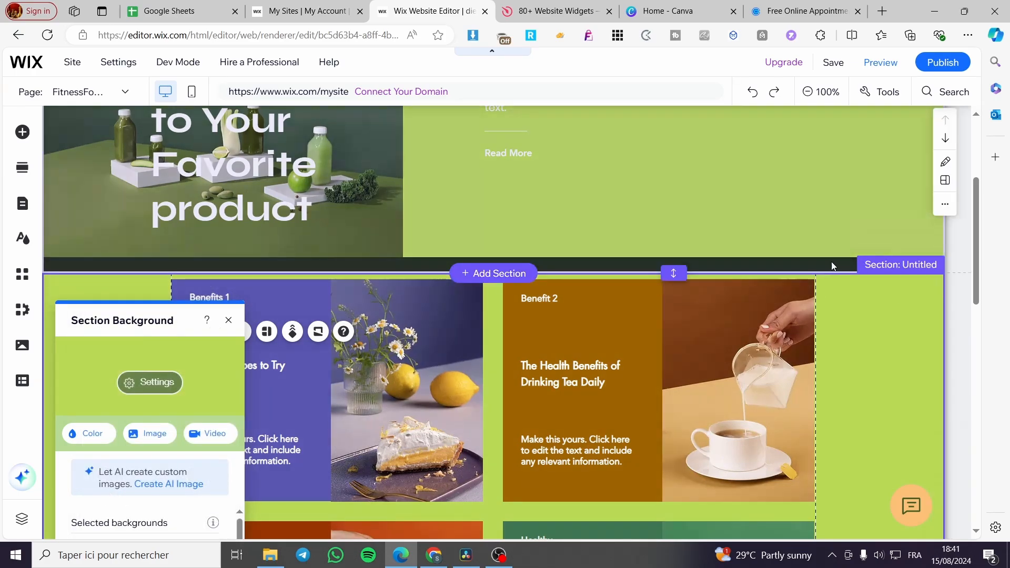
- Set the Welcome section's background to the saved lime green #BADA55 and close its background options
click(829, 262)
scroll(618, 339, up, 4)
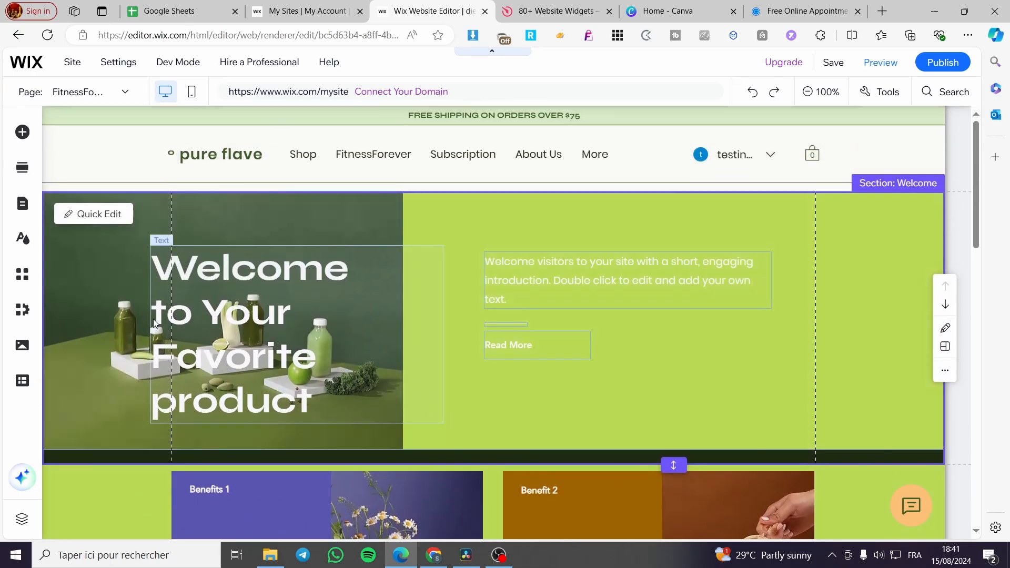
click(296, 455)
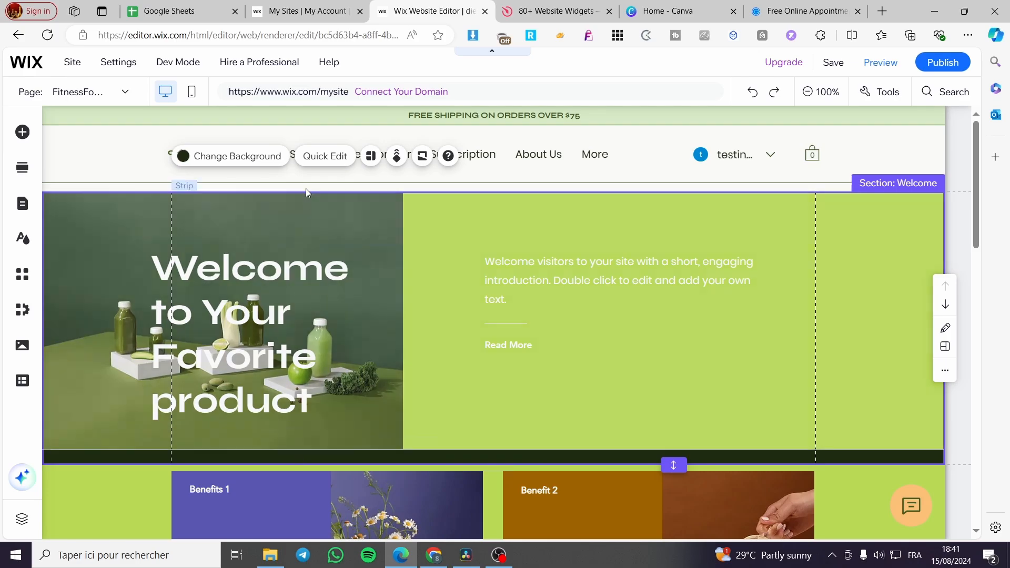
click(257, 156)
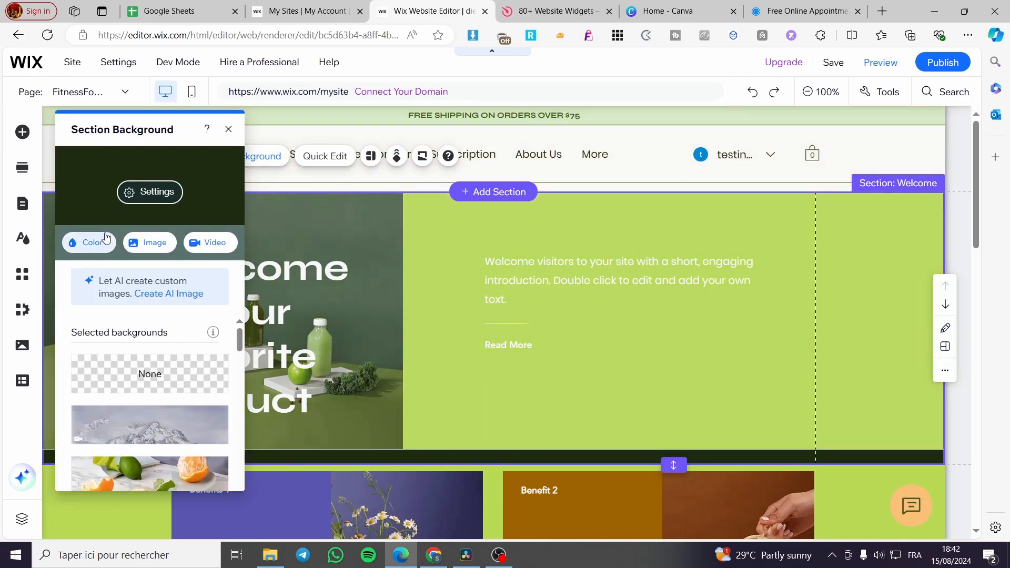
click(88, 242)
click(238, 464)
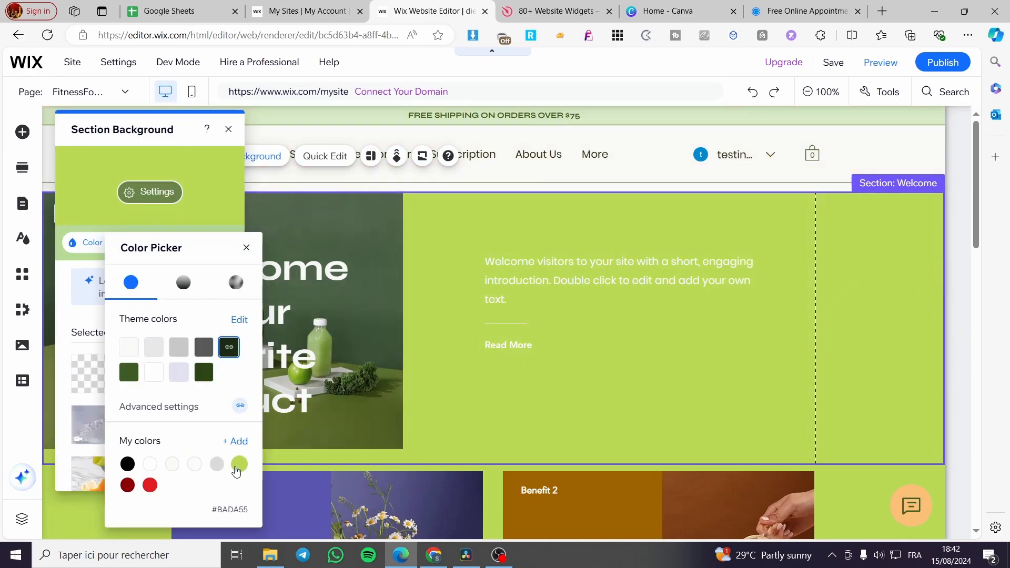
click(962, 326)
click(228, 129)
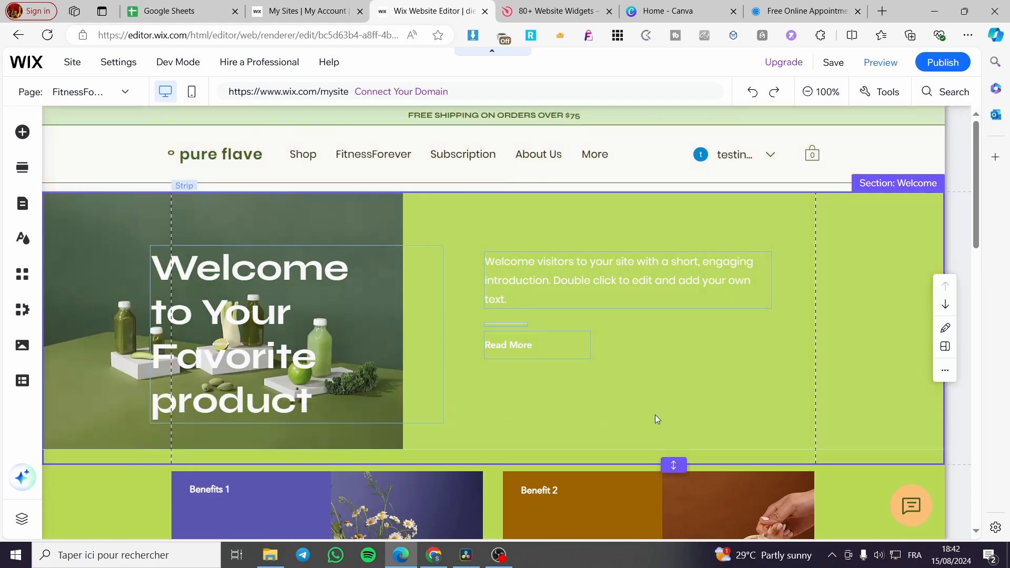
- Set the background of the header's "FREE SHIPPING ON ORDERS OVER $75" strip to the saved lime green #BADA55
click(878, 134)
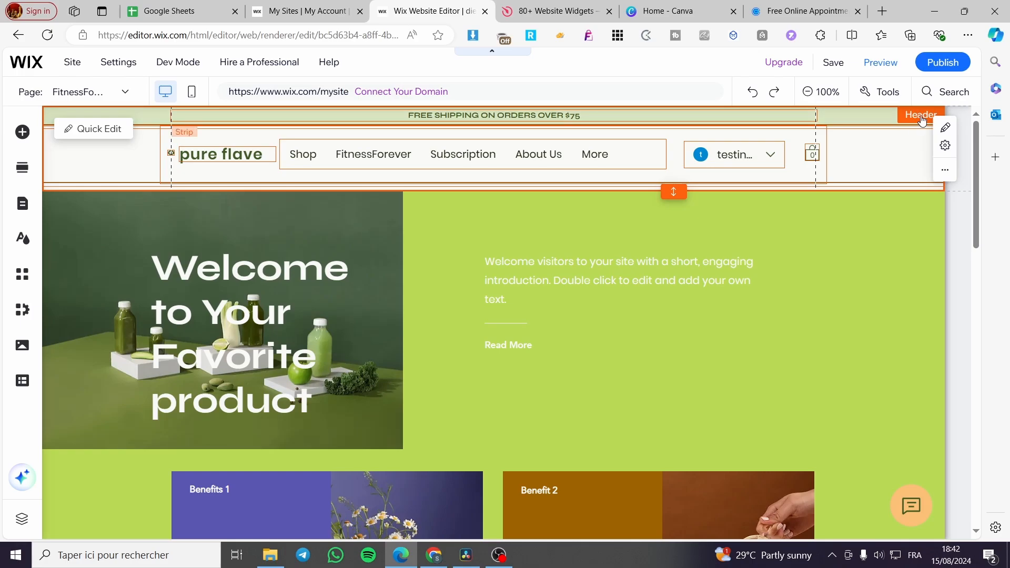
click(80, 131)
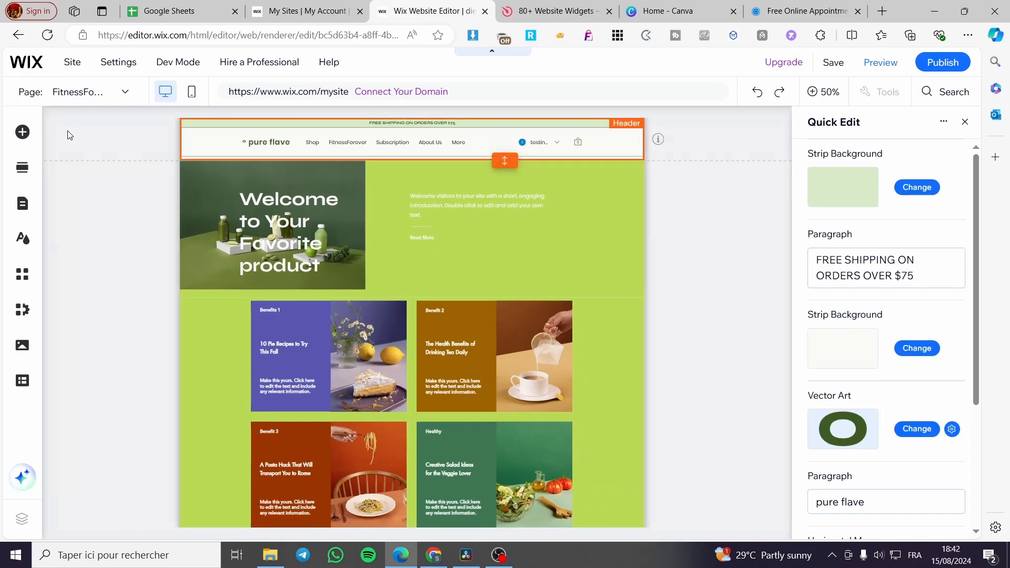
click(915, 188)
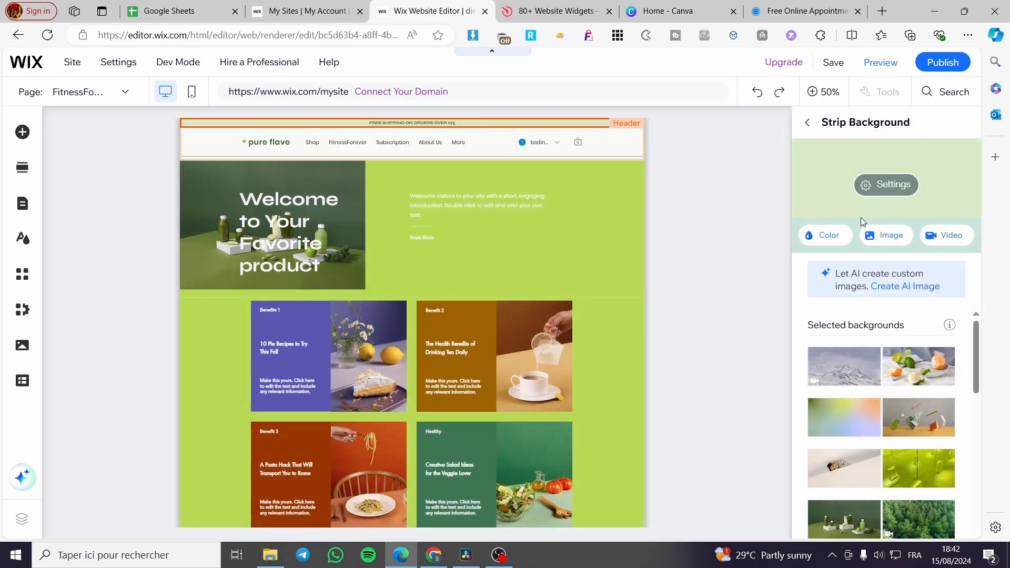
click(825, 234)
click(904, 367)
click(941, 458)
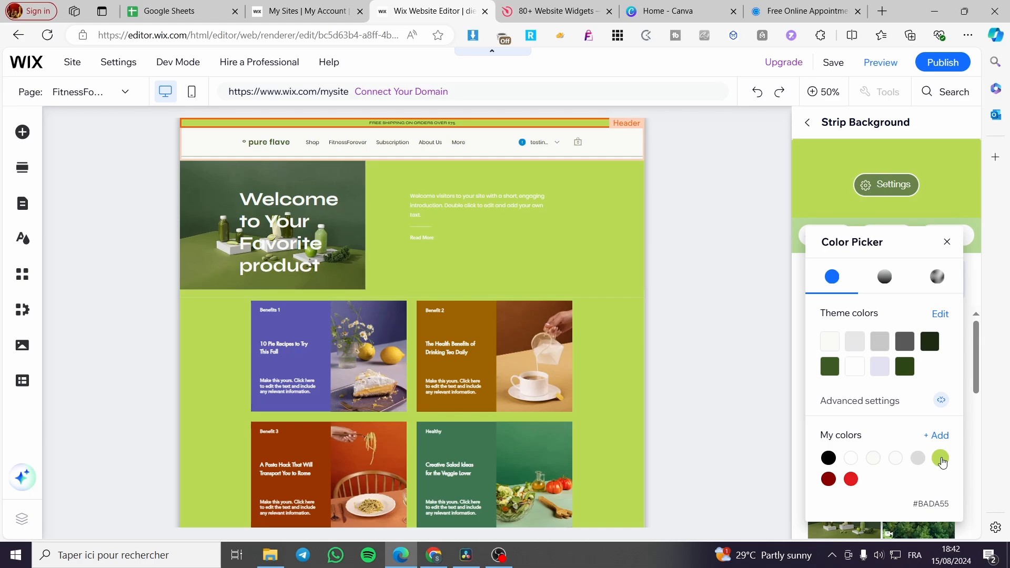
click(746, 229)
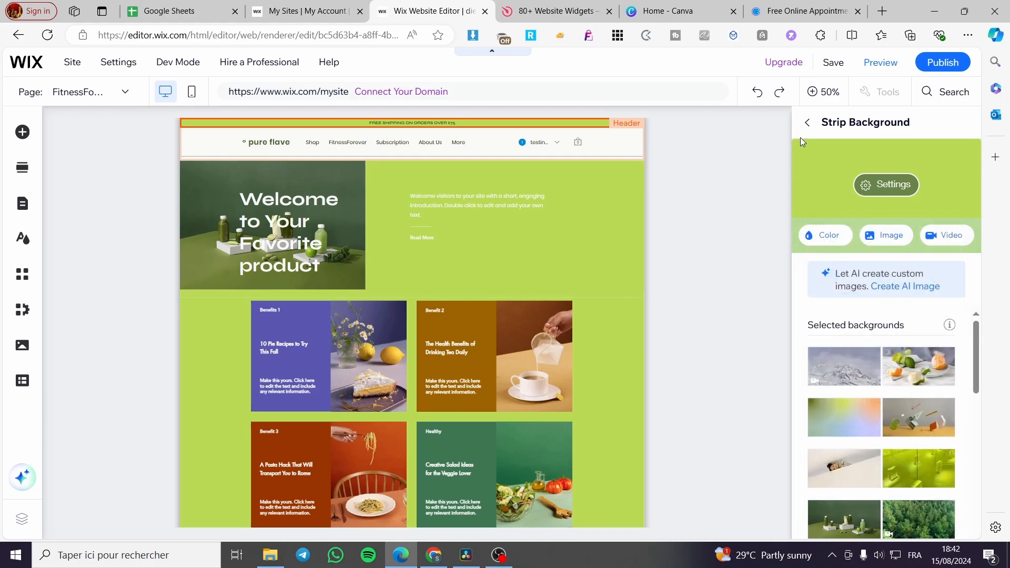
click(807, 122)
click(963, 124)
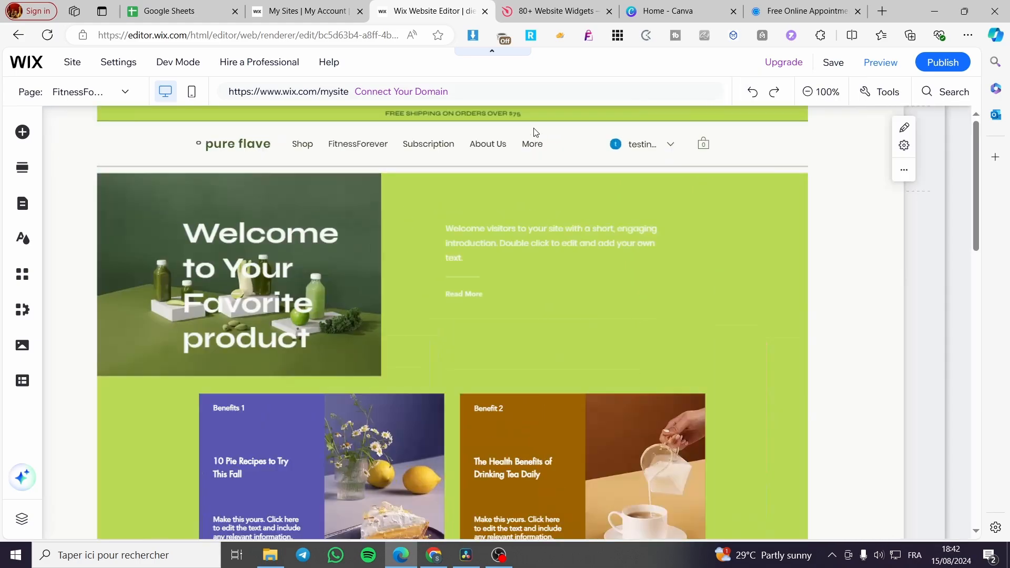
- Set the header design's fill color to the saved lime green #BADA55
click(704, 116)
click(705, 115)
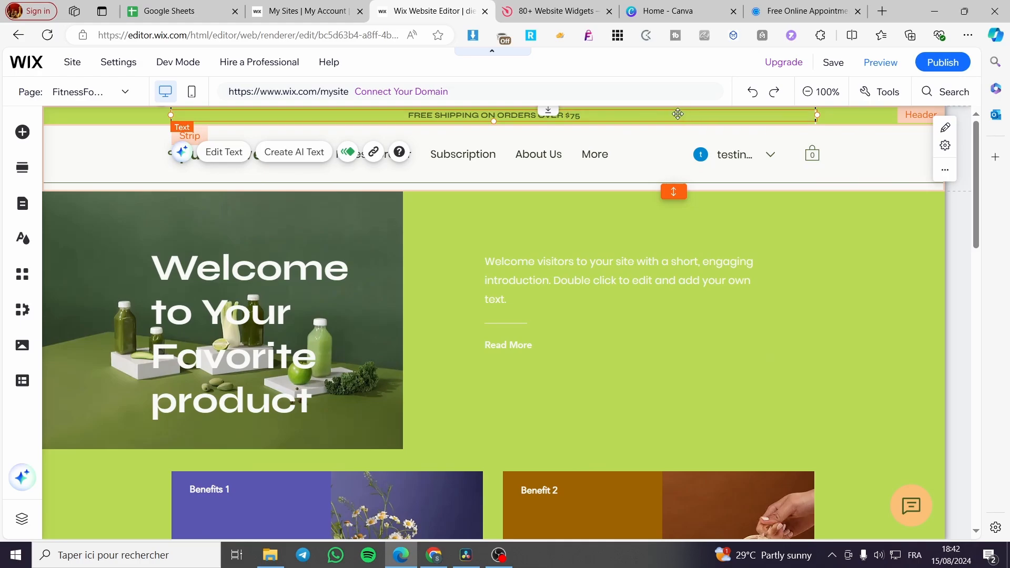
click(859, 166)
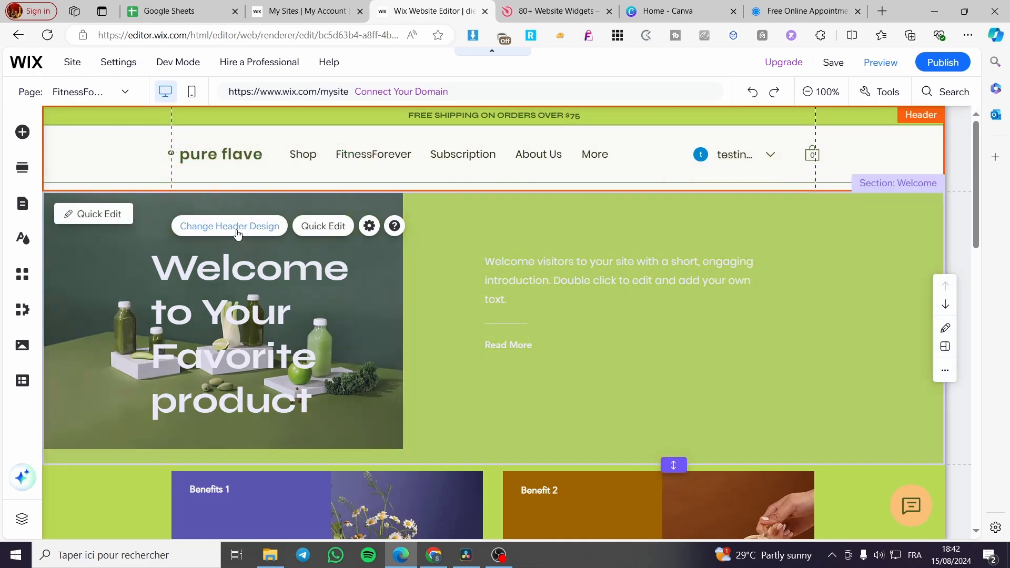
click(238, 227)
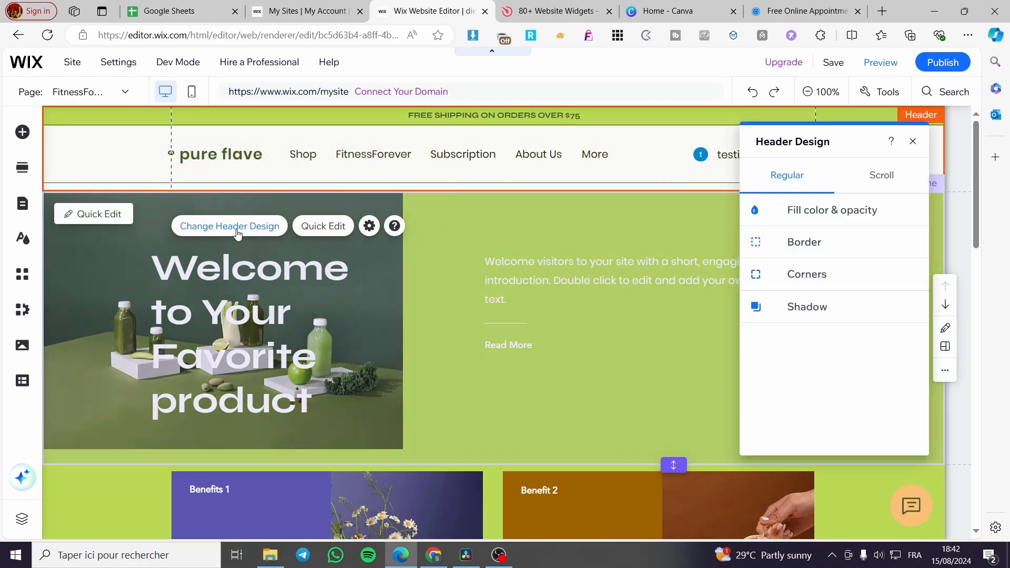
click(825, 211)
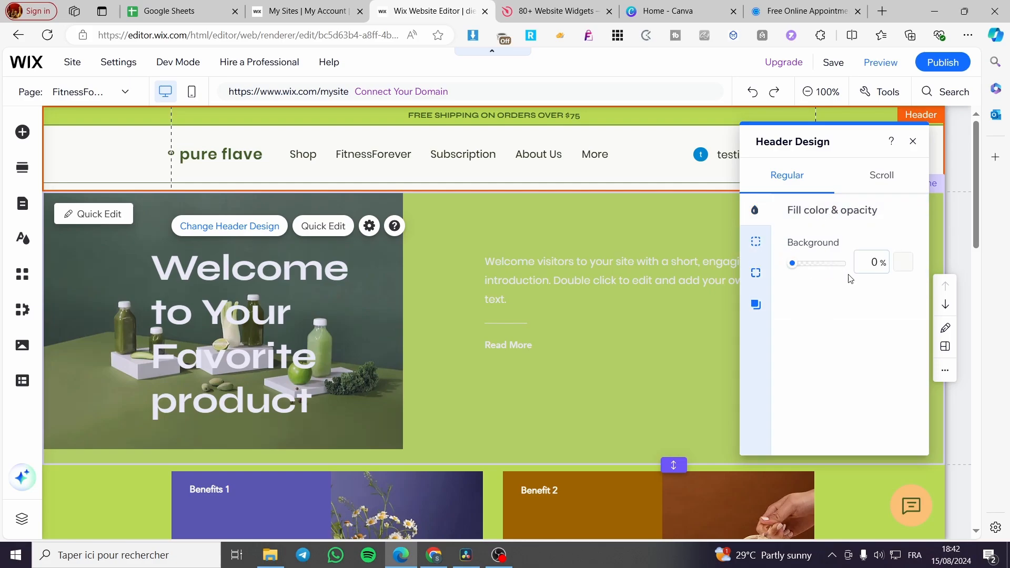
click(903, 263)
click(924, 476)
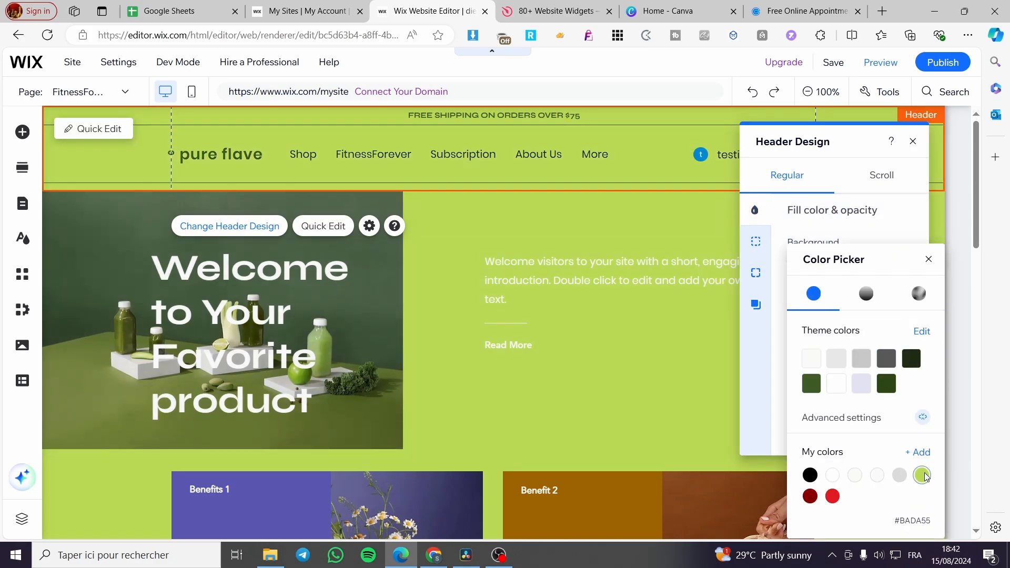
click(927, 260)
click(913, 141)
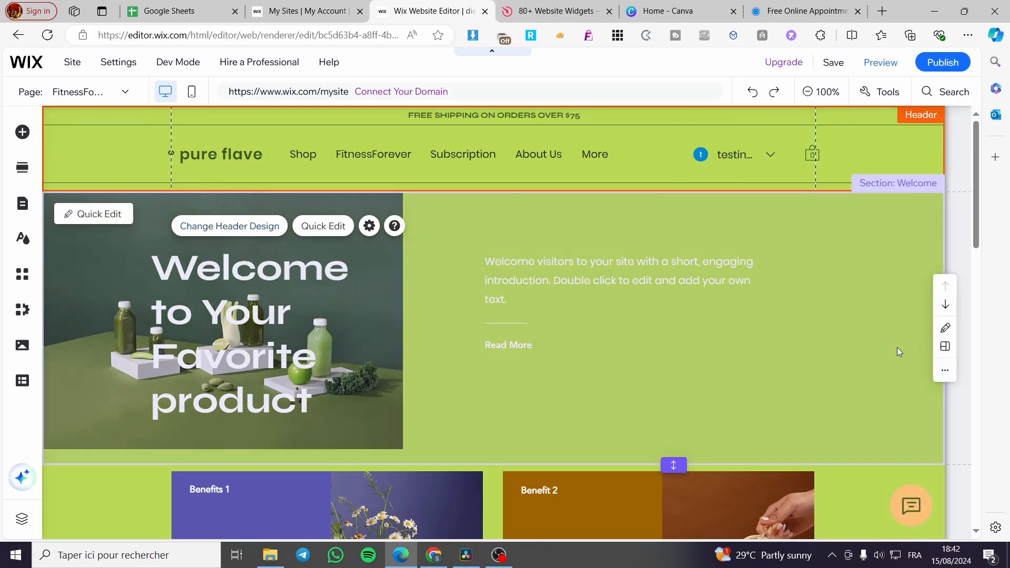
click(964, 268)
scroll(894, 384, down, 2)
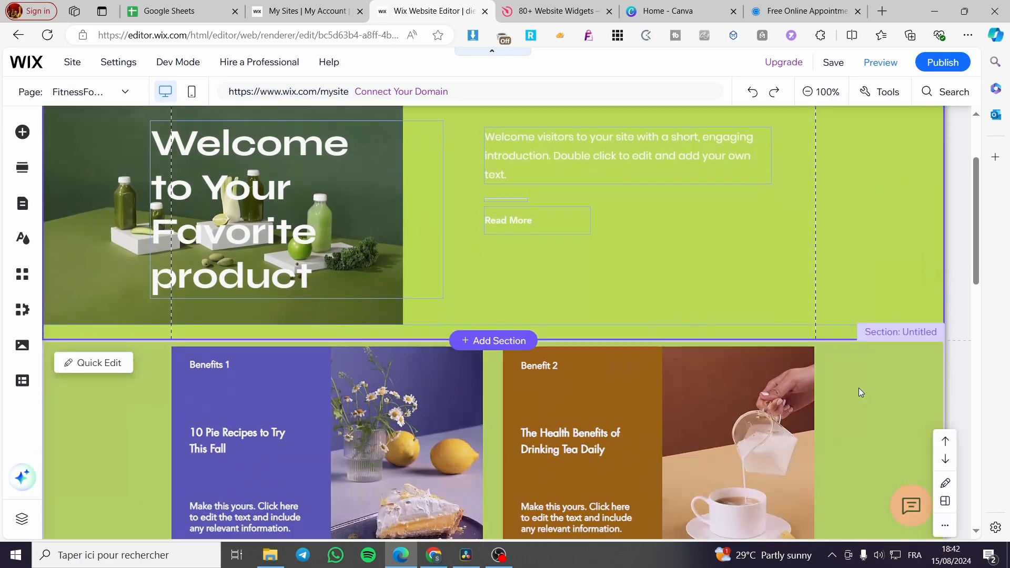
- Set the background of the empty section below the benefits repeater to the saved lime green #BADA55 and close its background options
scroll(860, 391, down, 10)
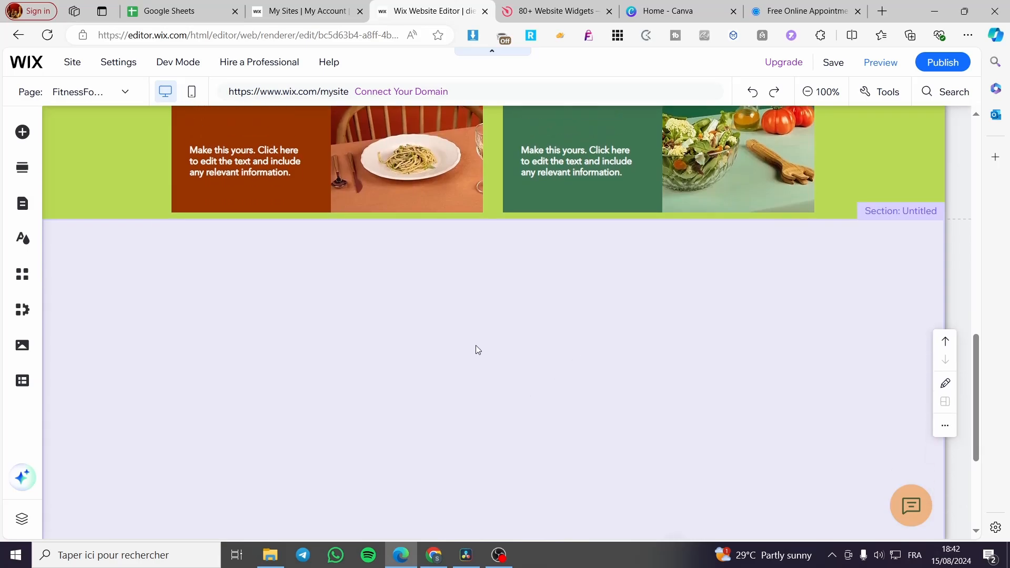
click(477, 349)
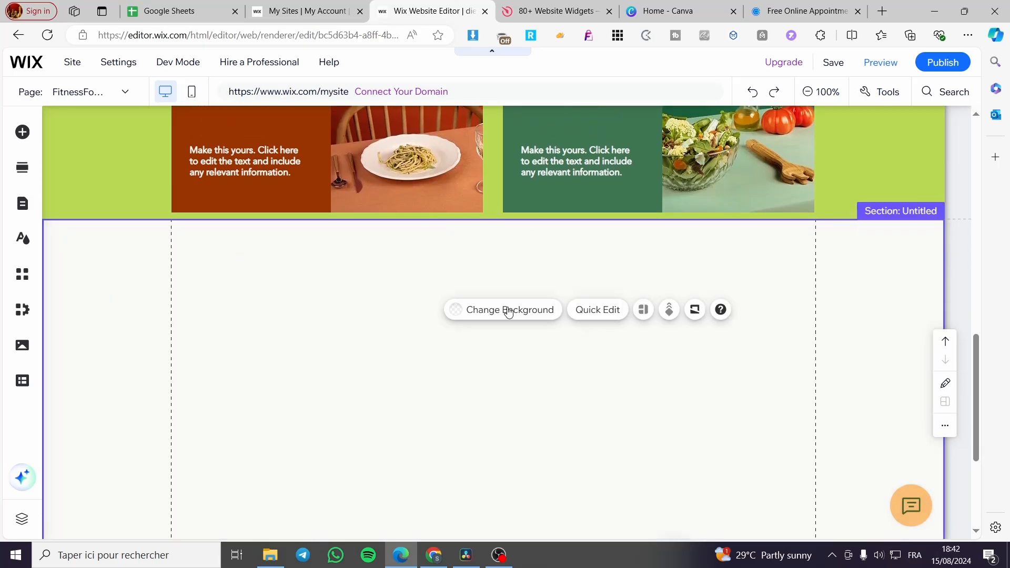
click(481, 279)
scroll(445, 479, down, 2)
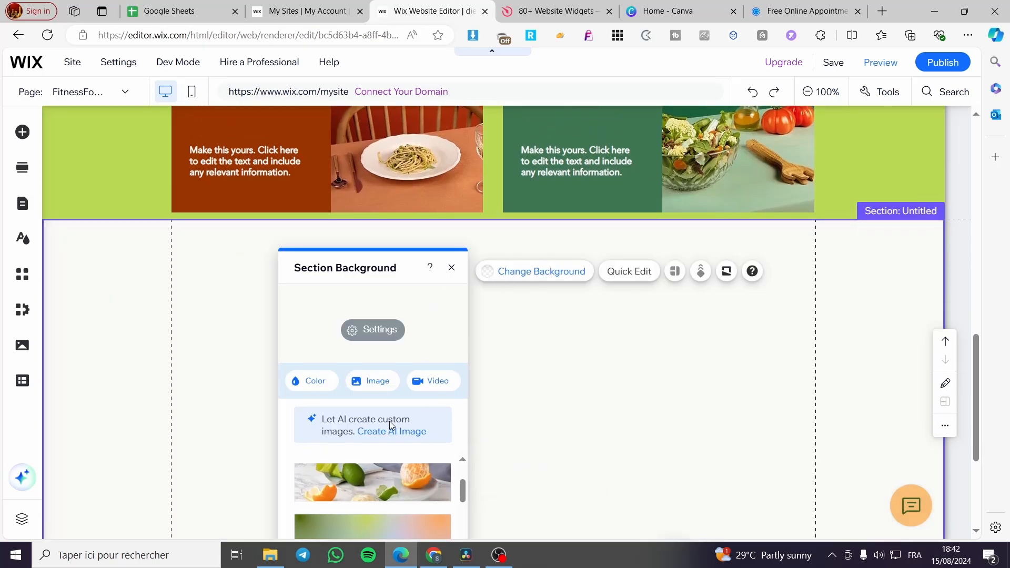
click(327, 389)
click(462, 477)
click(710, 387)
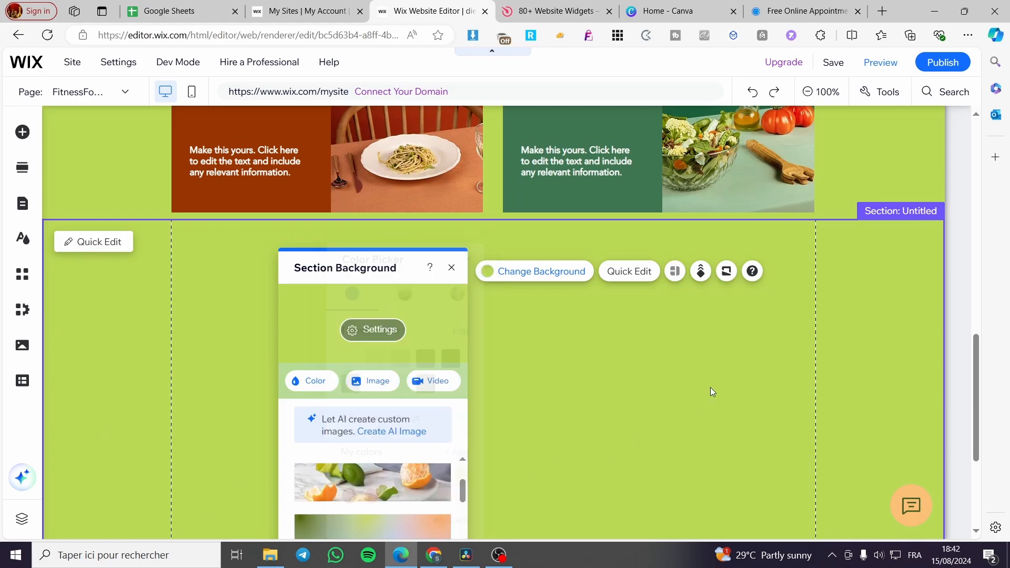
click(452, 267)
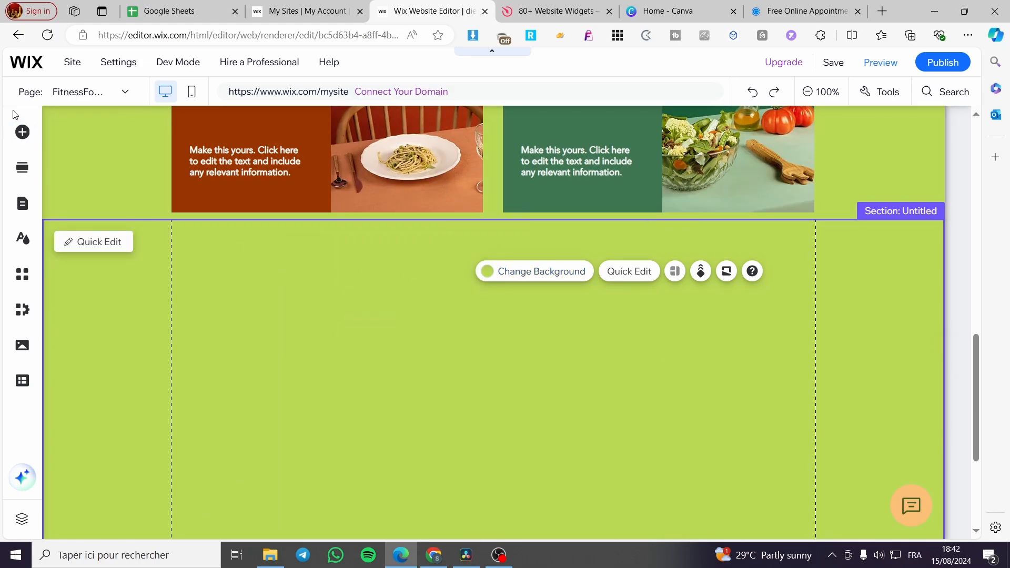
- Add the store's horizontal Product Widget with the View details button to the empty lime green section
click(22, 131)
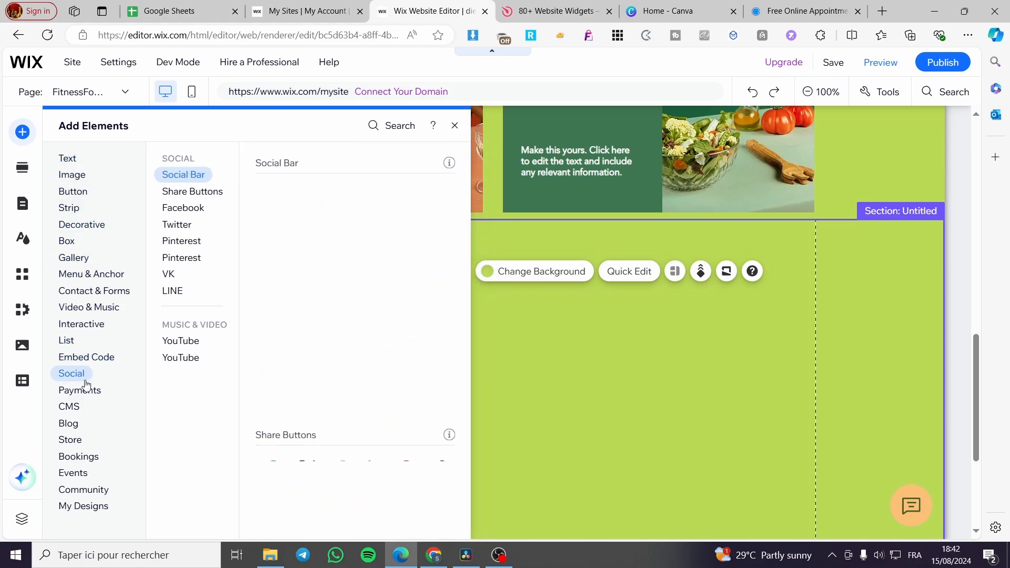
mouse_move(85, 440)
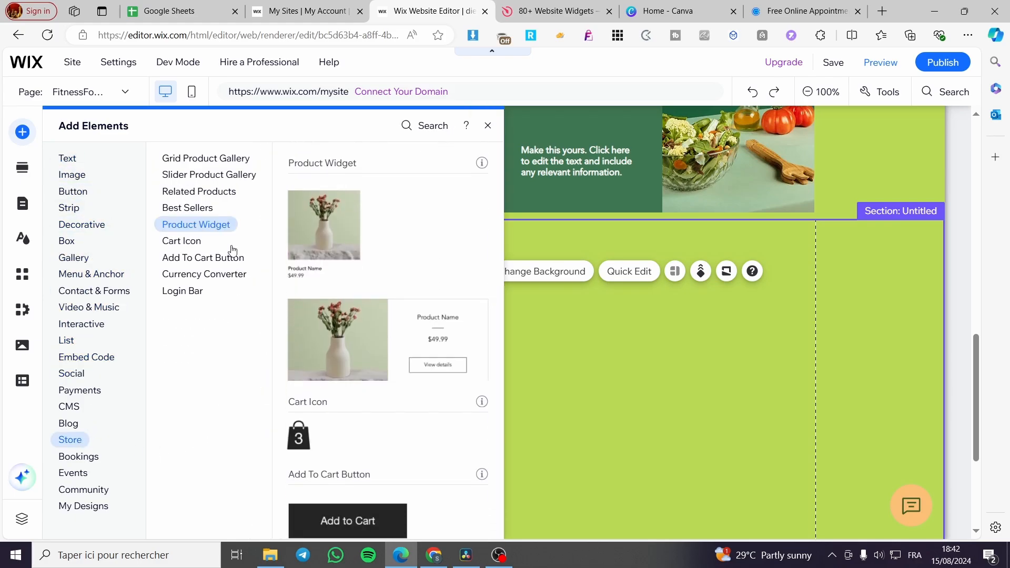
scroll(368, 337, down, 6)
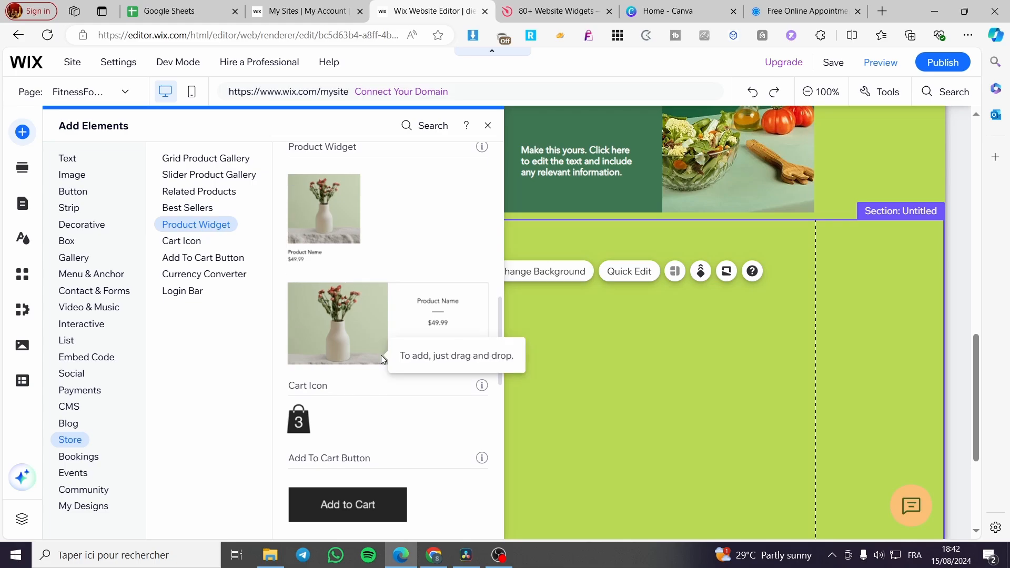
scroll(403, 375, up, 5)
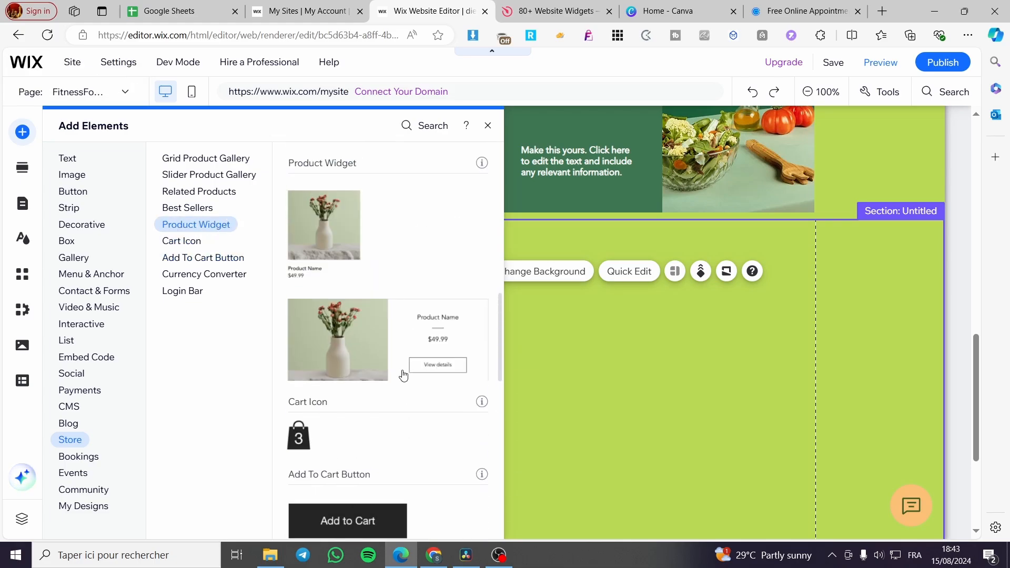
click(358, 356)
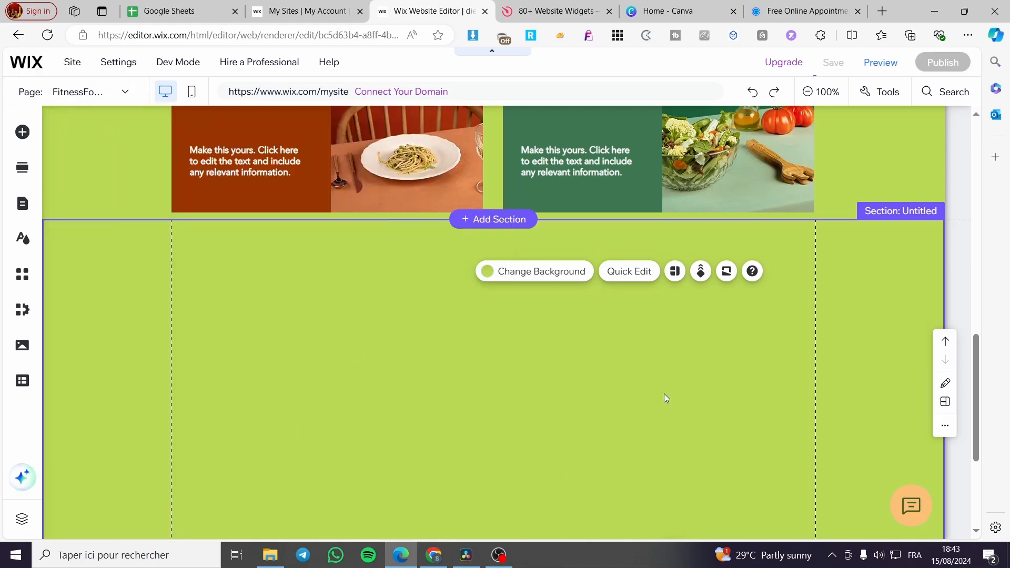
- Enlarge the Product Widget to the section's lower edge and widen it to the outer gridline
scroll(664, 393, down, 1)
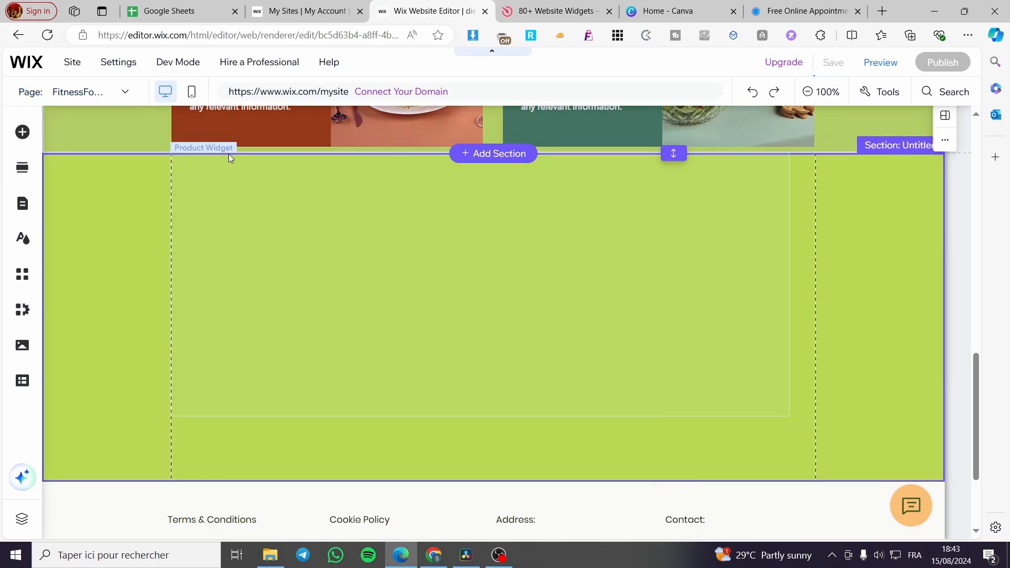
click(258, 210)
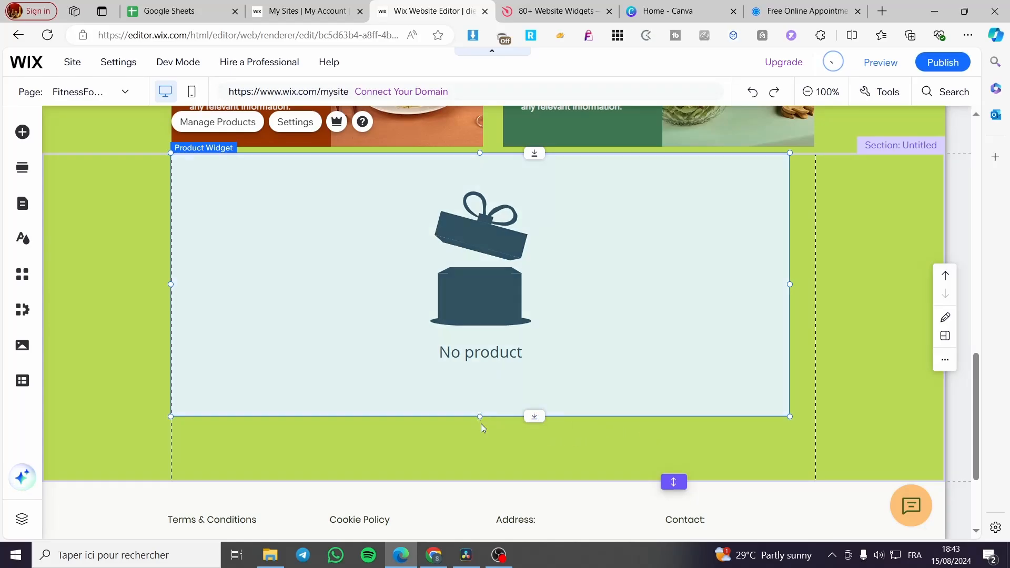
drag(481, 424, 487, 481)
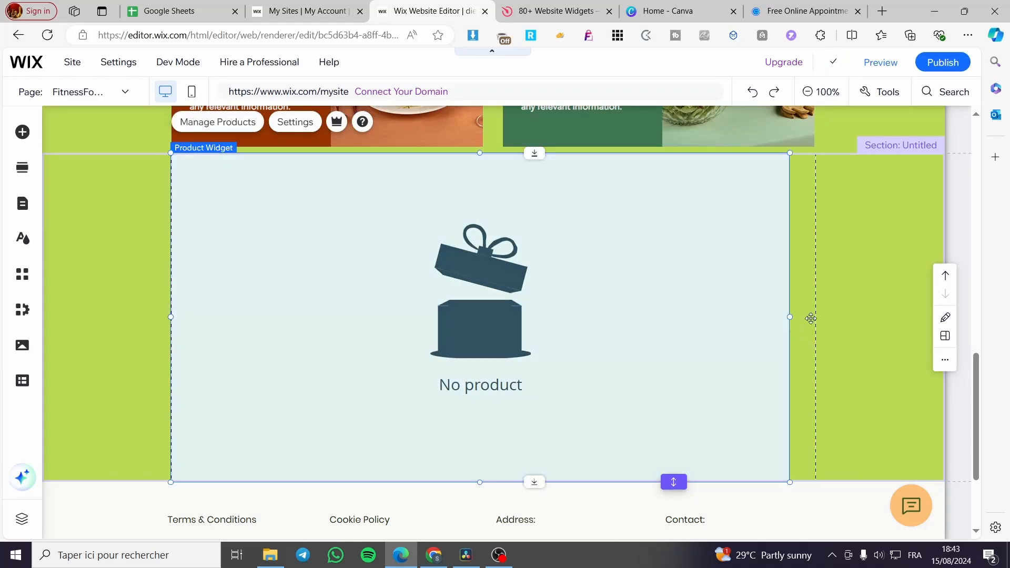
drag(790, 317, 816, 317)
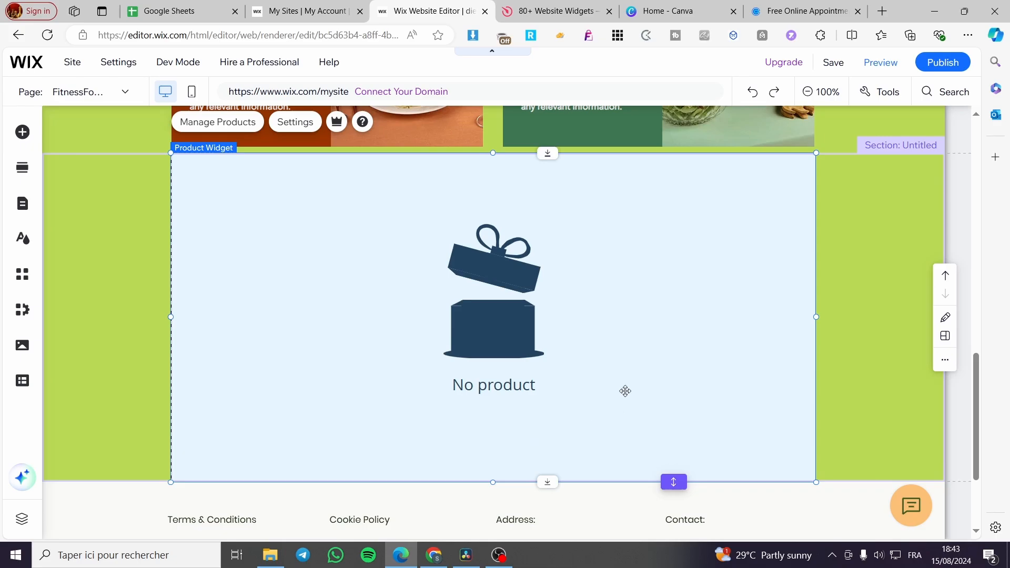
- Open a new physical product from the widget's product manager, examine its form through to Subscriptions, and cancel without saving
click(241, 124)
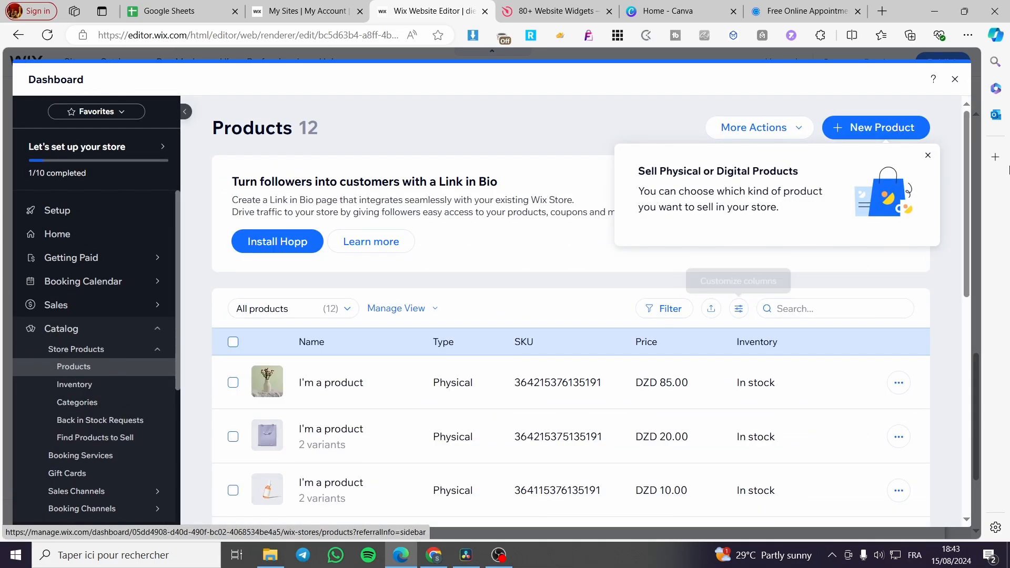
click(924, 153)
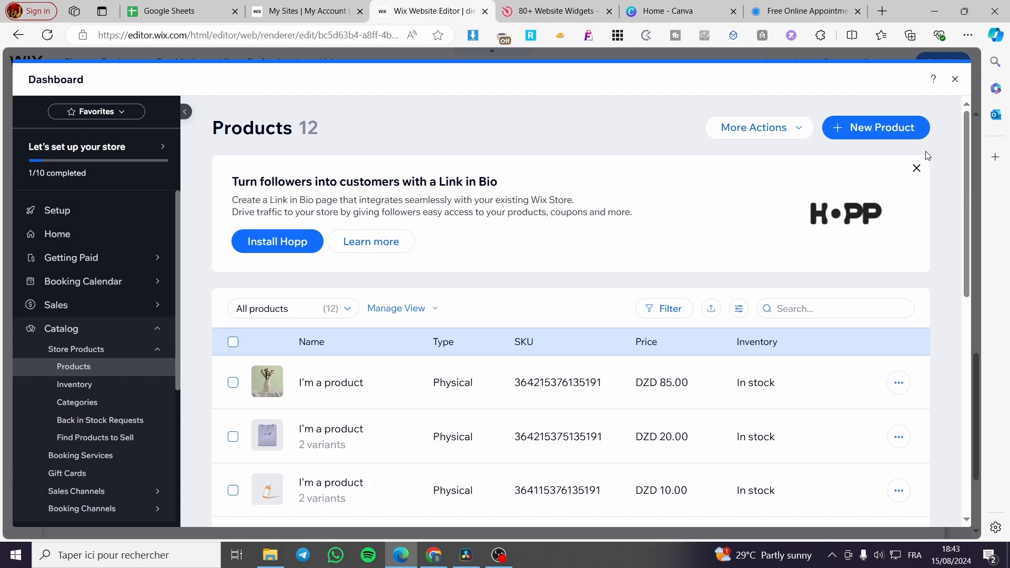
click(877, 133)
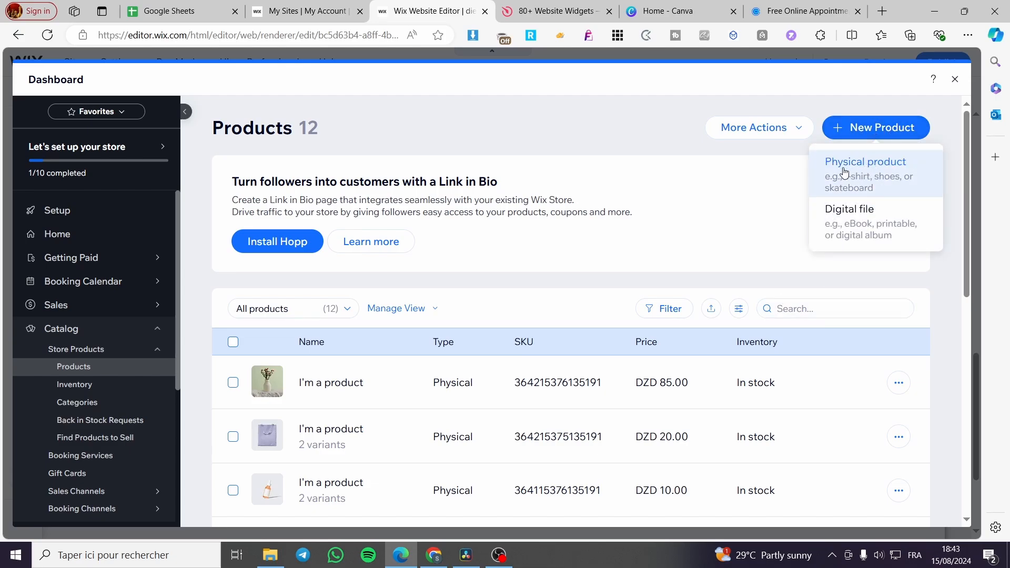
click(876, 182)
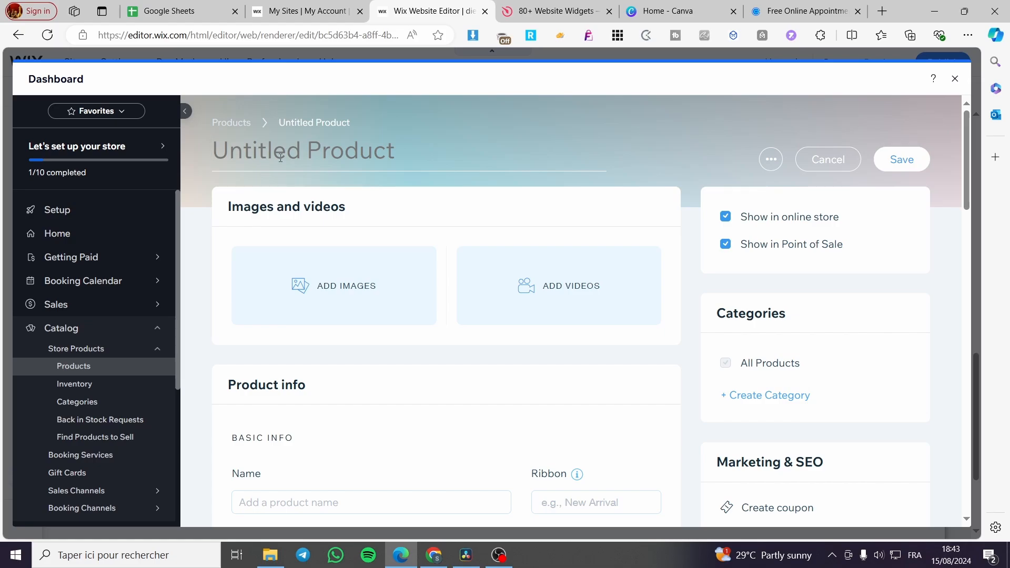
scroll(345, 293, down, 6)
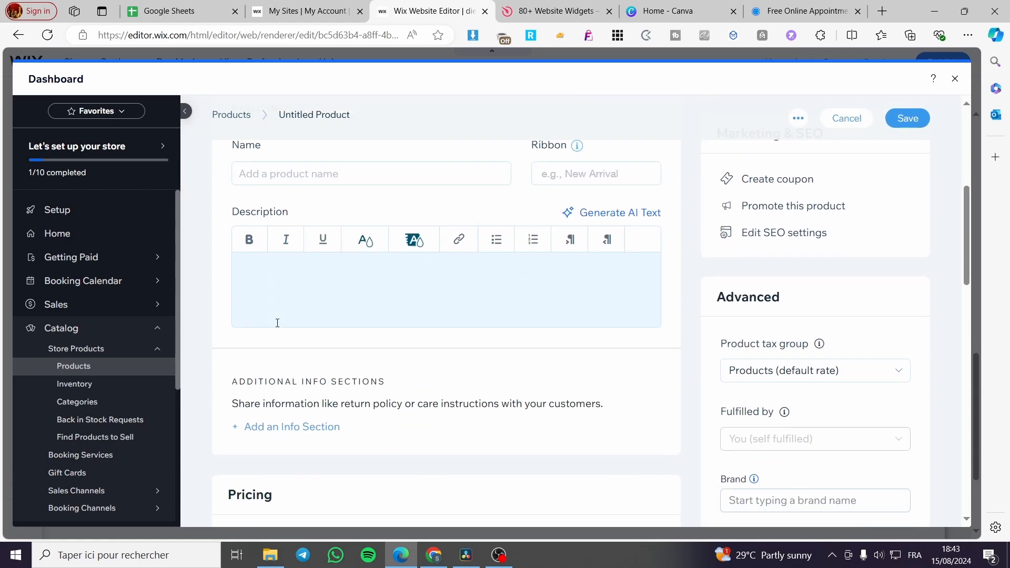
scroll(266, 291, down, 4)
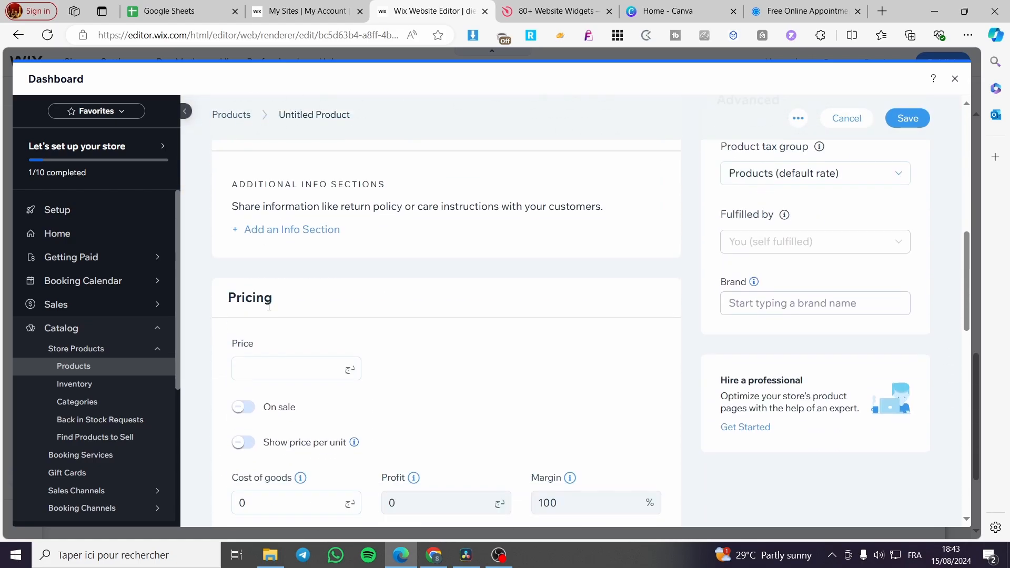
scroll(268, 306, down, 4)
scroll(281, 175, down, 4)
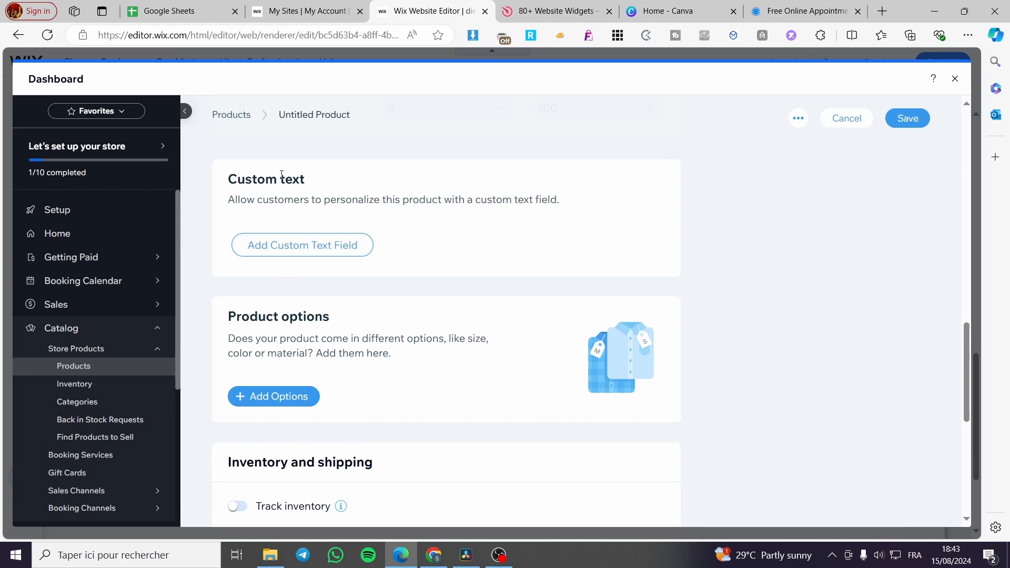
scroll(300, 323, down, 8)
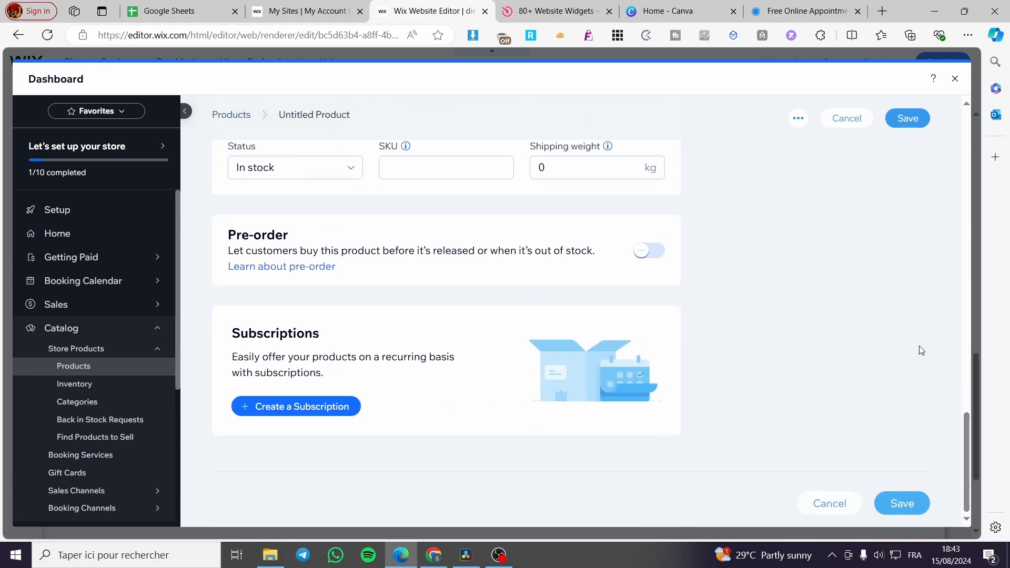
click(857, 117)
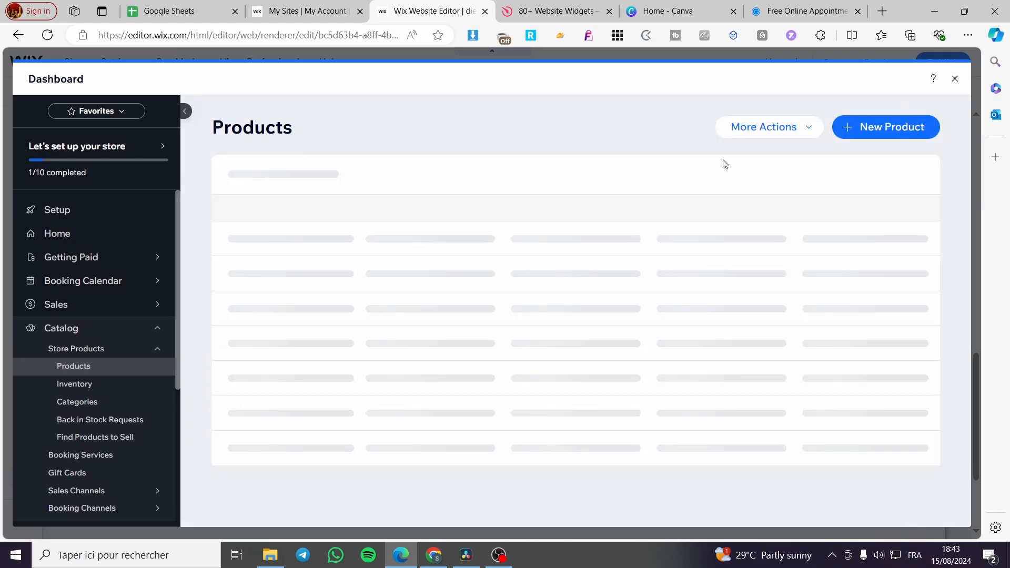
click(957, 79)
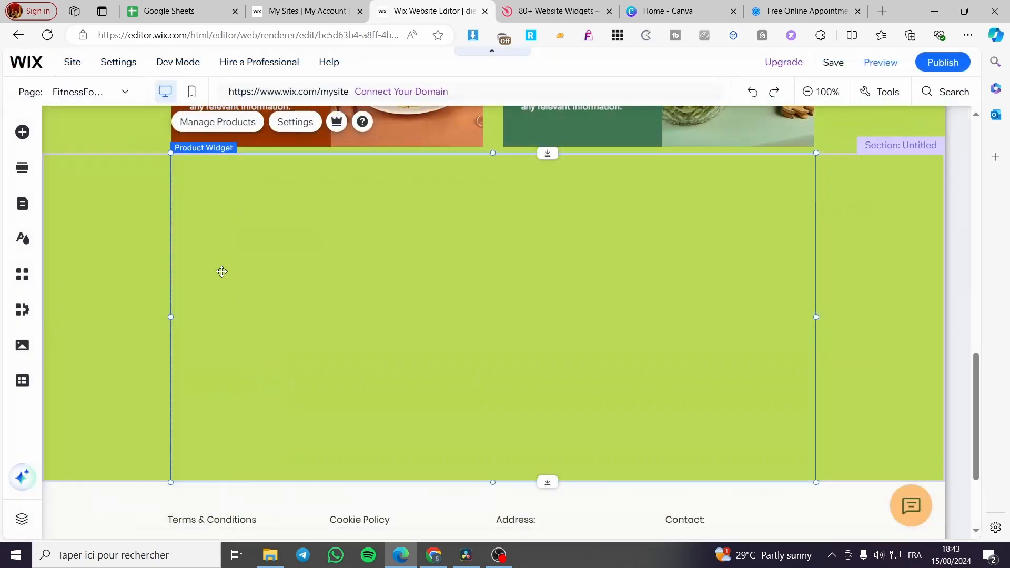
- In the widget's product manager, select the first product, priced DZD 85.00, and set its visibility to Show in online store
click(223, 182)
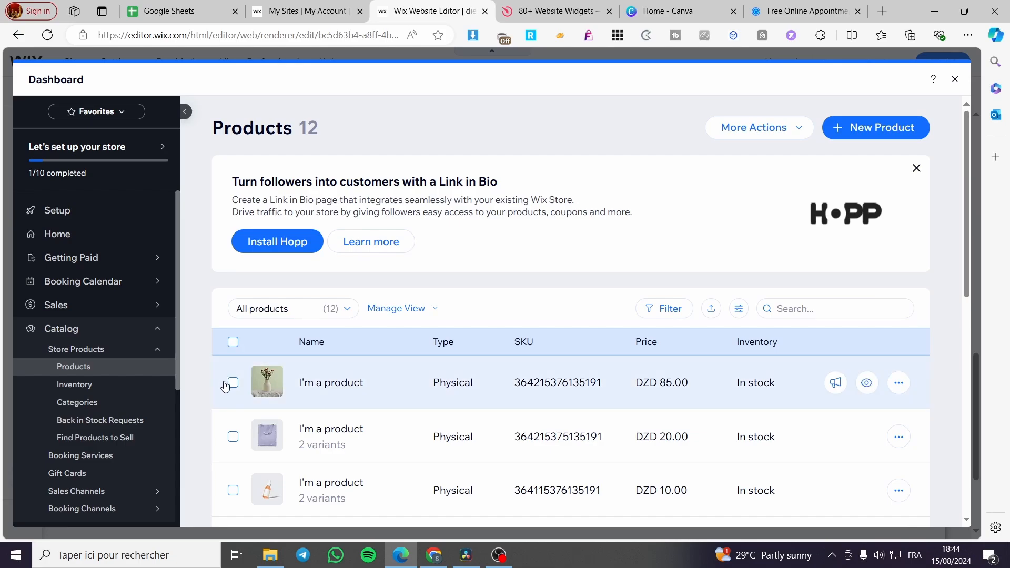
click(233, 383)
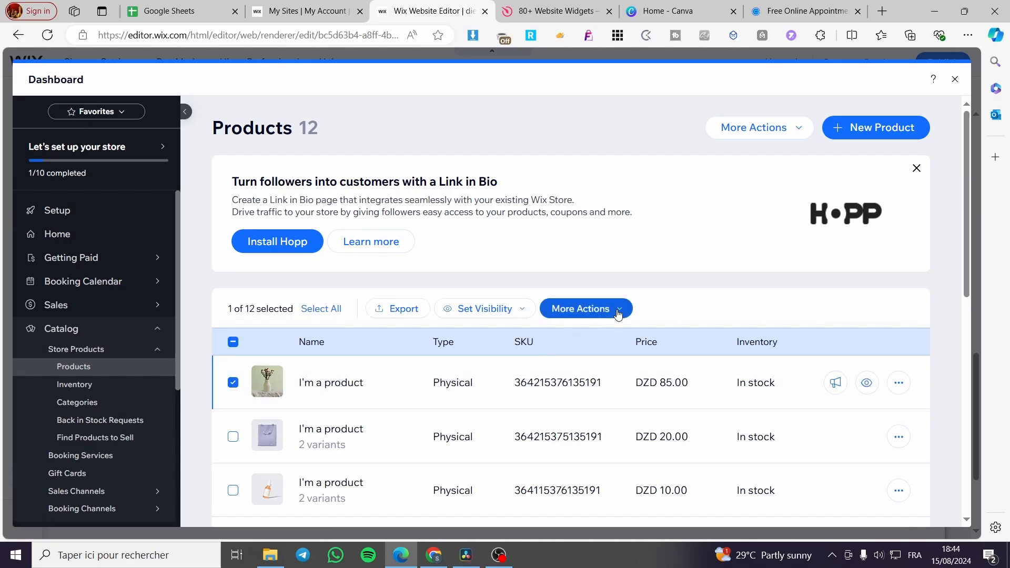
click(530, 310)
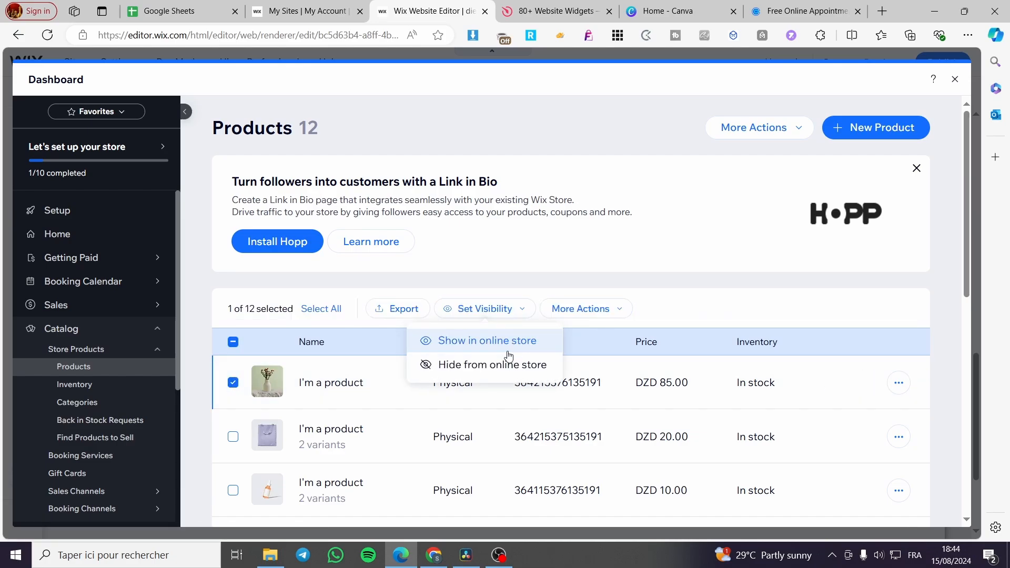
click(488, 342)
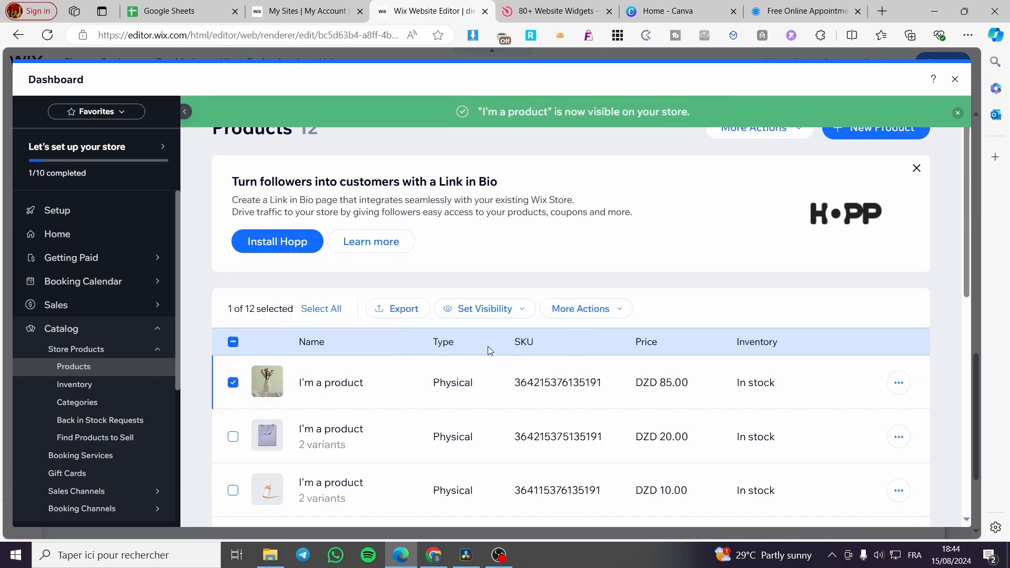
- Examine the bulk actions for the selected product and the catalog's export and import options, and close the product manager
click(597, 311)
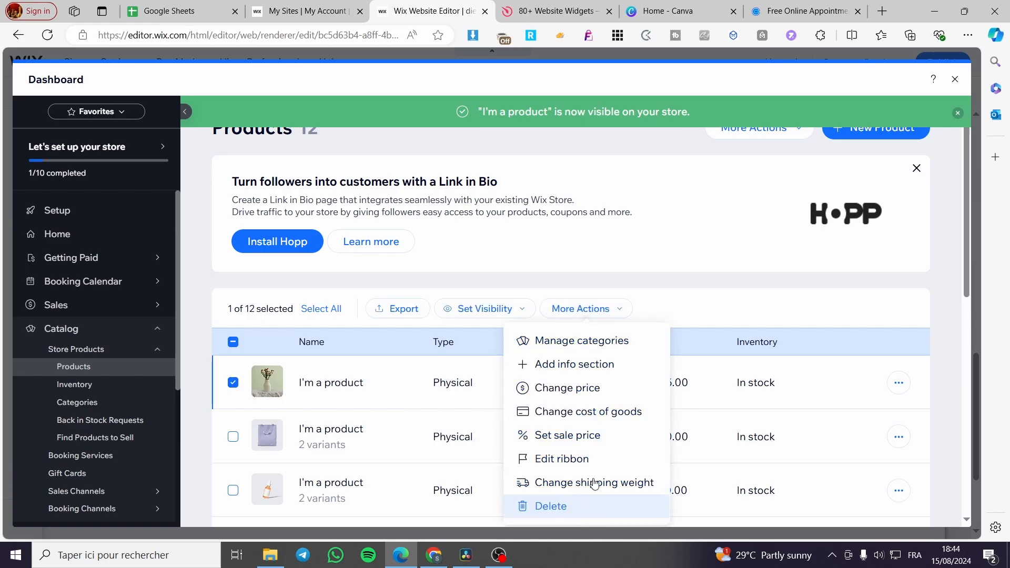
click(797, 130)
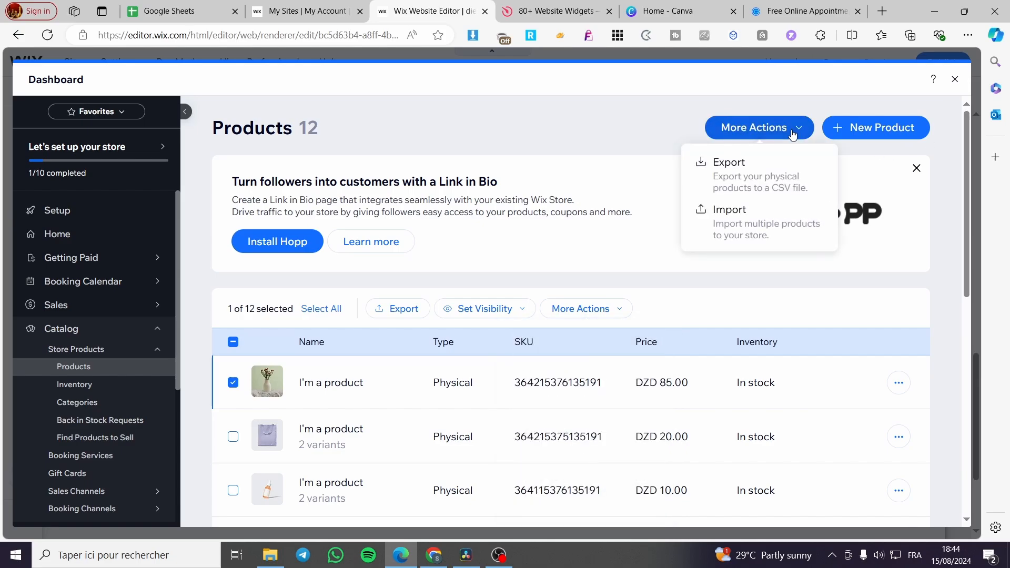
click(955, 78)
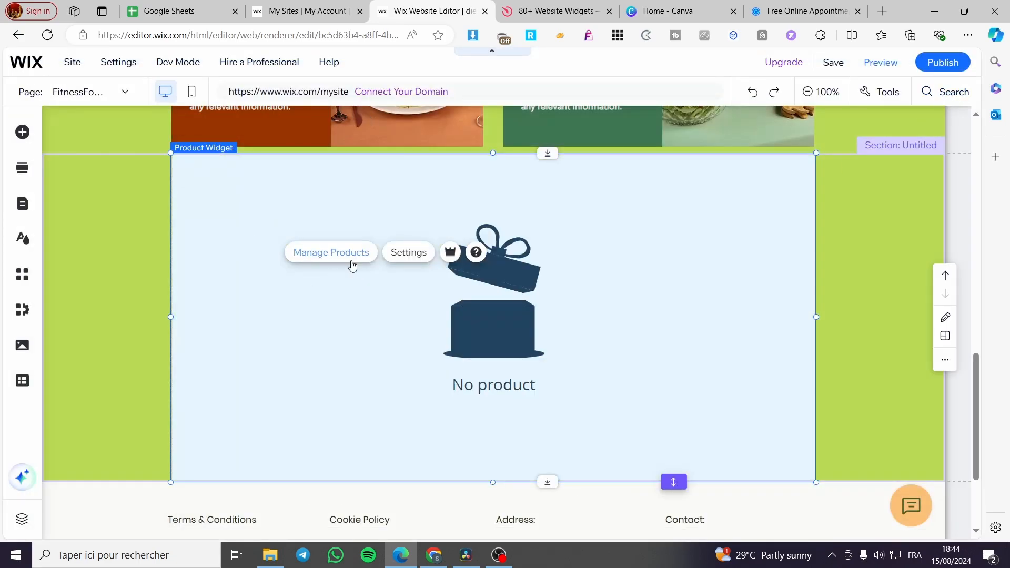
click(320, 254)
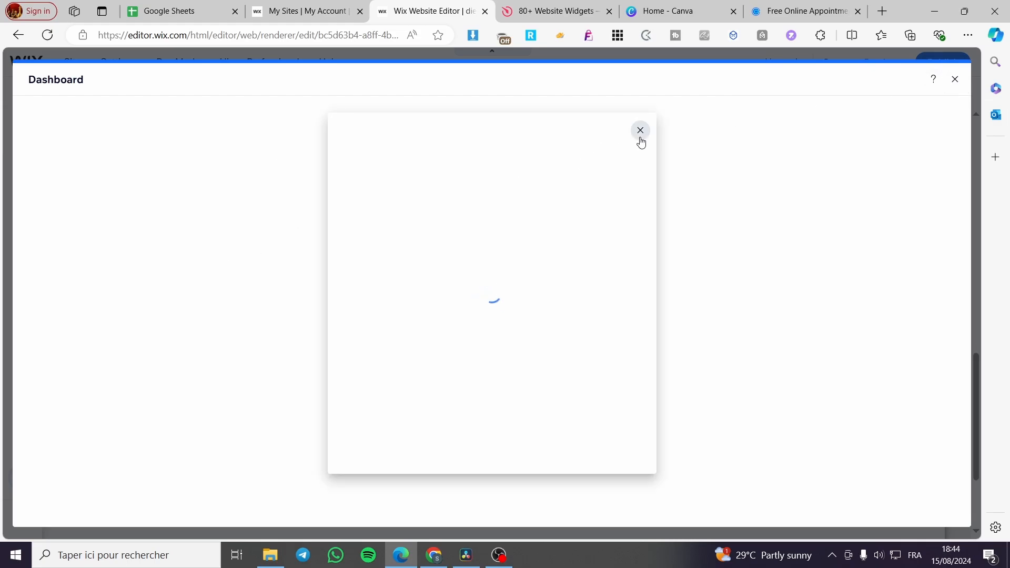
click(954, 81)
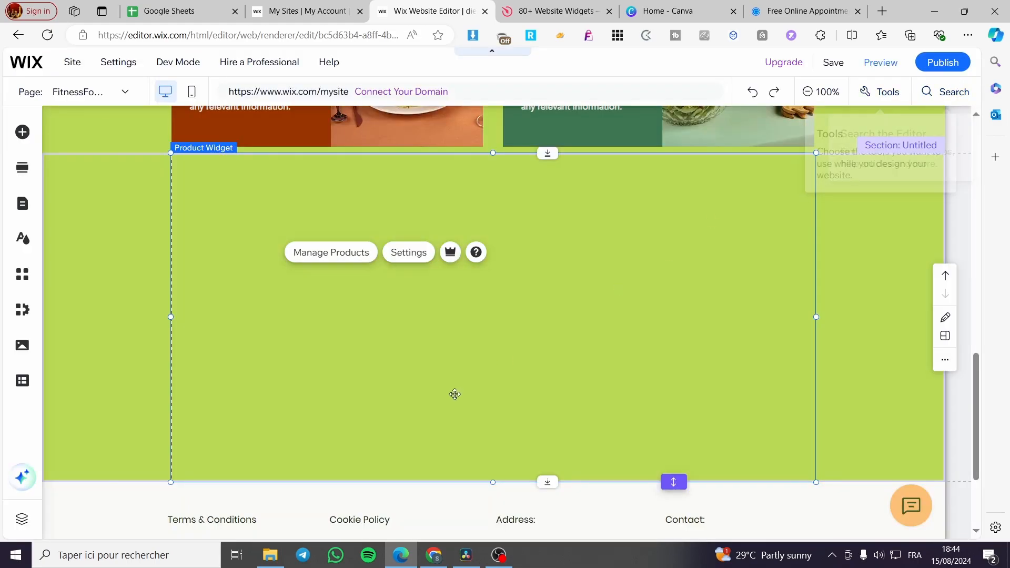